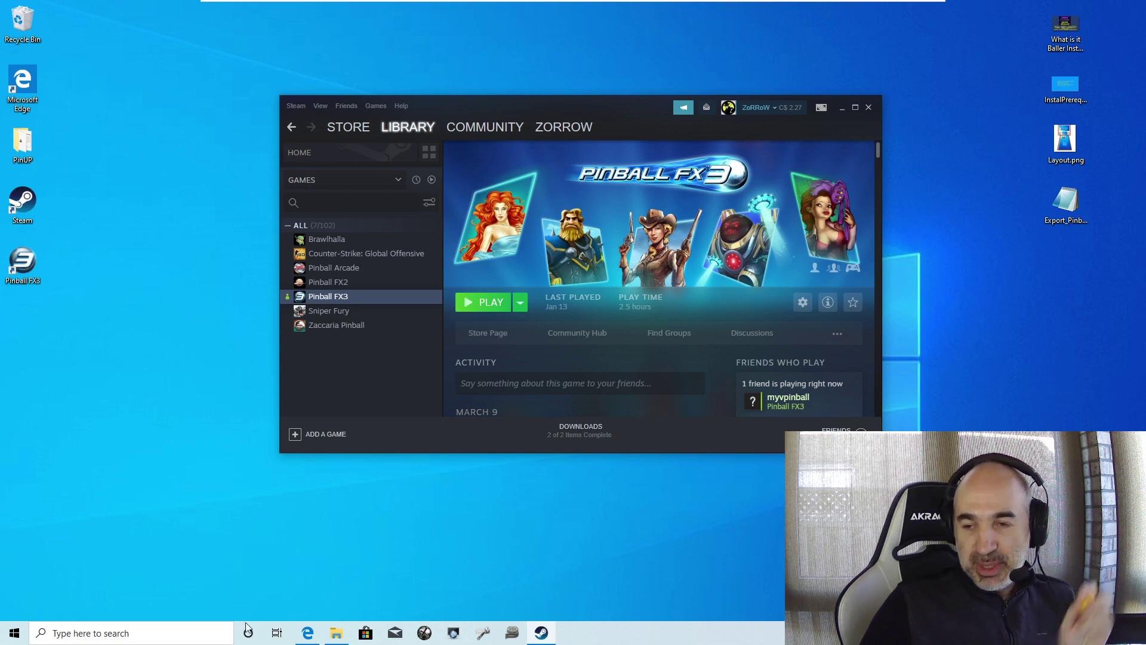
Open a blank Notepad document and move its window away from the Steam library.
{"action": "left_click", "coordinate": [166, 632]}
{"action": "type", "text": "notepad"}
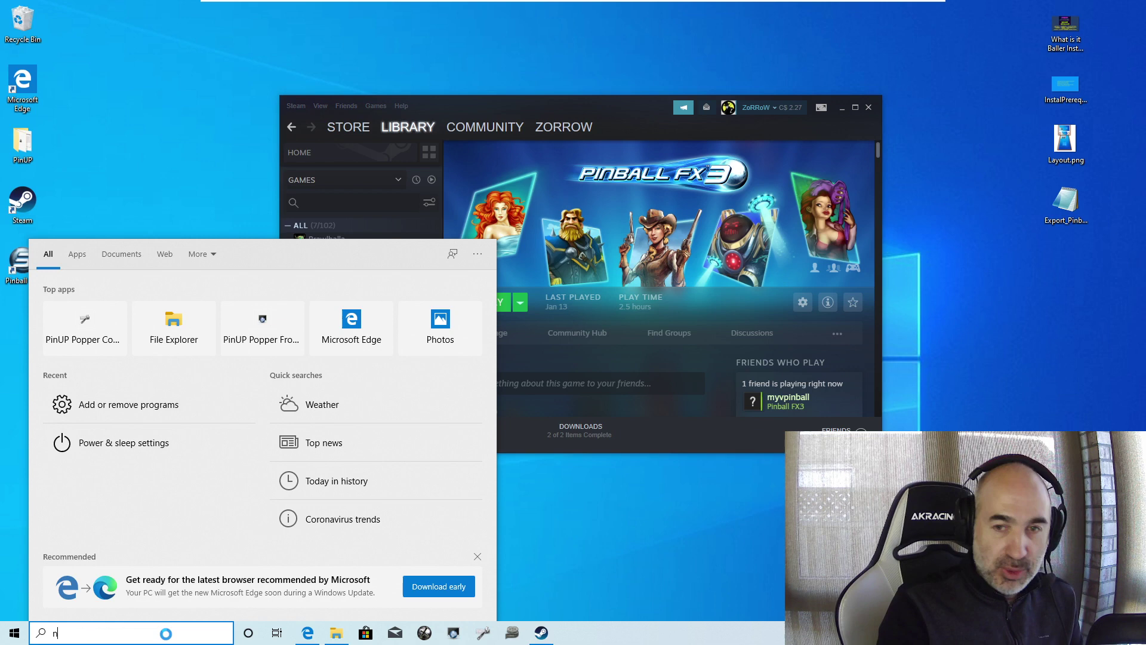
{"action": "key", "text": "Return"}
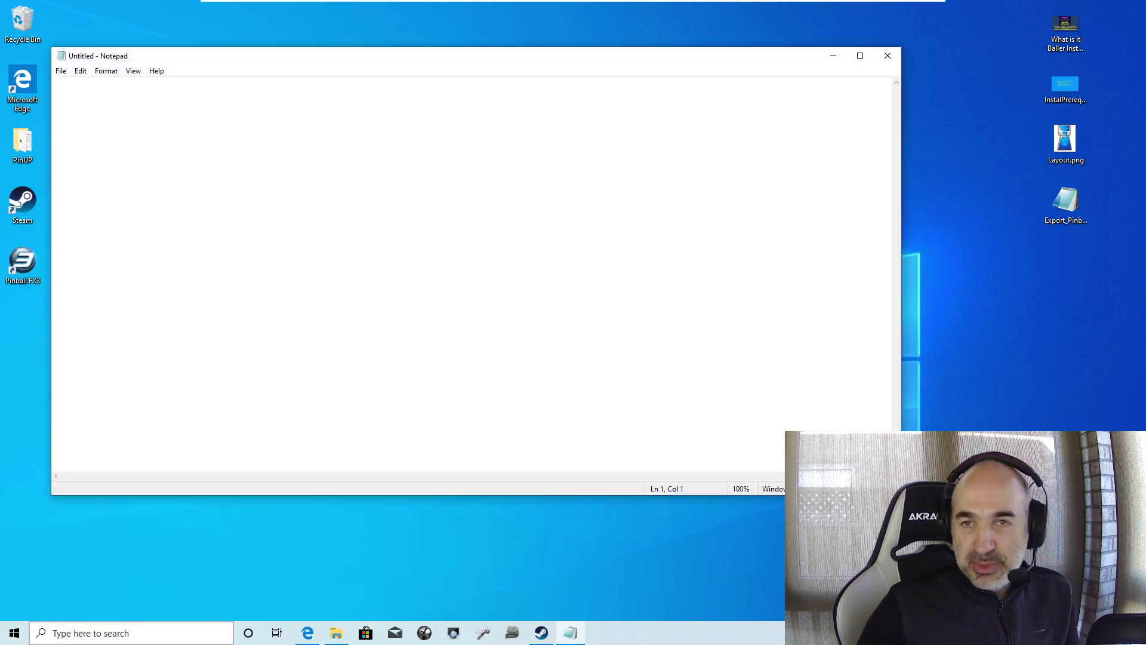
{"action": "left_click_drag", "start_coordinate": [377, 60], "coordinate": [734, 245]}
Arrange the Steam and Notepad windows so that the game library list and the blank document are both accessible.
{"action": "left_click", "coordinate": [525, 105]}
{"action": "double_click", "coordinate": [524, 105]}
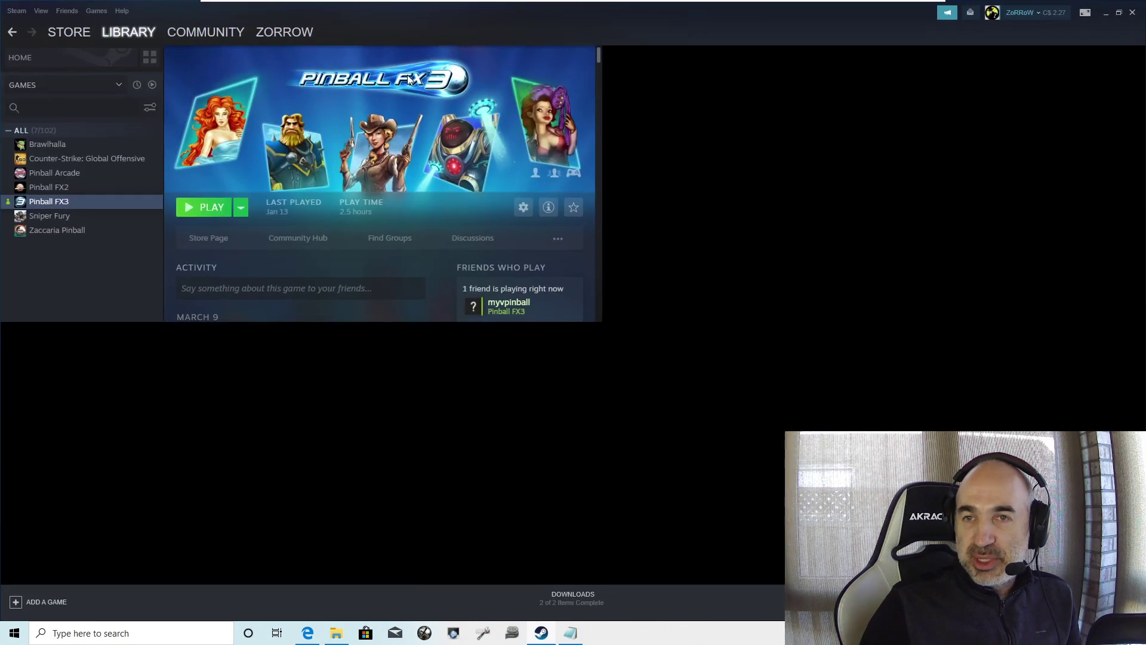
{"action": "left_click", "coordinate": [1119, 13]}
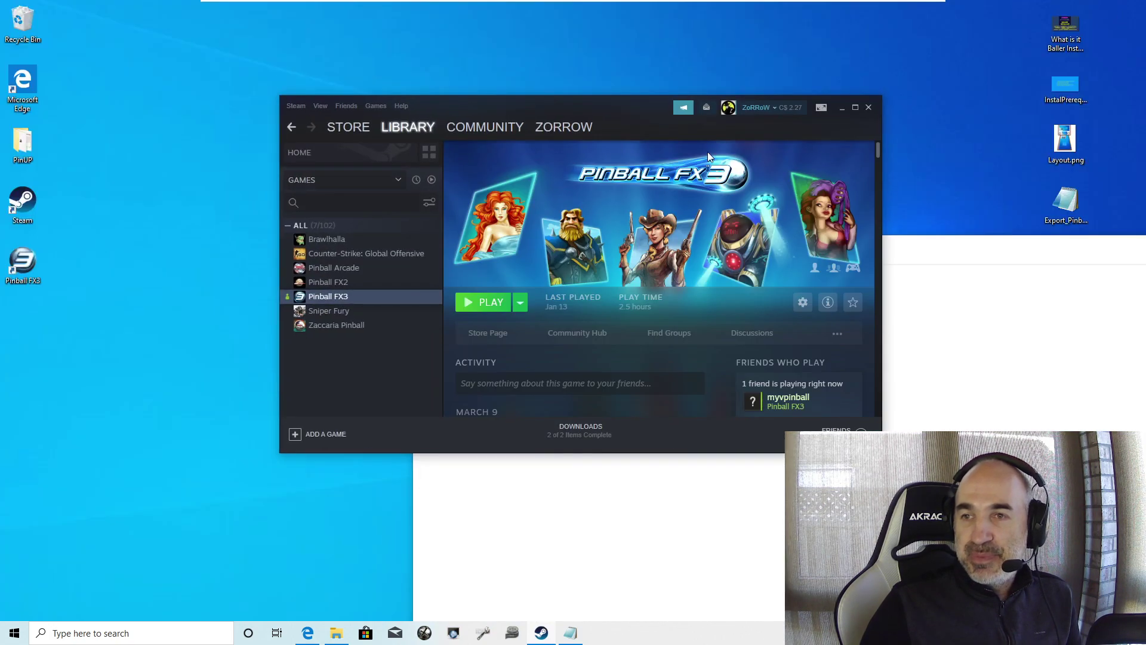
{"action": "left_click_drag", "start_coordinate": [588, 113], "coordinate": [386, 57]}
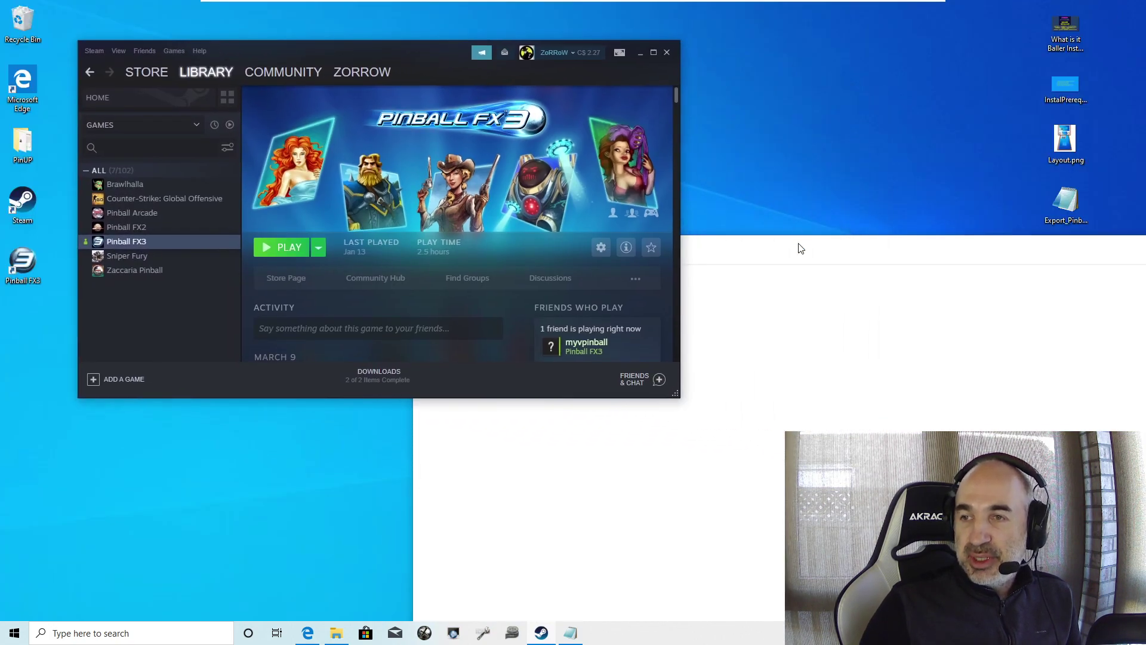
{"action": "left_click", "coordinate": [782, 211]}
{"action": "left_click_drag", "start_coordinate": [782, 211], "coordinate": [778, 175]}
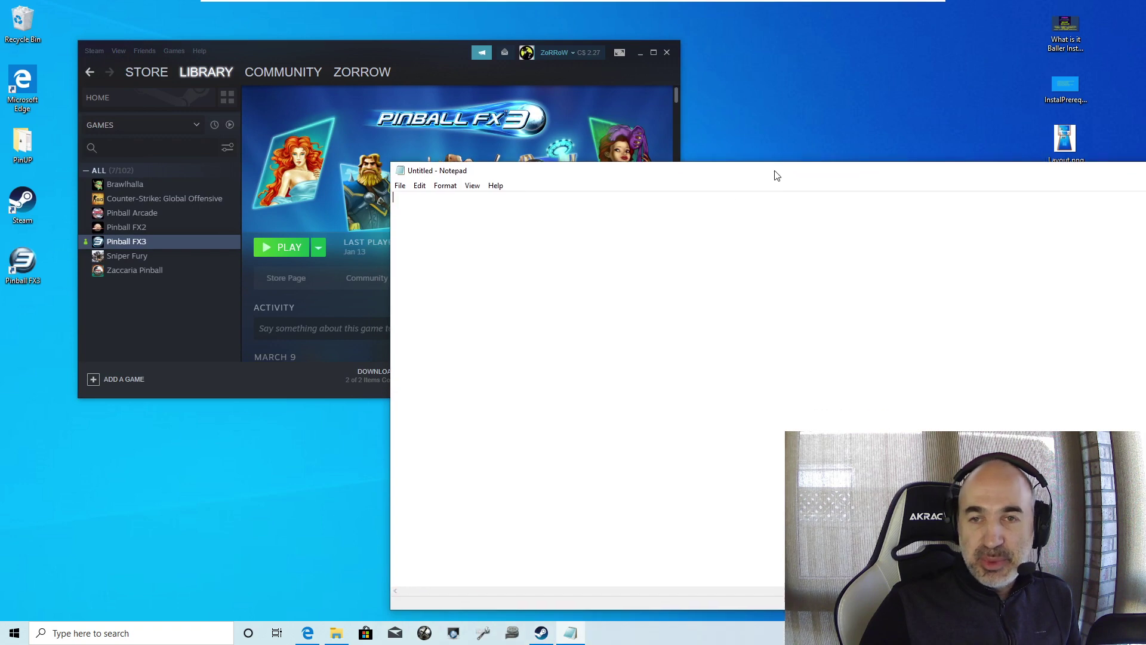
Browse the local files of Pinball FX3 from the Steam library and open its data\steam folder.
{"action": "right_click", "coordinate": [119, 243]}
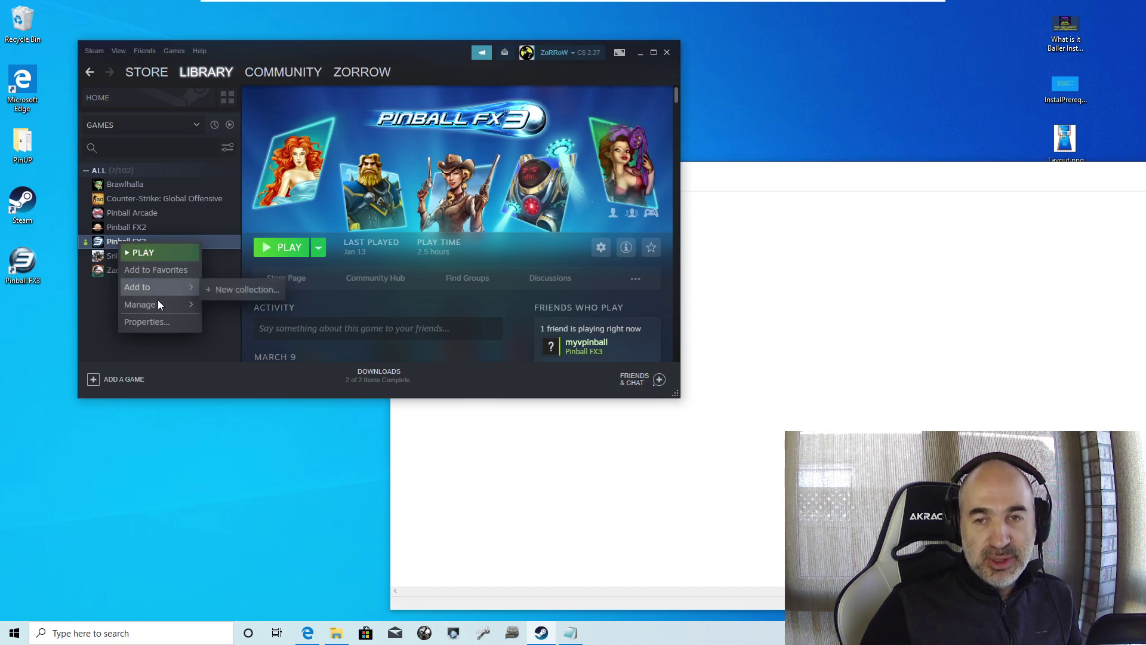
{"action": "mouse_move", "coordinate": [157, 303]}
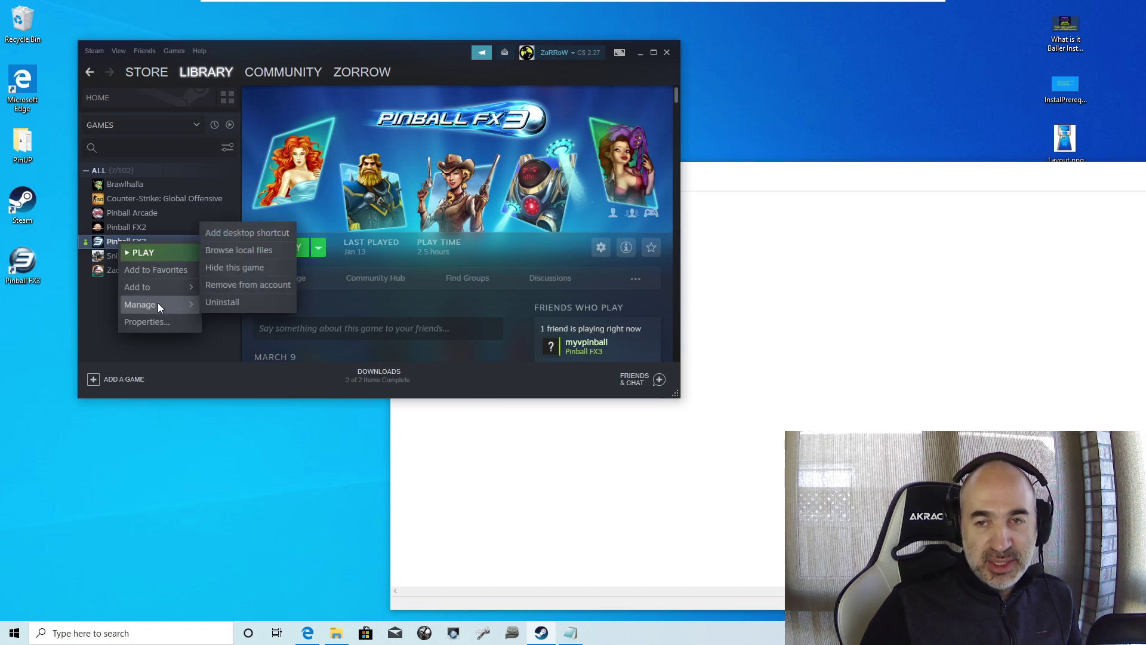
{"action": "left_click", "coordinate": [242, 253]}
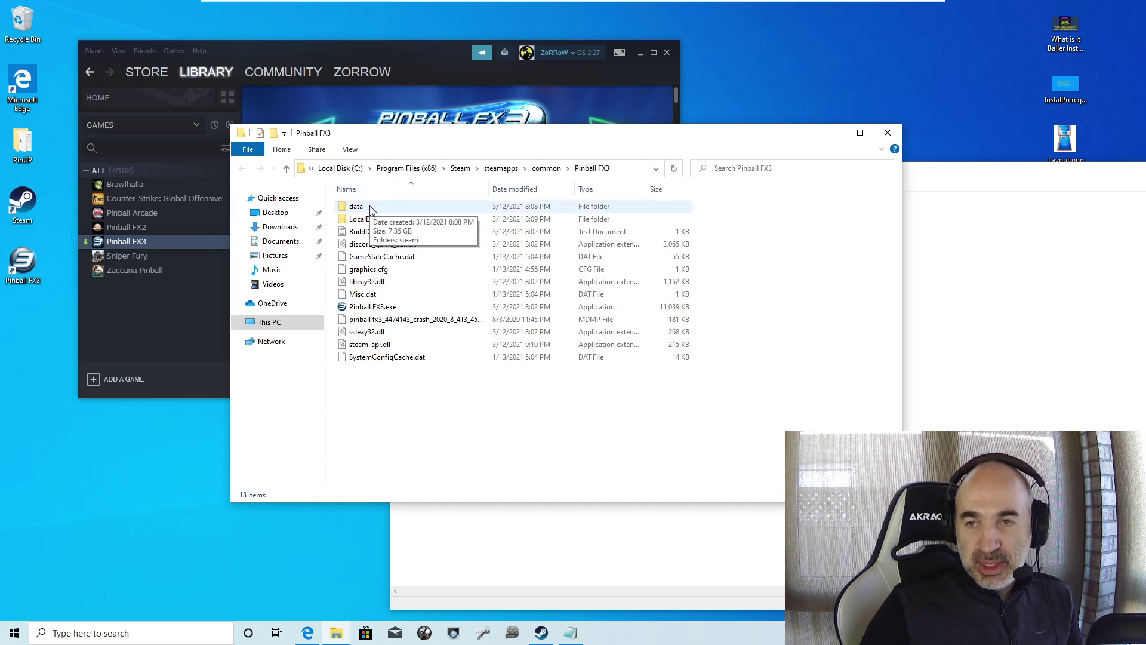
{"action": "double_click", "coordinate": [374, 209]}
{"action": "double_click", "coordinate": [376, 209]}
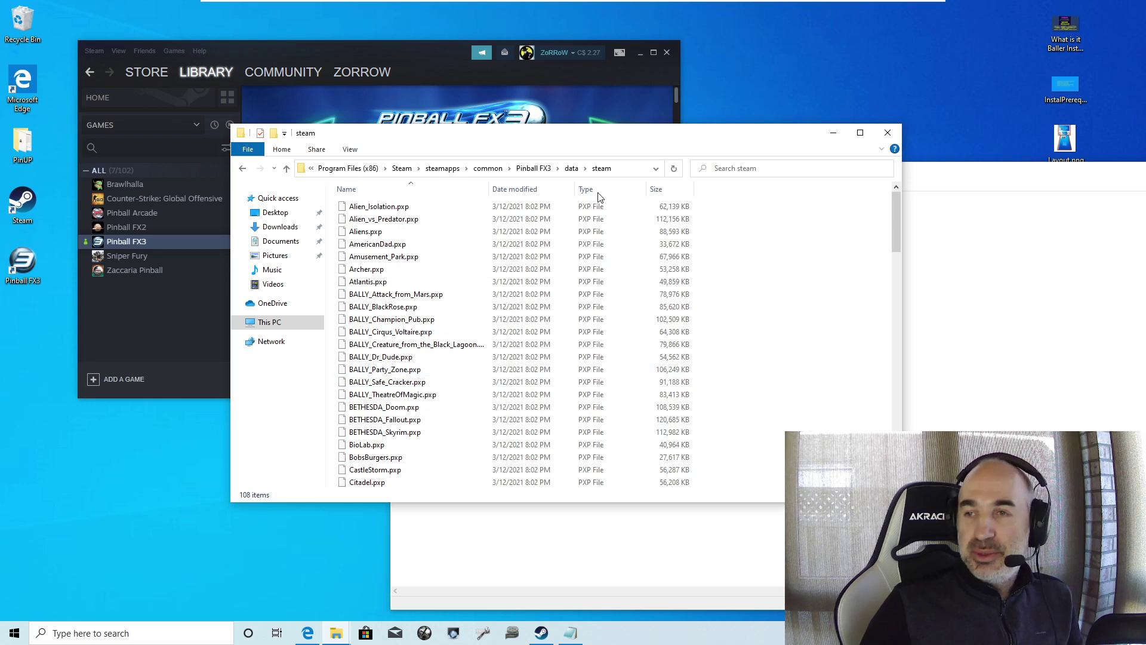
Copy the full path of the Pinball FX3 data\steam folder and paste it into the blank Notepad document.
{"action": "left_click", "coordinate": [620, 171]}
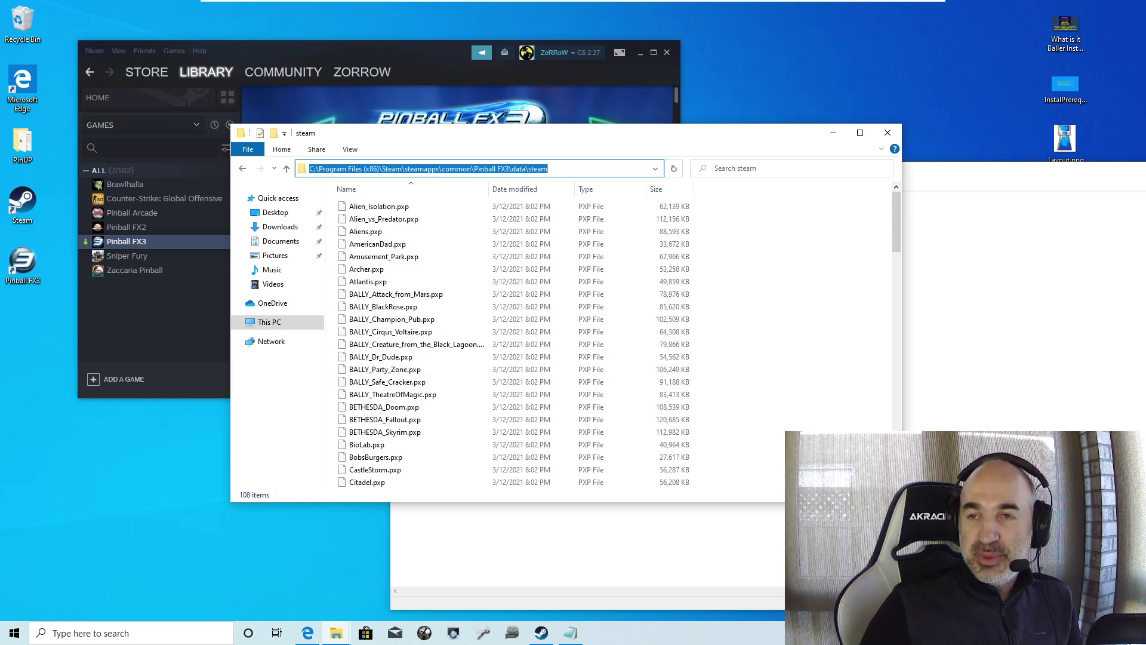
{"action": "right_click", "coordinate": [421, 170]}
{"action": "left_click", "coordinate": [464, 209]}
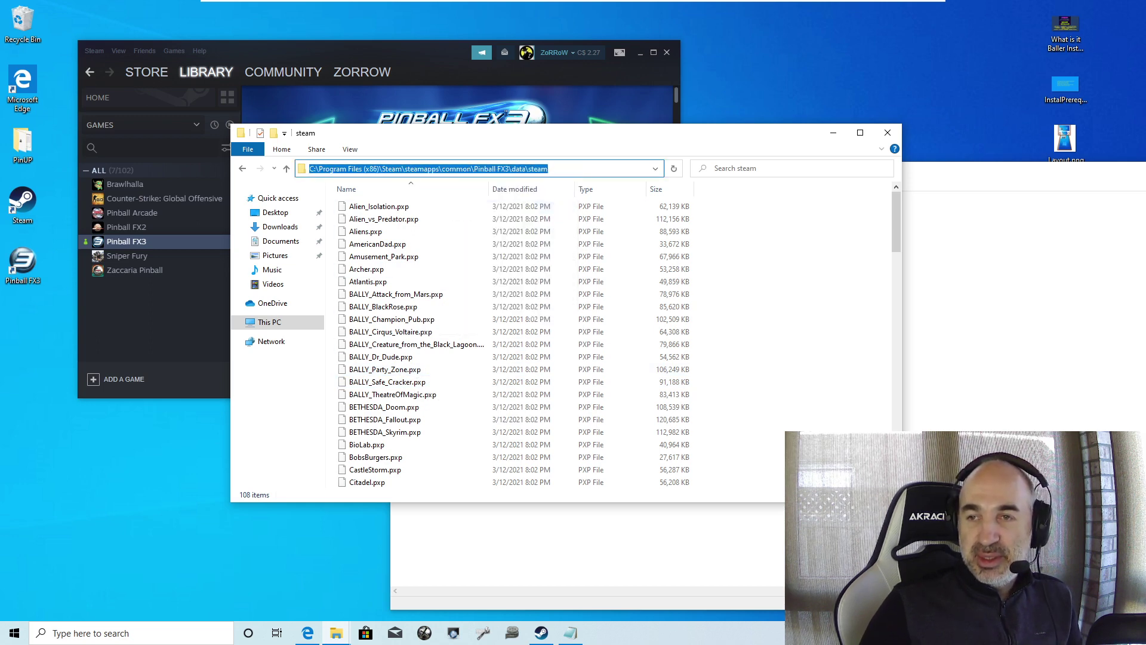
{"action": "key", "text": "alt+Tab"}
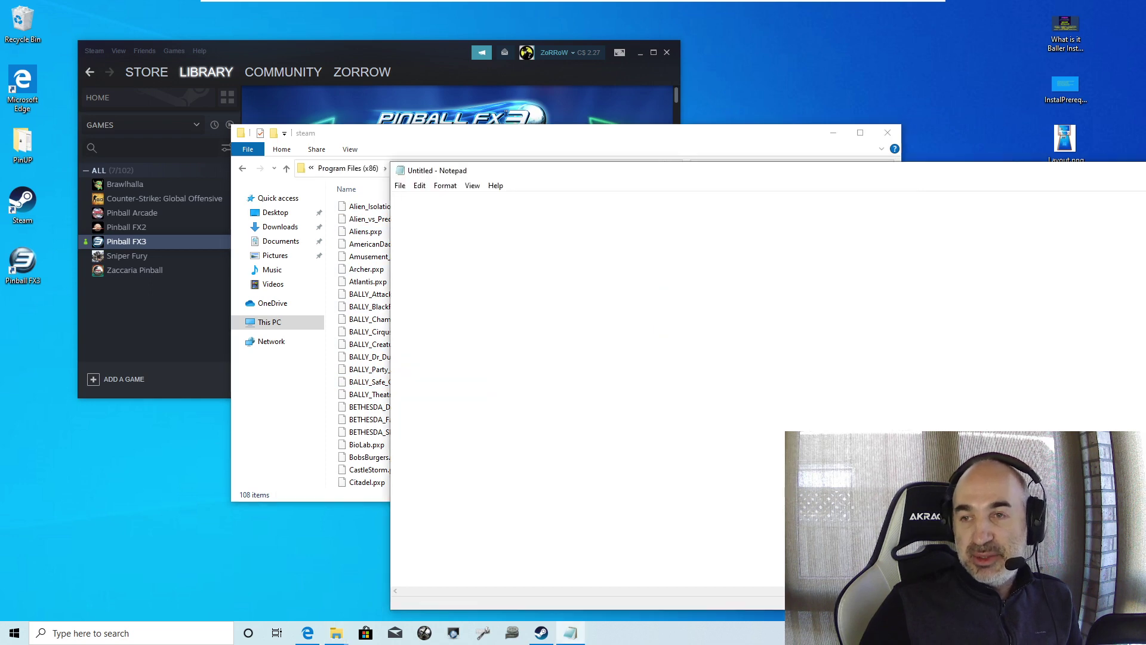
{"action": "right_click", "coordinate": [520, 279]}
{"action": "left_click", "coordinate": [576, 328]}
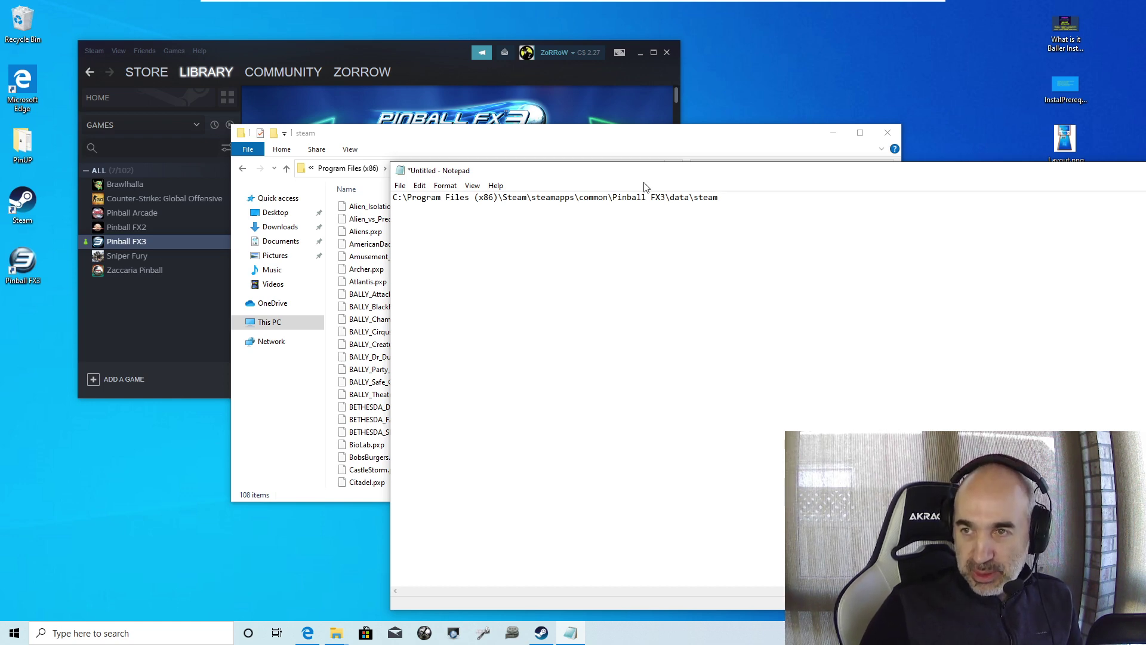
{"action": "left_click_drag", "start_coordinate": [651, 173], "coordinate": [653, 215]}
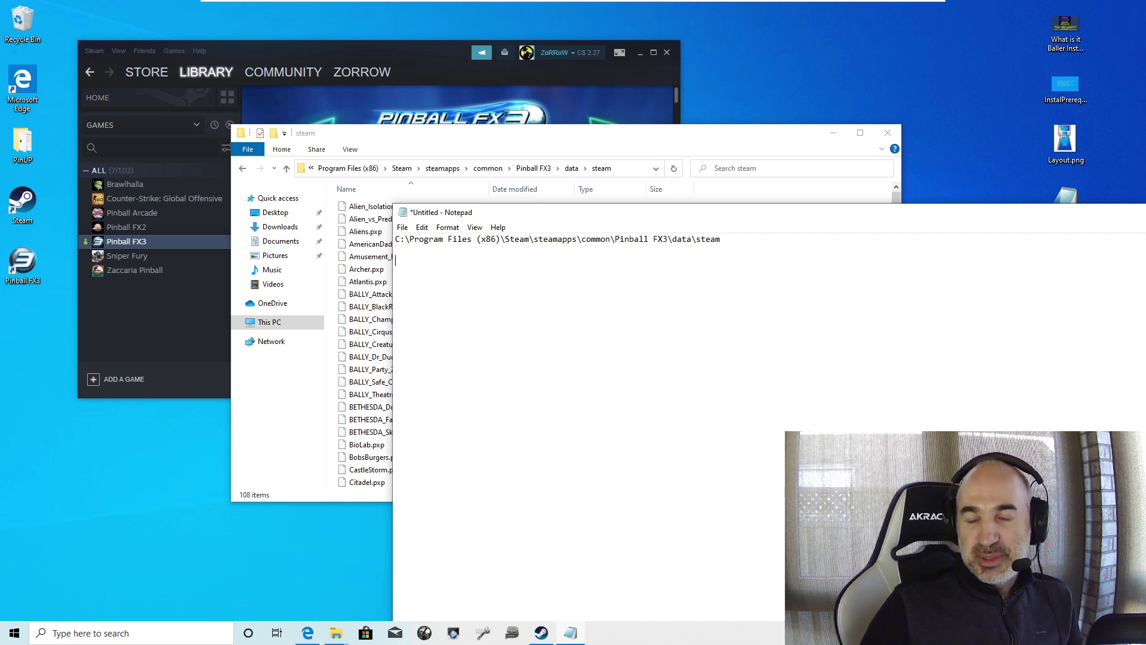
Return to File Explorer and open the C:\vPinball\PinUPSystem folder.
{"action": "left_click", "coordinate": [441, 136]}
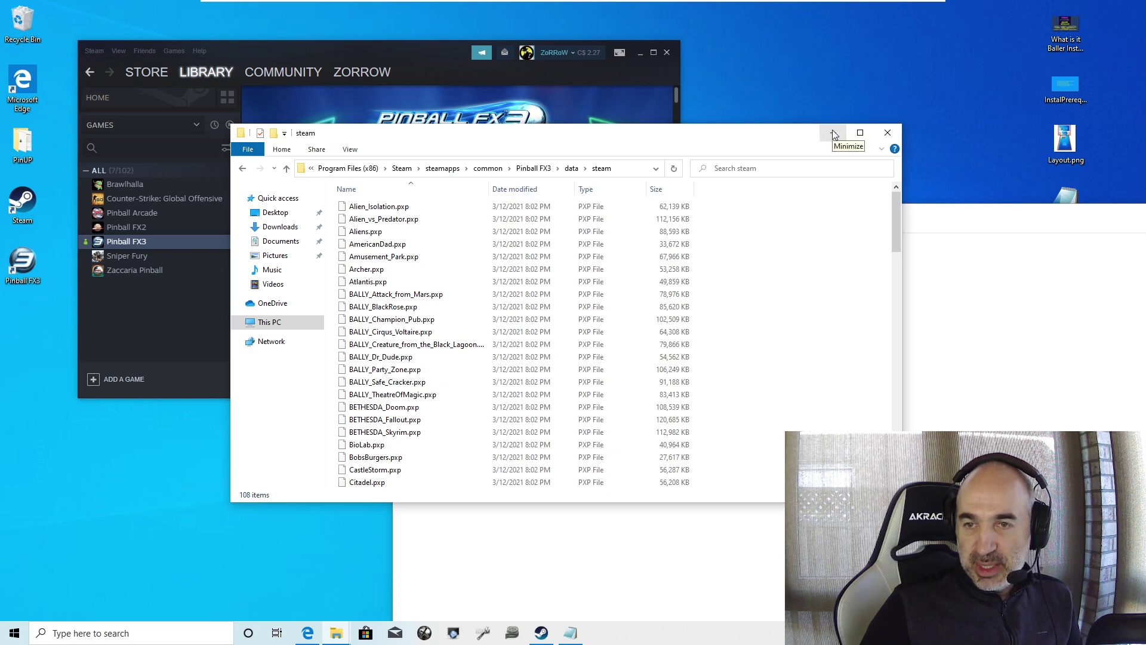
{"action": "left_click", "coordinate": [270, 323]}
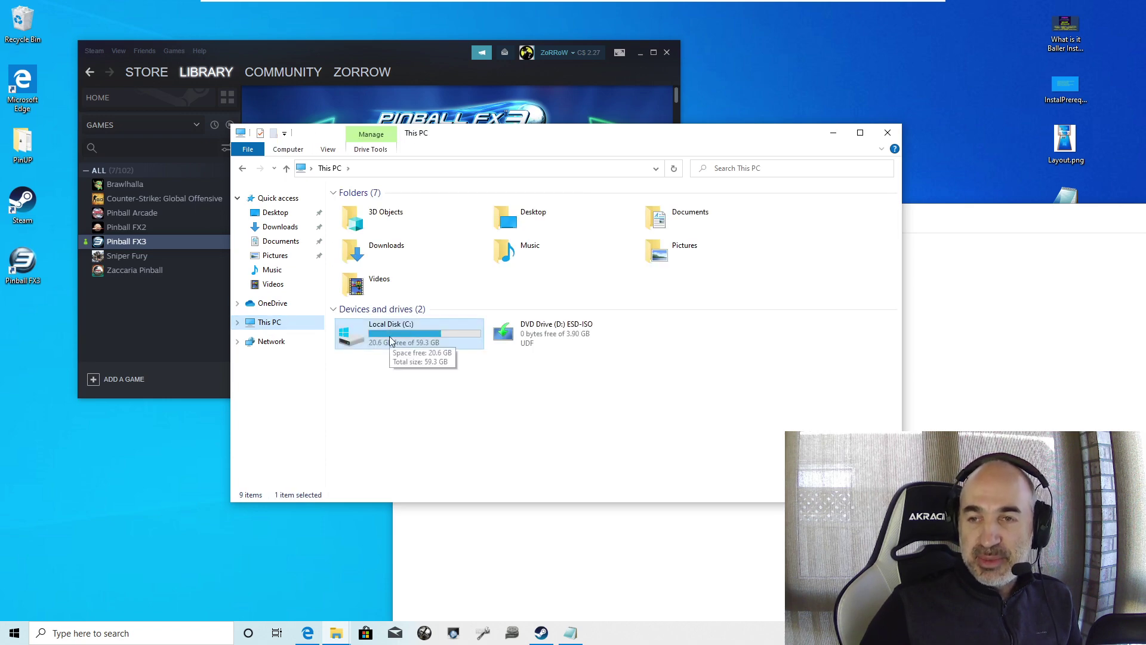
{"action": "double_click", "coordinate": [391, 341]}
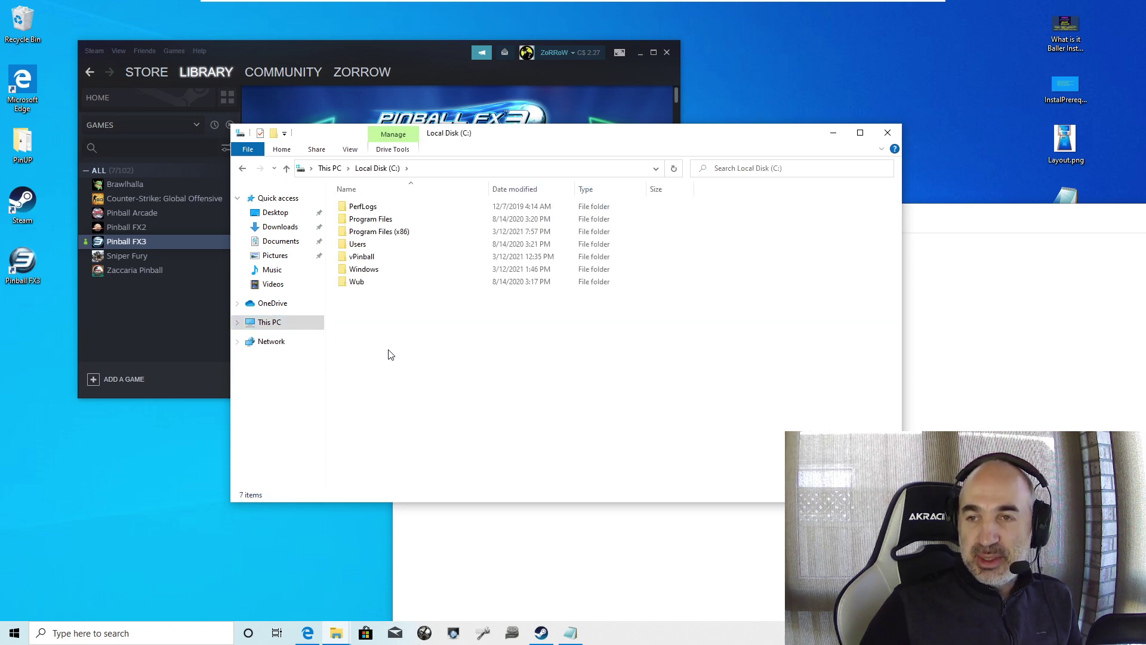
{"action": "double_click", "coordinate": [367, 258]}
{"action": "double_click", "coordinate": [385, 234]}
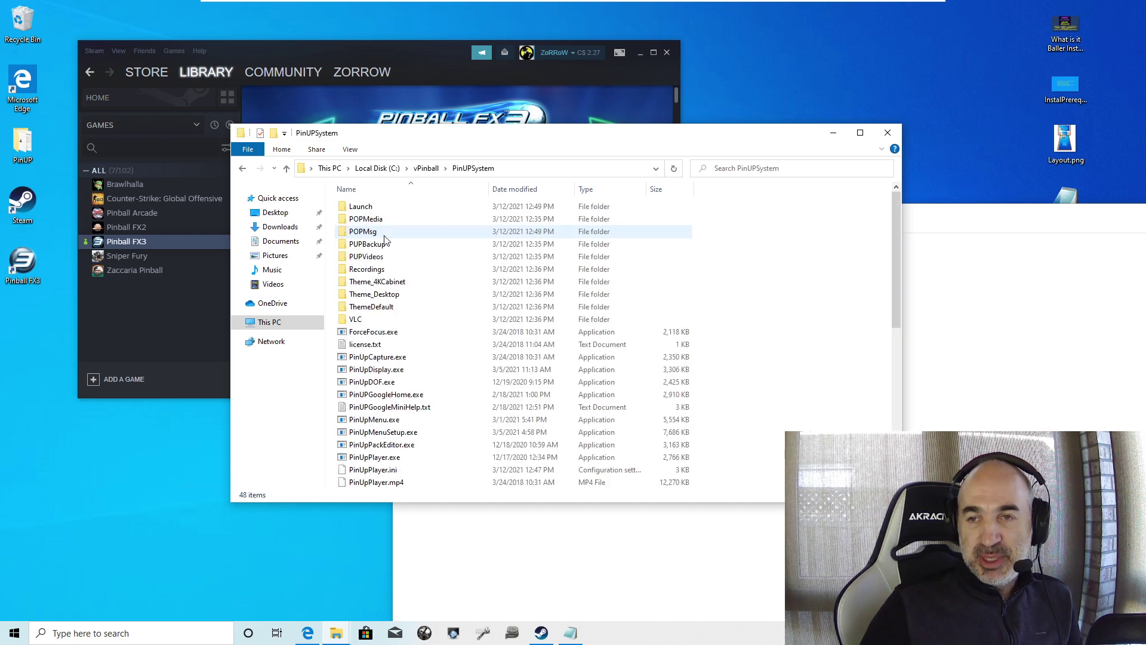
{"action": "scroll", "coordinate": [417, 399], "scroll_direction": "down", "scroll_amount": 1}
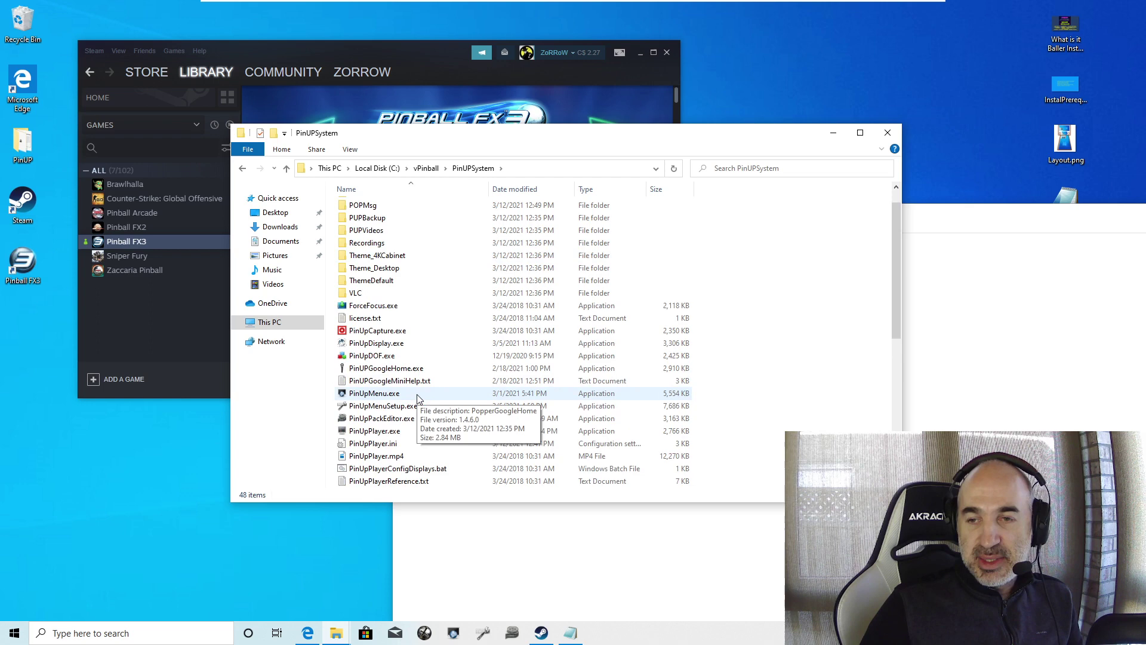
{"action": "scroll", "coordinate": [417, 398], "scroll_direction": "down", "scroll_amount": 1}
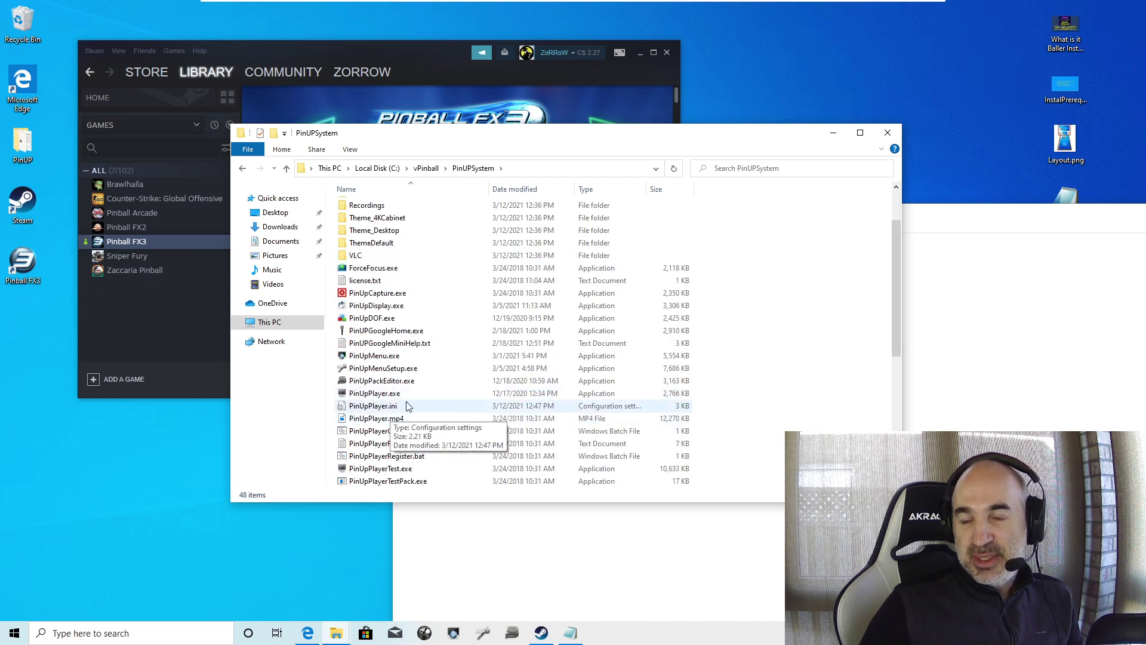
Turn the display of file name extensions off and back on.
{"action": "left_click", "coordinate": [349, 149]}
{"action": "left_click", "coordinate": [694, 182]}
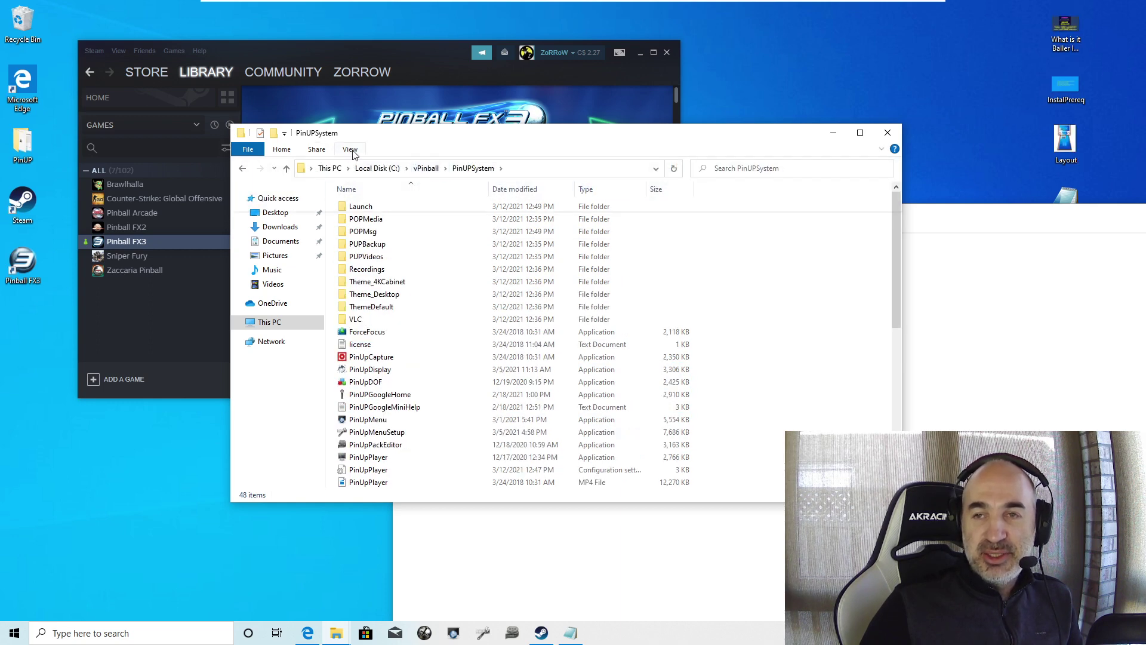
{"action": "left_click", "coordinate": [350, 150]}
{"action": "left_click", "coordinate": [689, 181]}
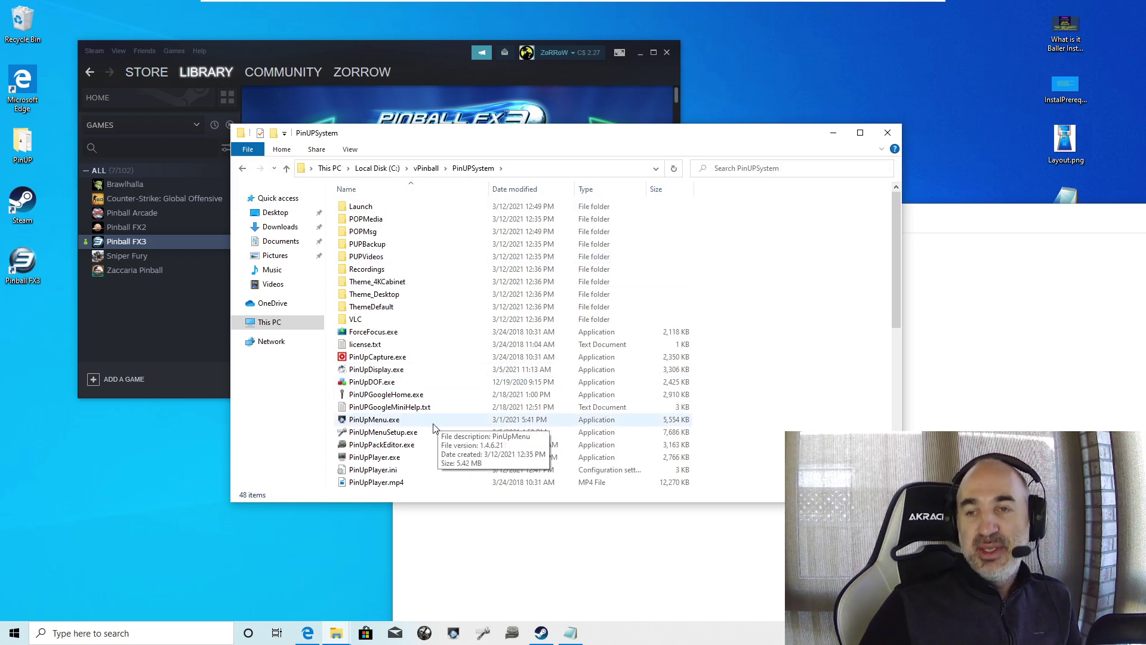
Open PinUpPlayer.ini and copy the ScreenXPos, ScreenYPos, ScreenWidth and ScreenHeight lines of the [INFO1] section.
{"action": "scroll", "coordinate": [411, 425], "scroll_direction": "down", "scroll_amount": 1}
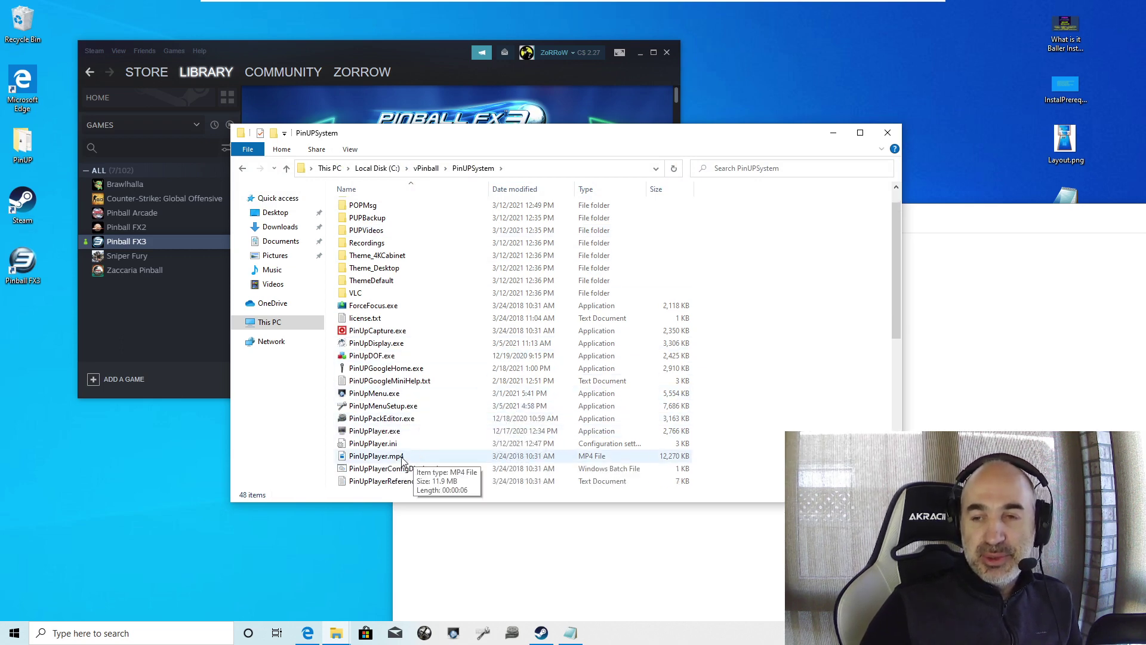
{"action": "double_click", "coordinate": [371, 445]}
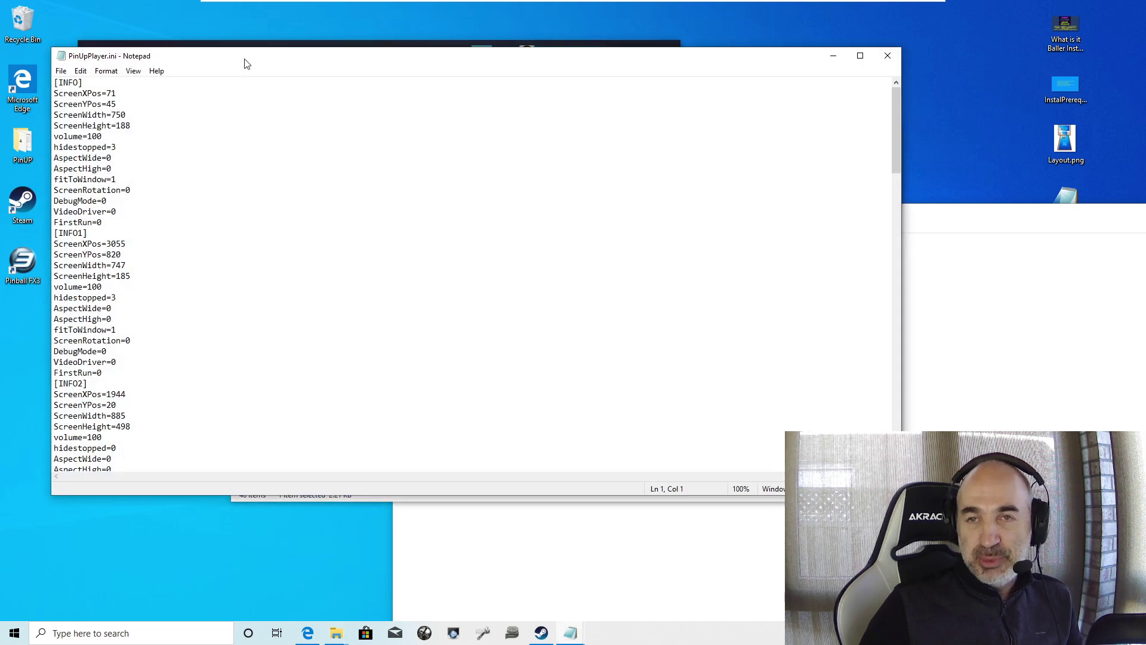
{"action": "left_click_drag", "start_coordinate": [245, 60], "coordinate": [360, 86]}
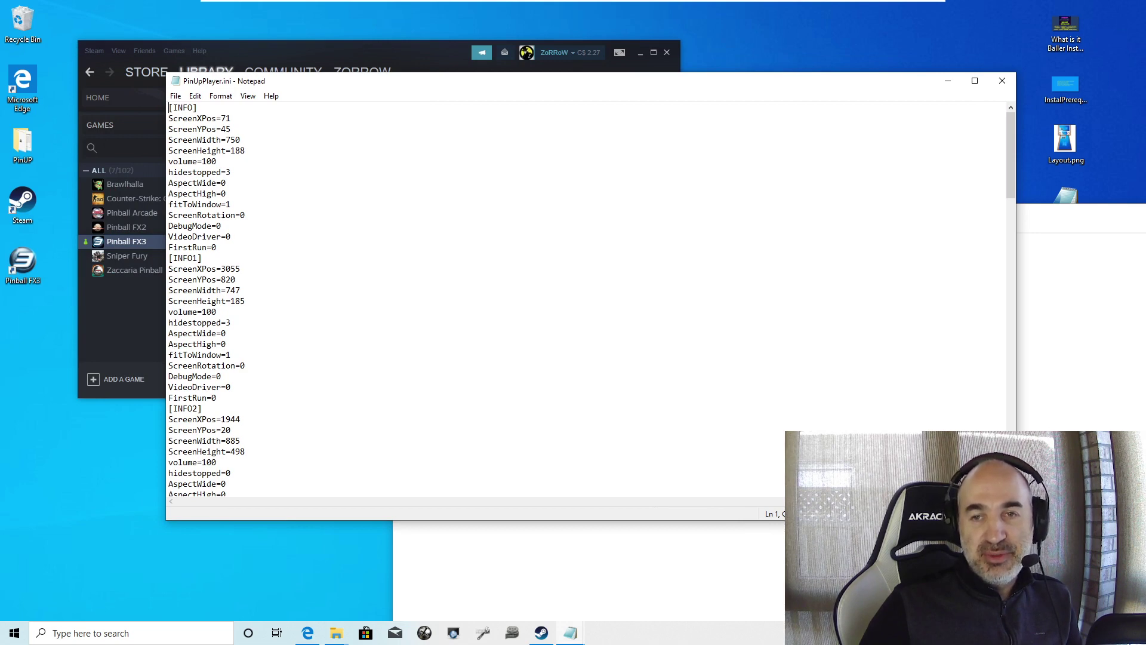
{"action": "left_click_drag", "start_coordinate": [169, 268], "coordinate": [245, 301]}
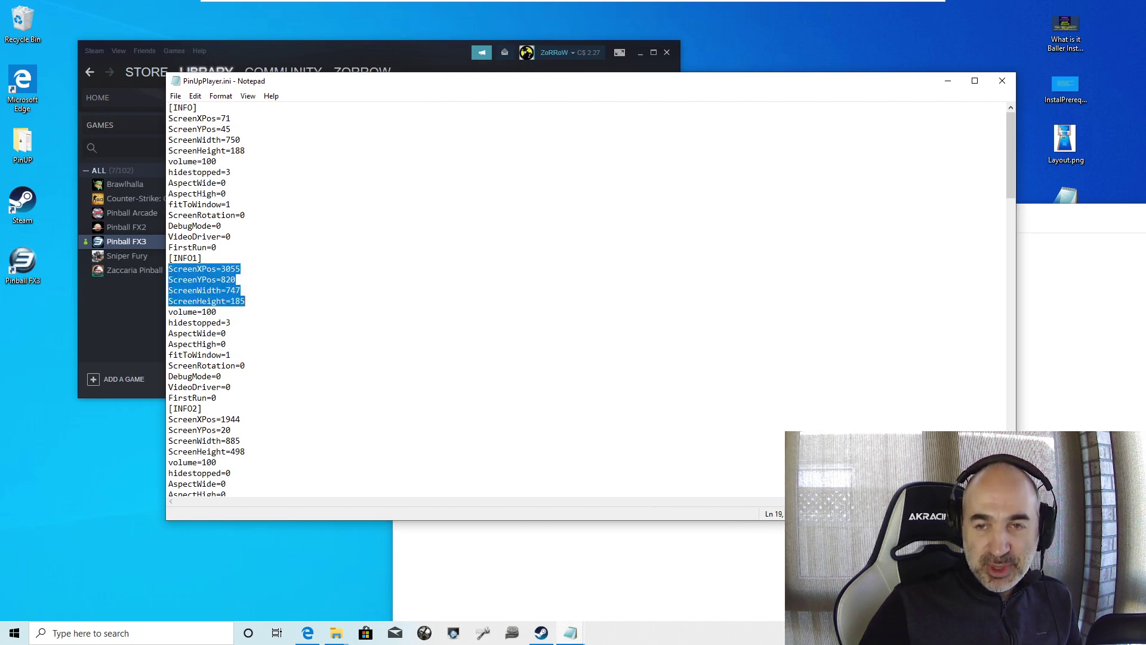
{"action": "right_click", "coordinate": [210, 284]}
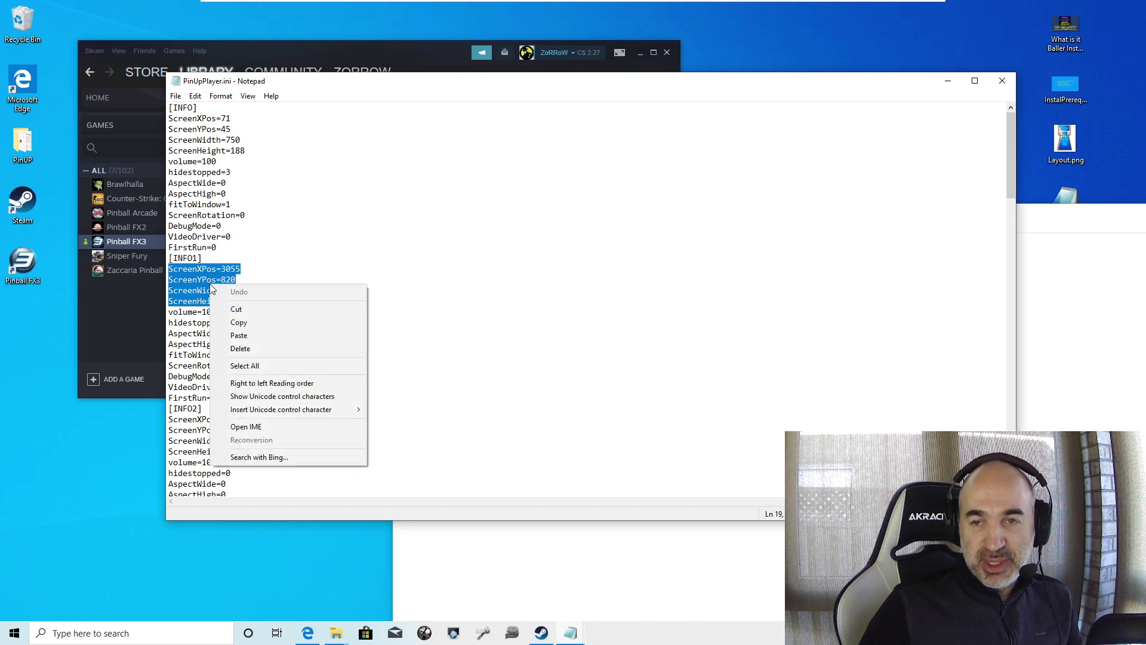
{"action": "left_click", "coordinate": [257, 317]}
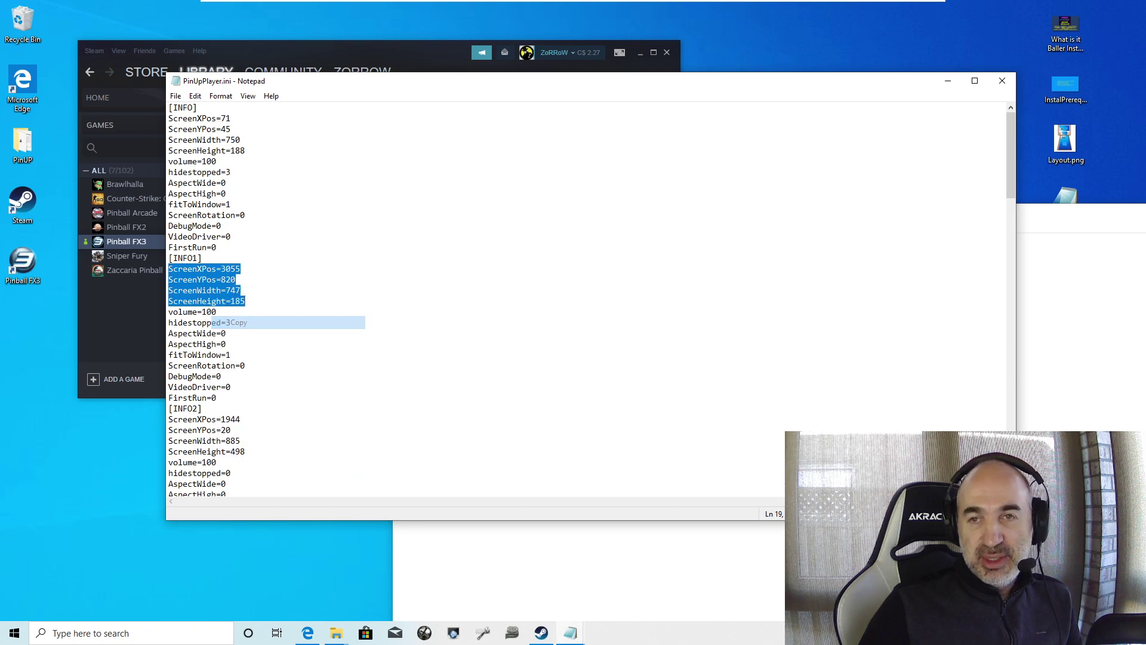
Close PinUpPlayer.ini and the PinUPSystem folder, and paste the copied screen lines below the path in the Notepad notes.
{"action": "left_click", "coordinate": [1001, 82]}
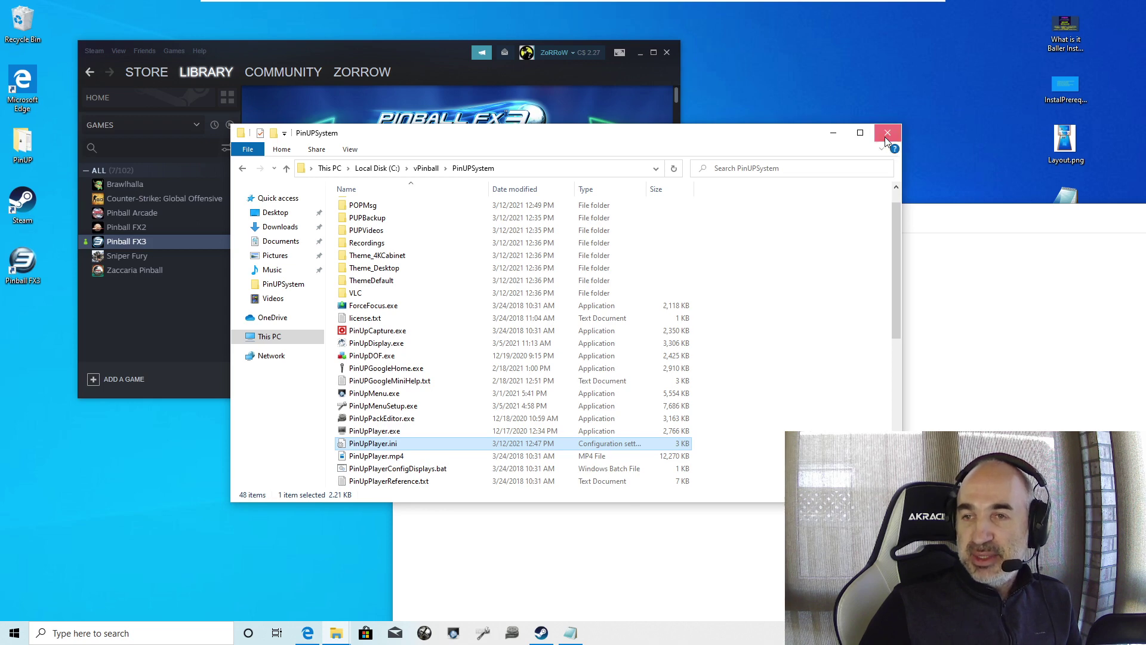
{"action": "left_click", "coordinate": [888, 132]}
{"action": "right_click", "coordinate": [422, 277]}
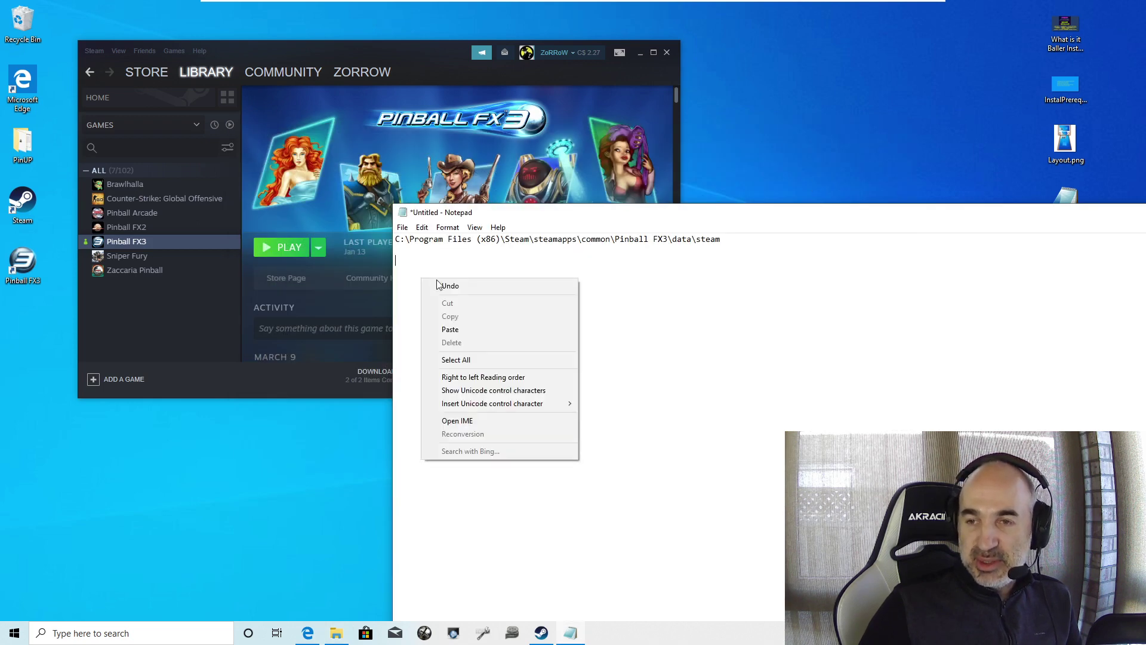
{"action": "left_click", "coordinate": [485, 325]}
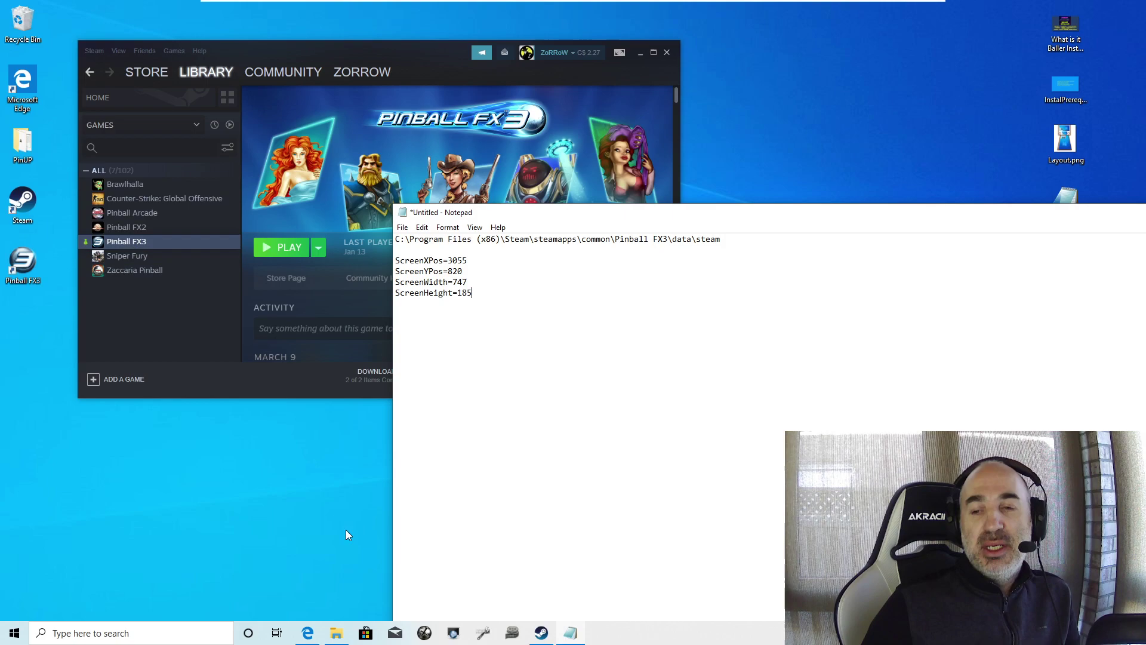
Switch to Microsoft Edge and look over the Popper Zen FX3 Setup wiki page.
{"action": "left_click", "coordinate": [307, 633]}
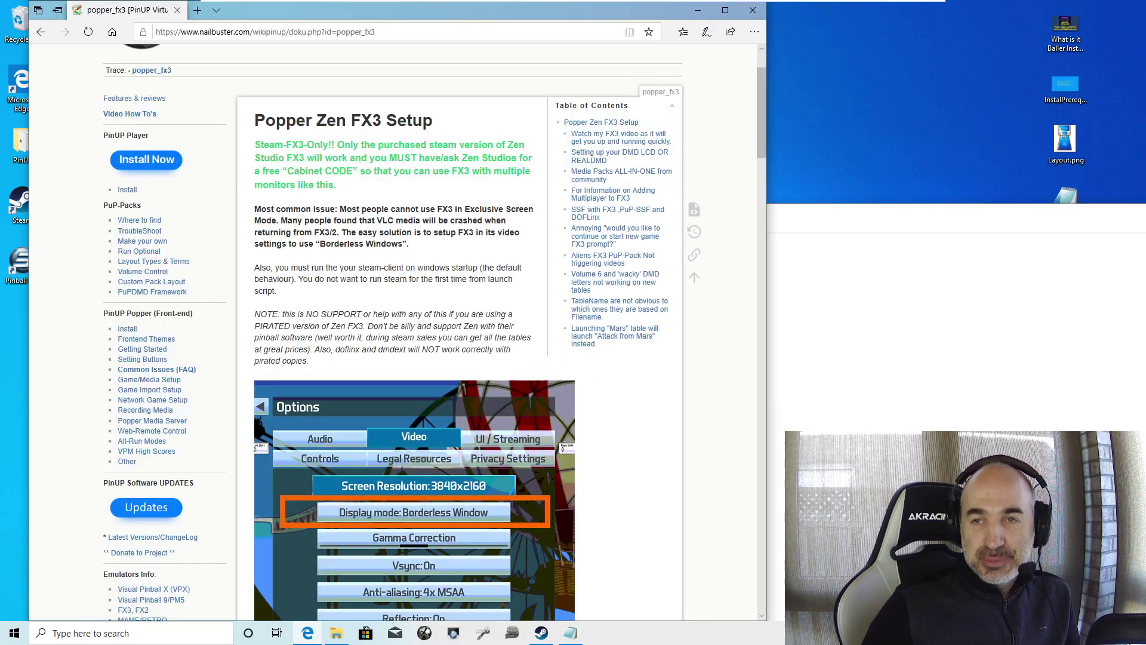
{"action": "scroll", "coordinate": [187, 418], "scroll_direction": "down", "scroll_amount": 4}
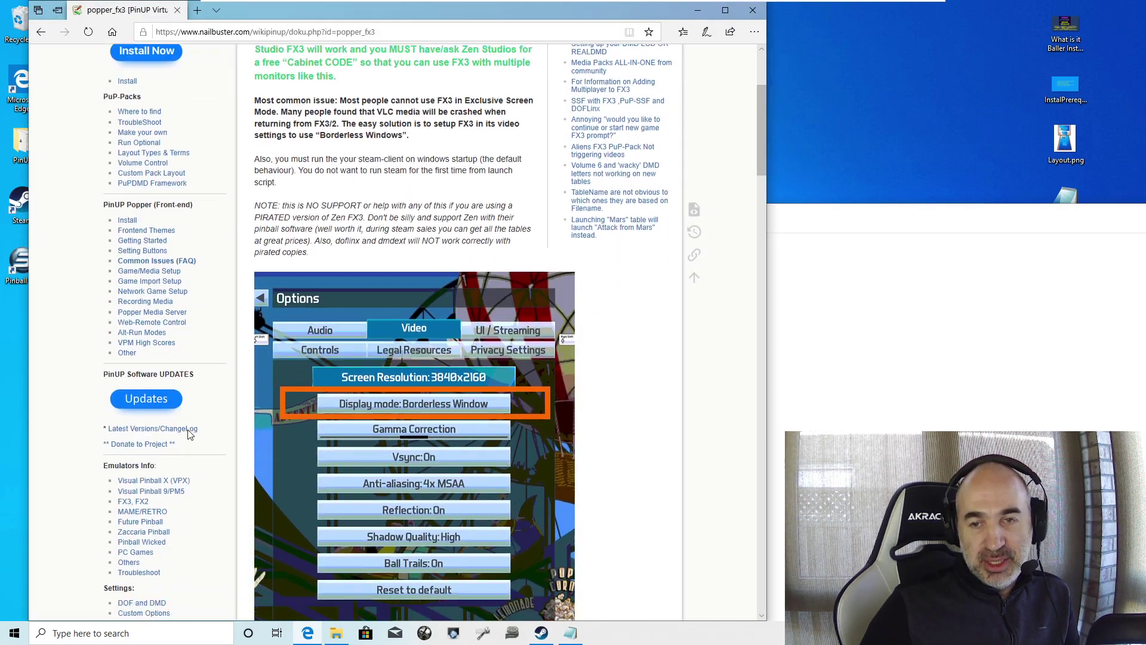
{"action": "scroll", "coordinate": [187, 376], "scroll_direction": "up", "scroll_amount": 5}
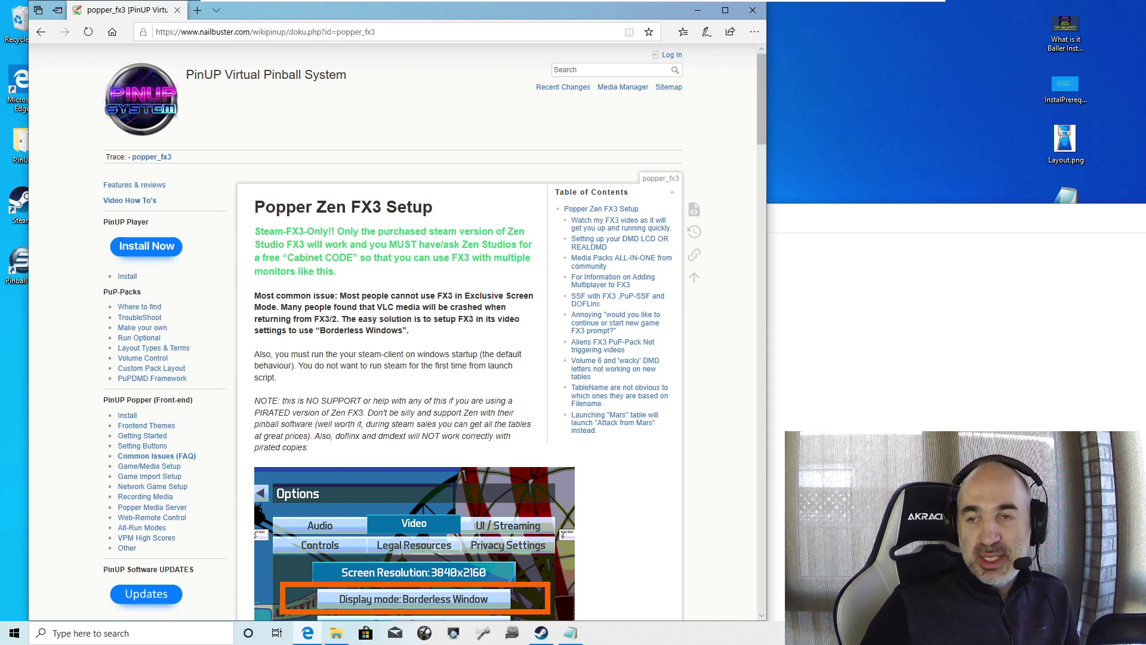
Download and open NB2_Export_Pinball FX3.zip from the table import link on the Popper Zen FX3 Setup wiki page.
{"action": "scroll", "coordinate": [394, 334], "scroll_direction": "down", "scroll_amount": 3}
{"action": "scroll", "coordinate": [394, 334], "scroll_direction": "up", "scroll_amount": 2}
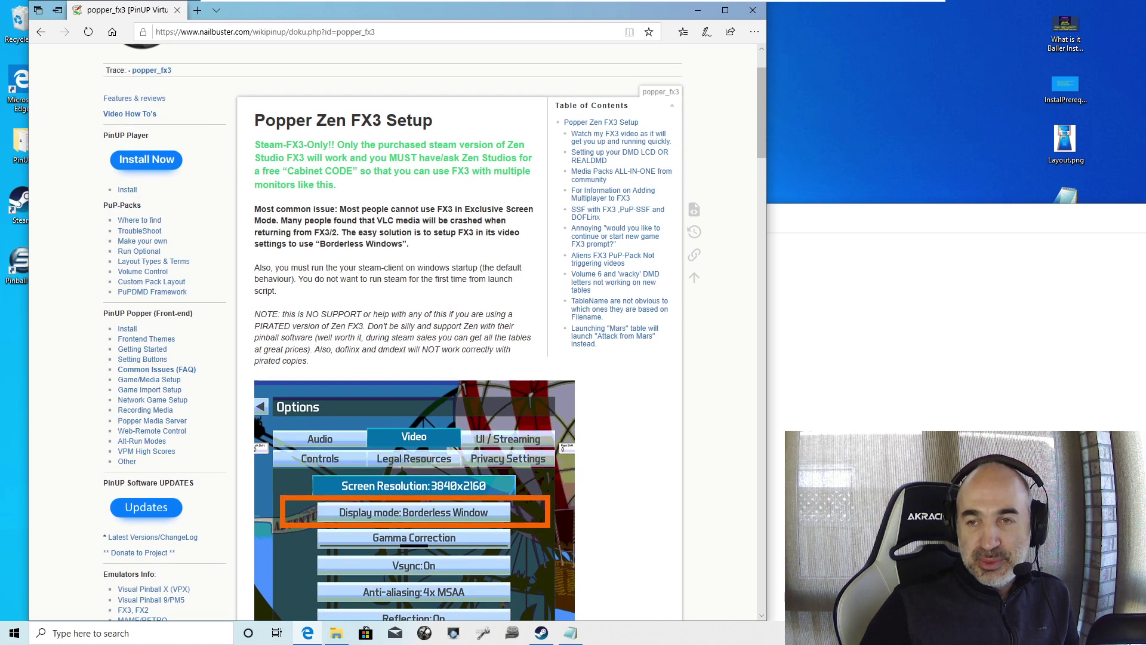
{"action": "scroll", "coordinate": [396, 281], "scroll_direction": "down", "scroll_amount": 5}
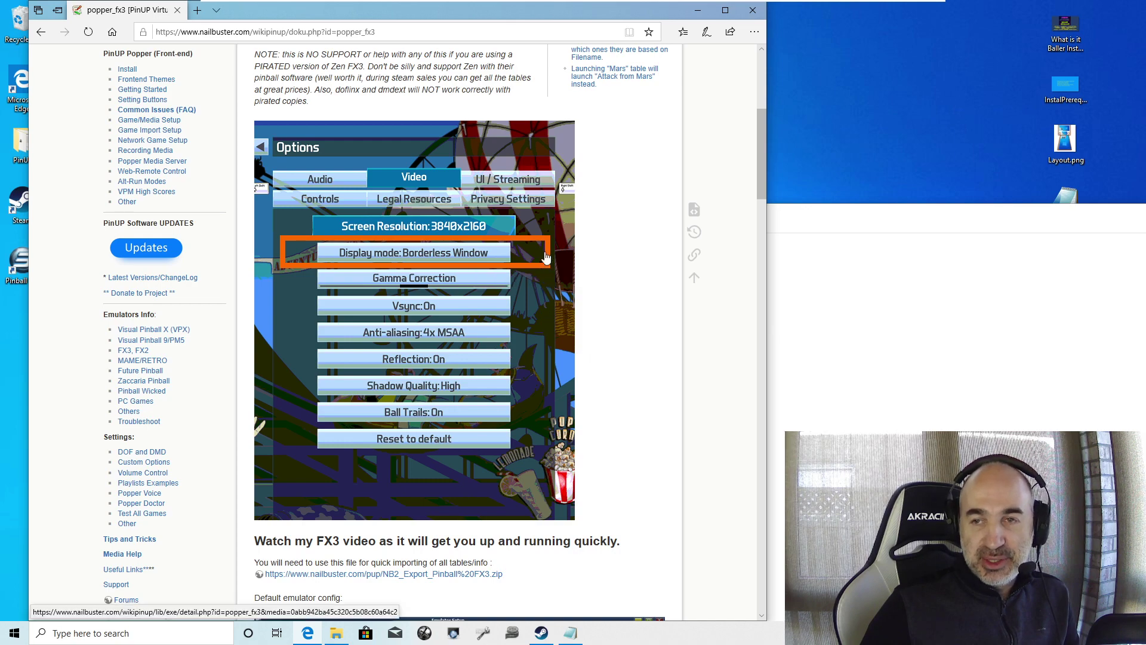
{"action": "scroll", "coordinate": [567, 360], "scroll_direction": "down", "scroll_amount": 3}
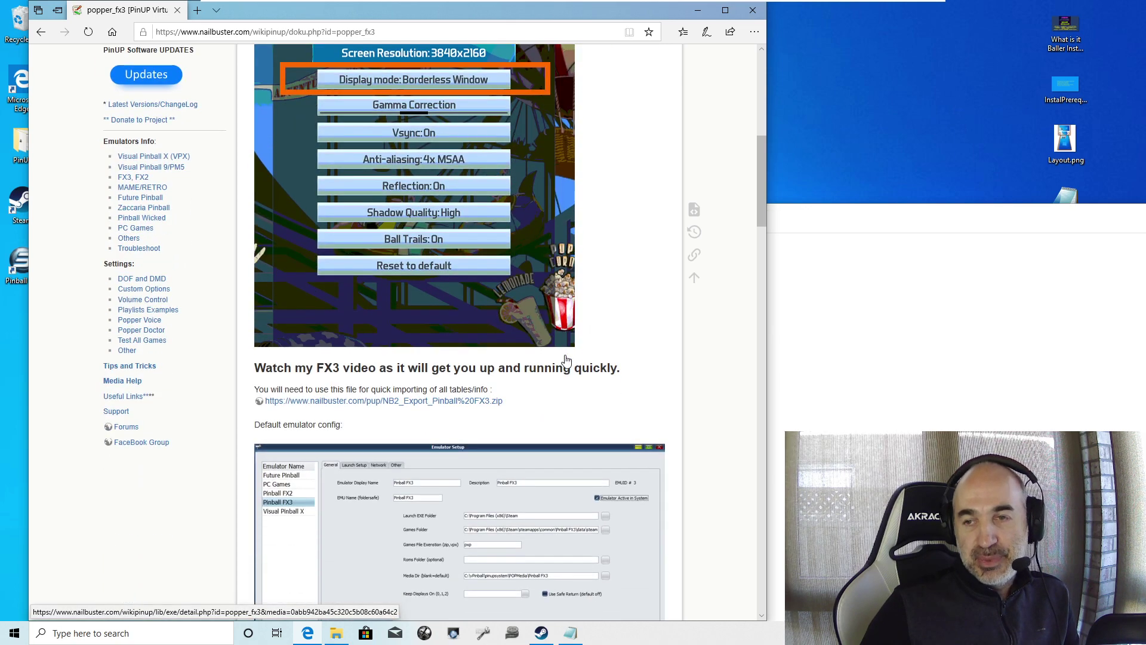
{"action": "scroll", "coordinate": [566, 359], "scroll_direction": "down", "scroll_amount": 2}
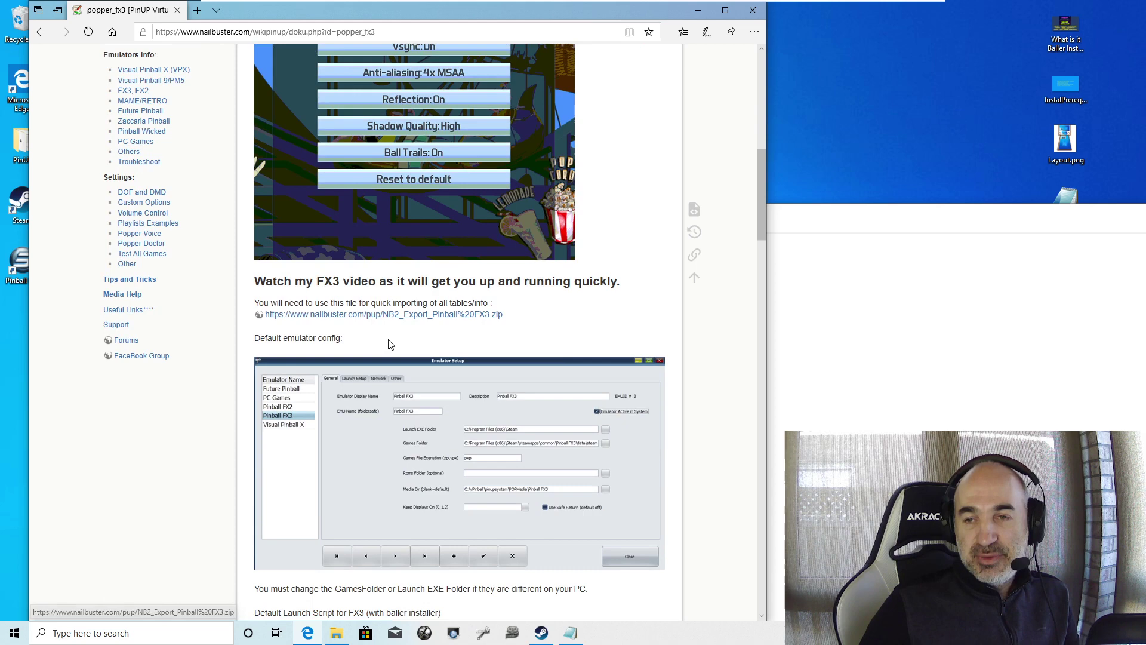
{"action": "scroll", "coordinate": [502, 334], "scroll_direction": "down", "scroll_amount": 2}
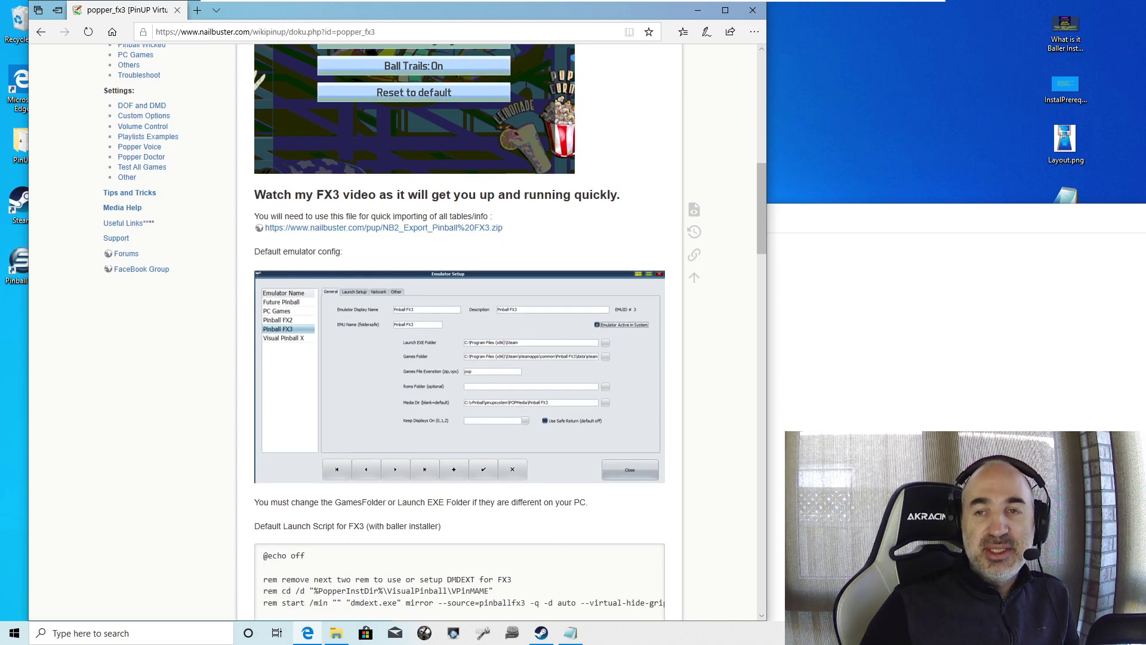
{"action": "left_click", "coordinate": [363, 233]}
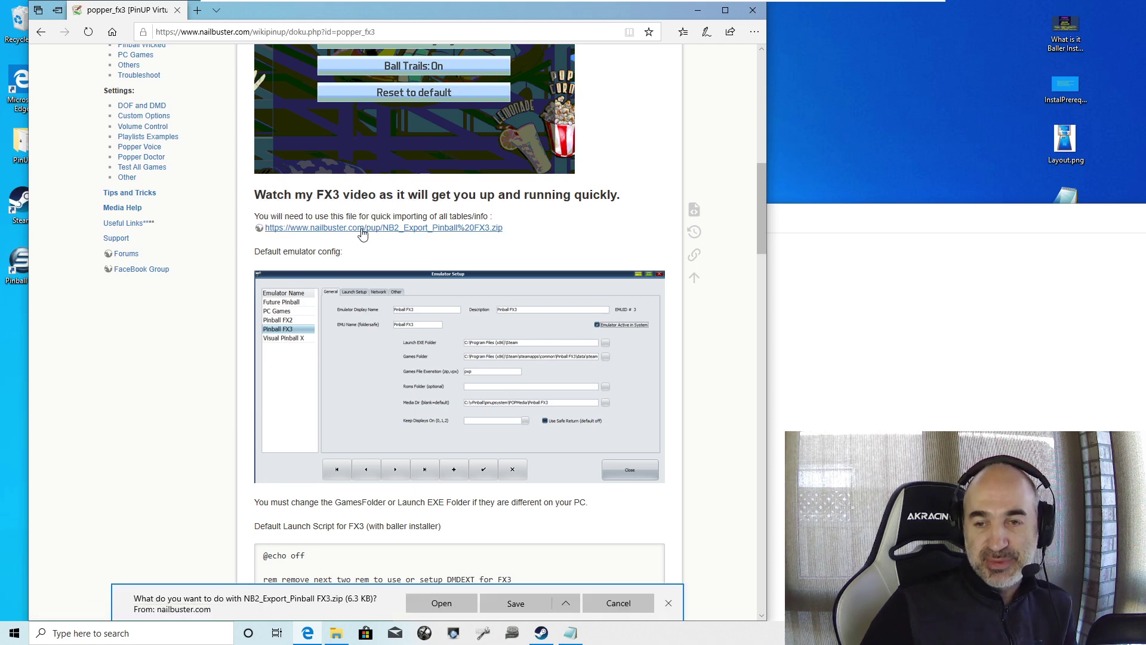
{"action": "left_click", "coordinate": [442, 603]}
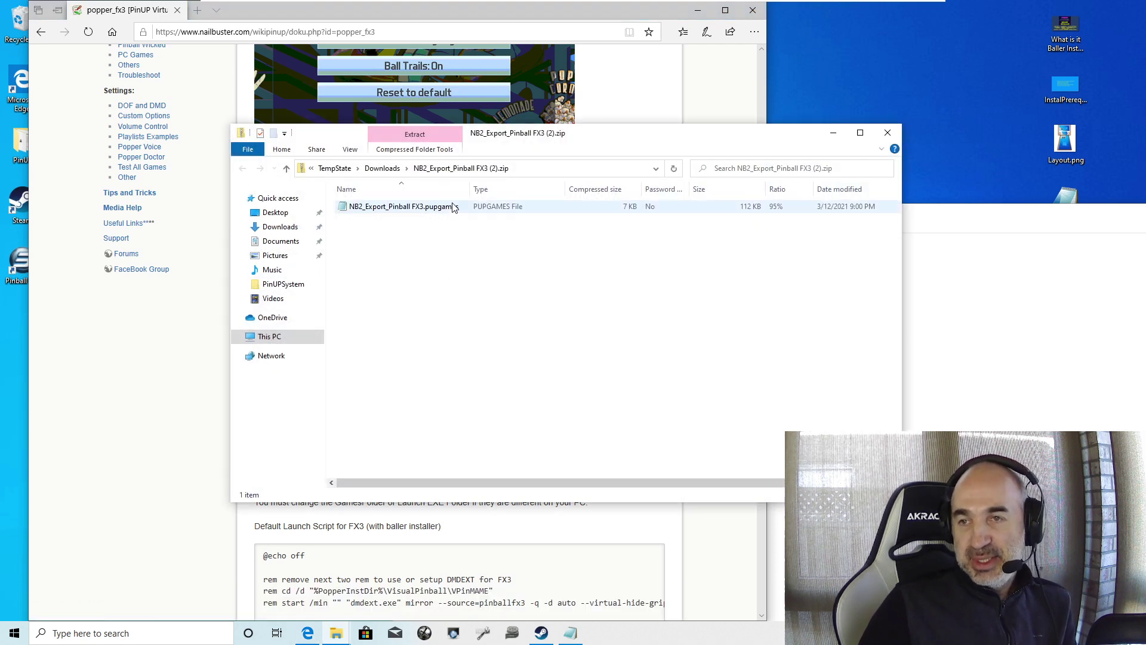
Copy NB2_Export_Pinball FX3.pupgames from the zip archive to the desktop and place it near the other files there.
{"action": "right_click", "coordinate": [421, 213]}
{"action": "left_click", "coordinate": [448, 248]}
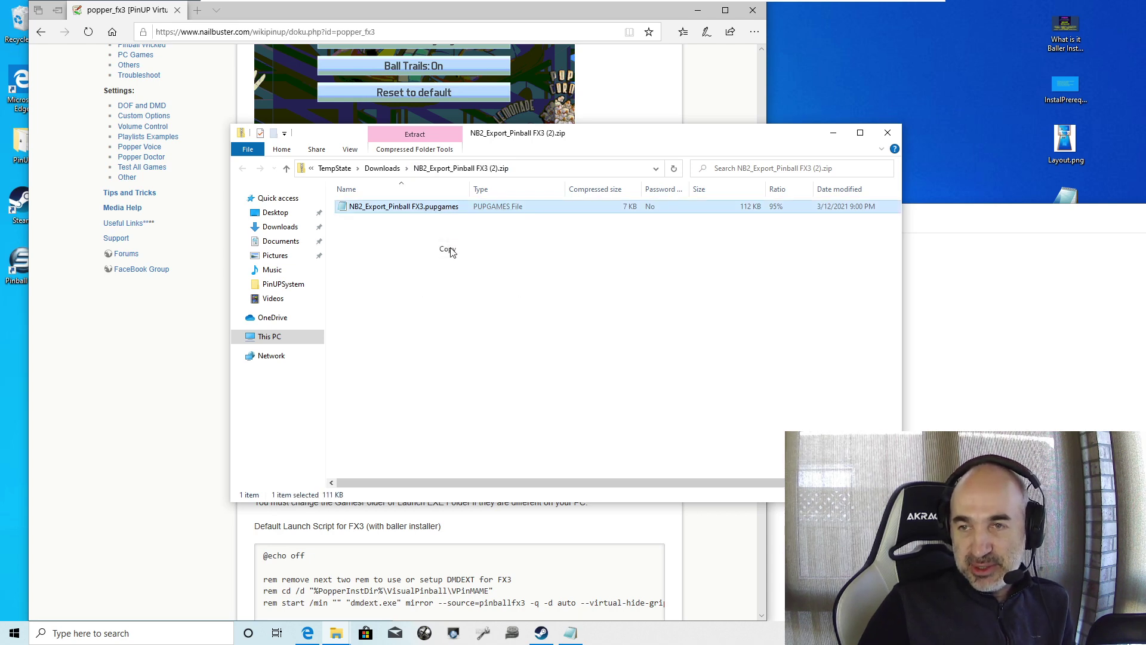
{"action": "left_click", "coordinate": [832, 134]}
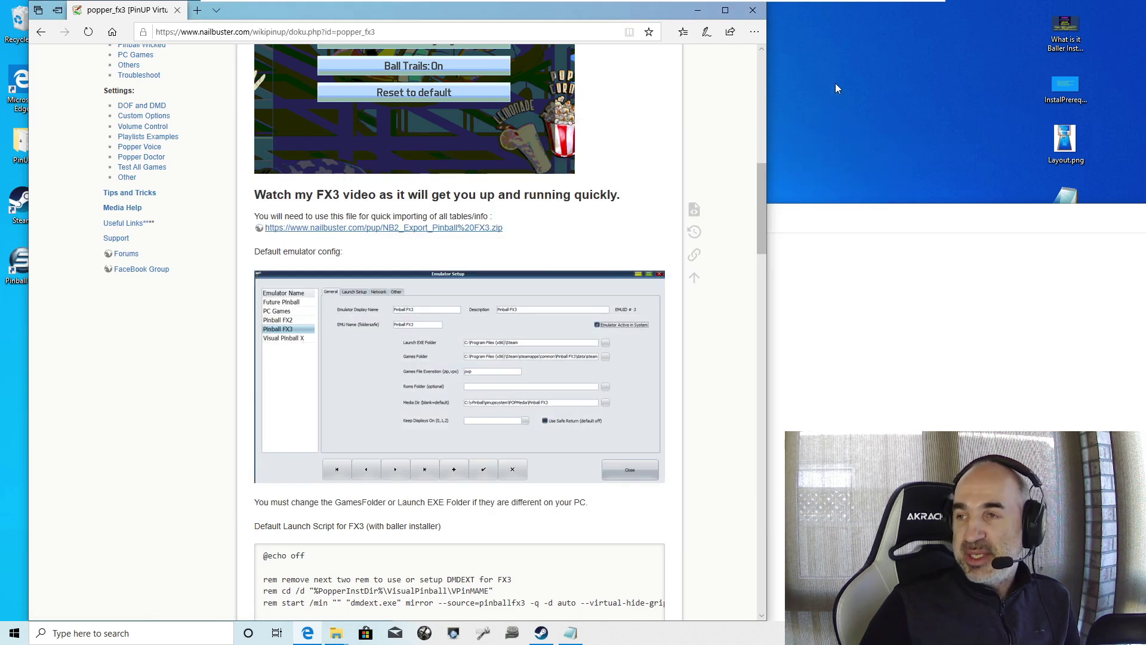
{"action": "right_click", "coordinate": [859, 83]}
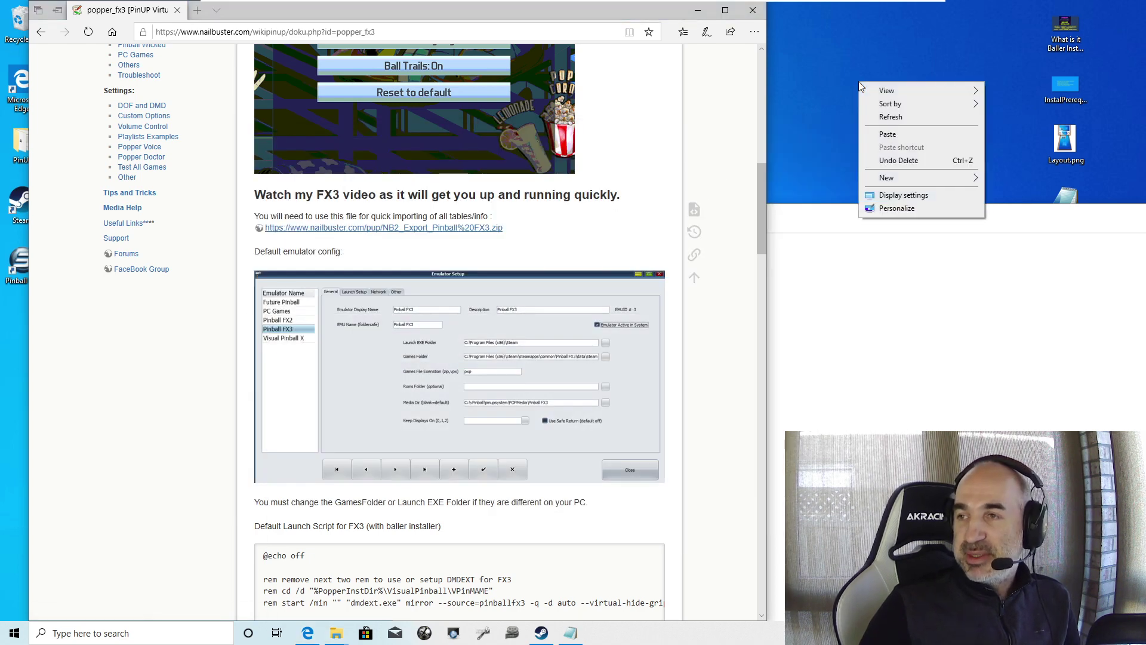
{"action": "left_click", "coordinate": [914, 136]}
{"action": "left_click_drag", "start_coordinate": [18, 332], "coordinate": [926, 101]}
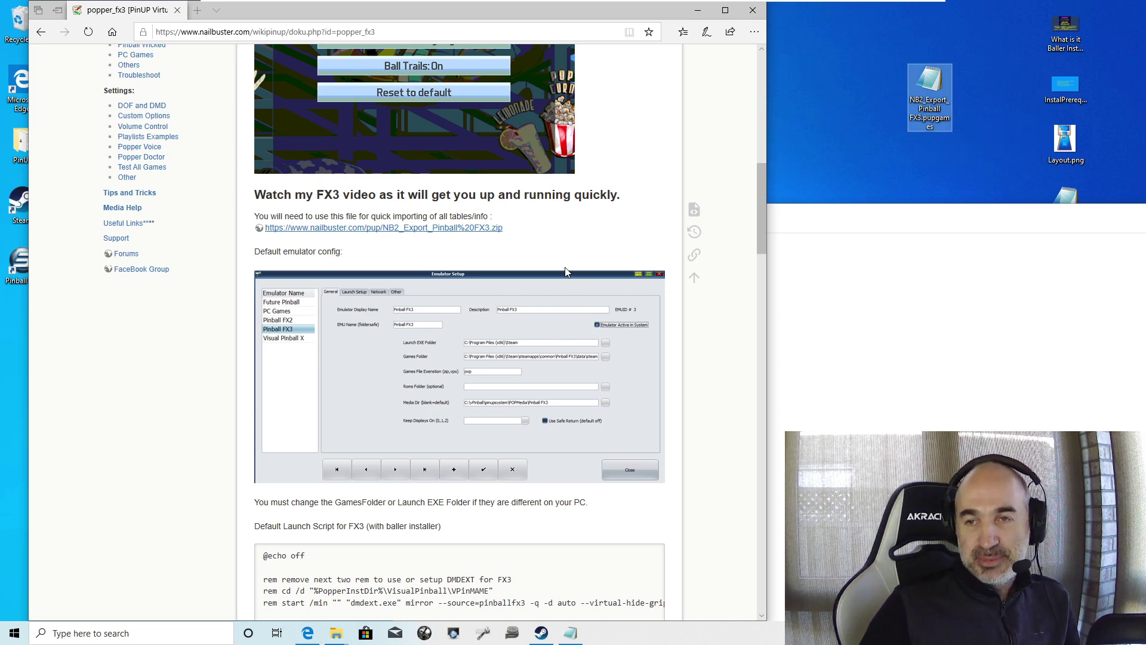
Minimize the wiki page, switch to PinUP Popper Setup, and make the Pinball FX3 emulator active in the system.
{"action": "scroll", "coordinate": [566, 272], "scroll_direction": "down", "scroll_amount": 3}
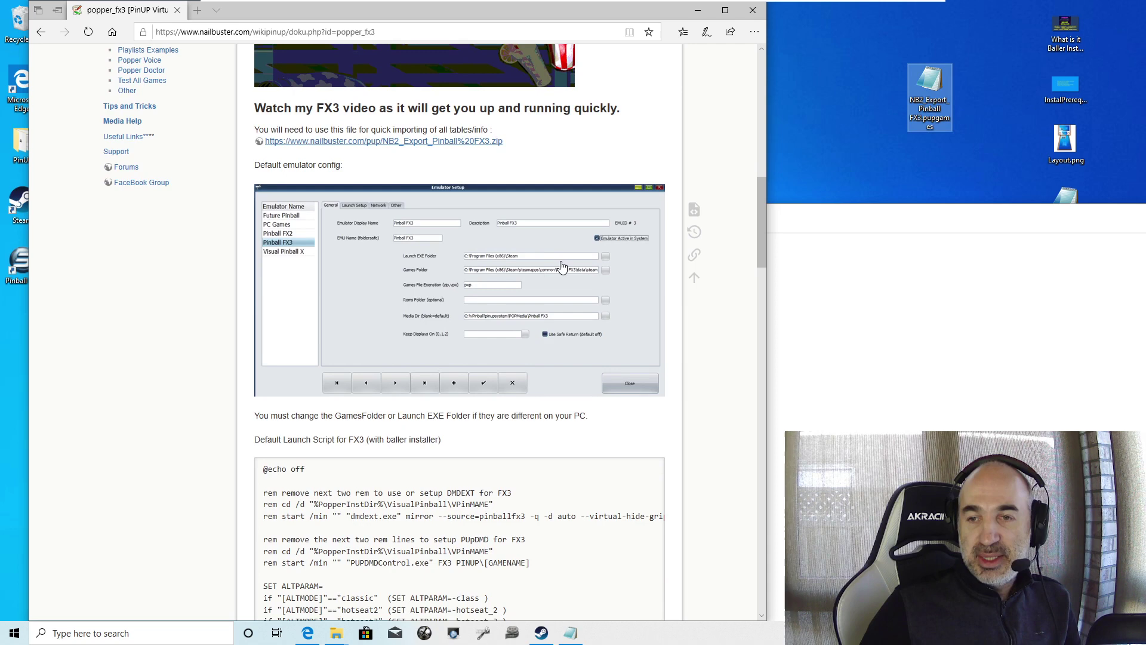
{"action": "scroll", "coordinate": [597, 209], "scroll_direction": "up", "scroll_amount": 3}
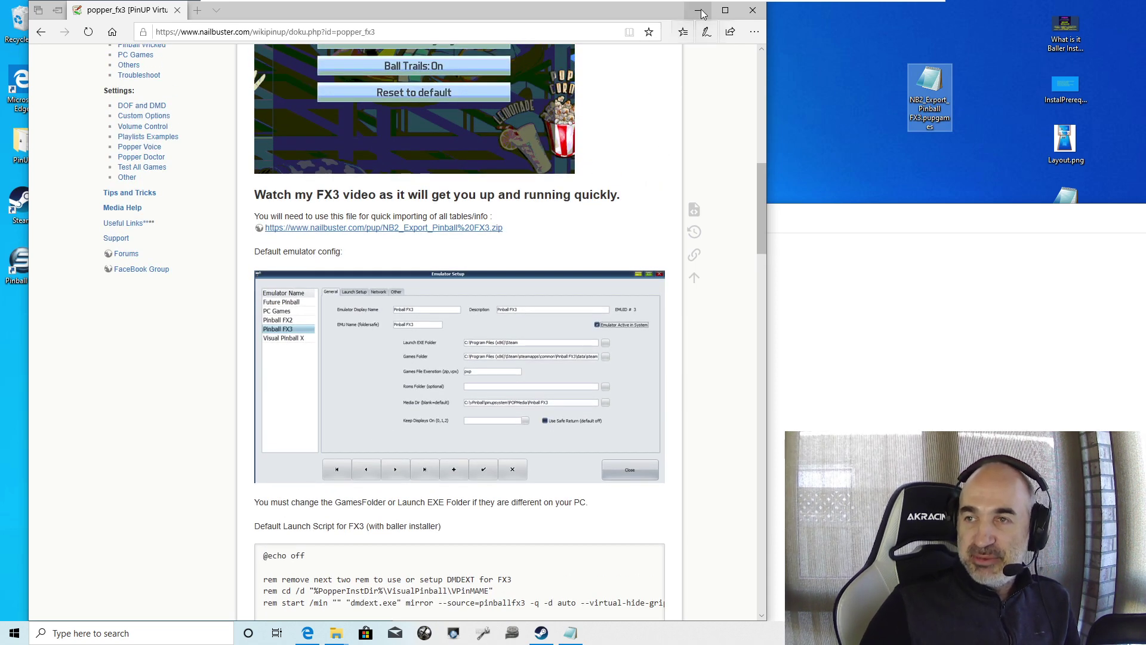
{"action": "left_click", "coordinate": [699, 10]}
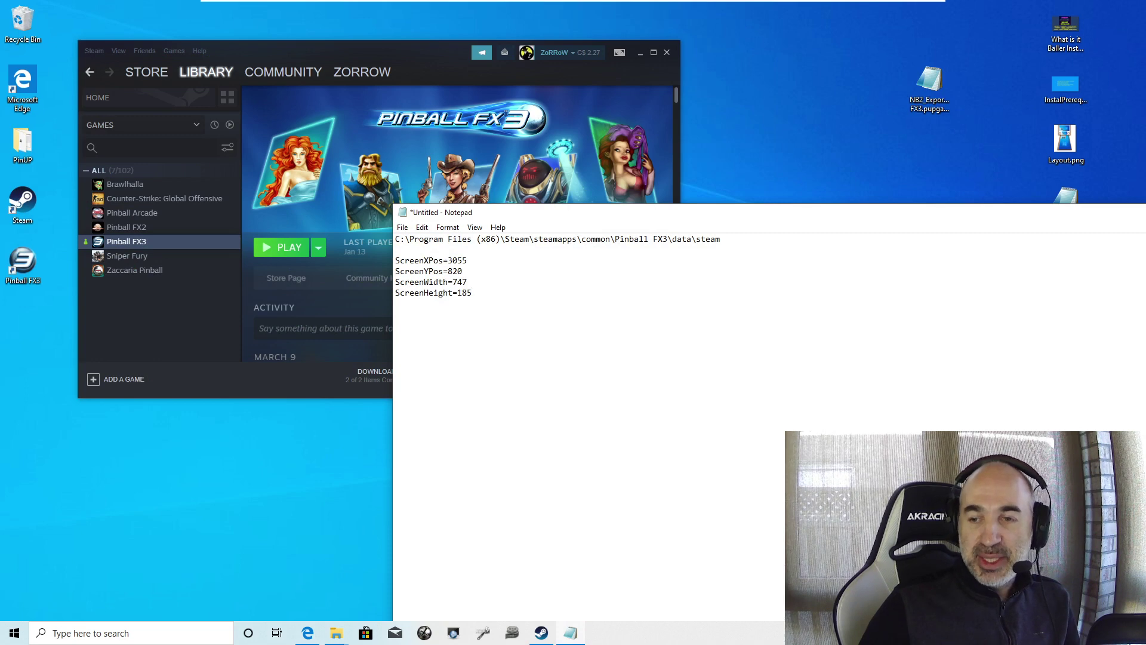
{"action": "left_click", "coordinate": [485, 635]}
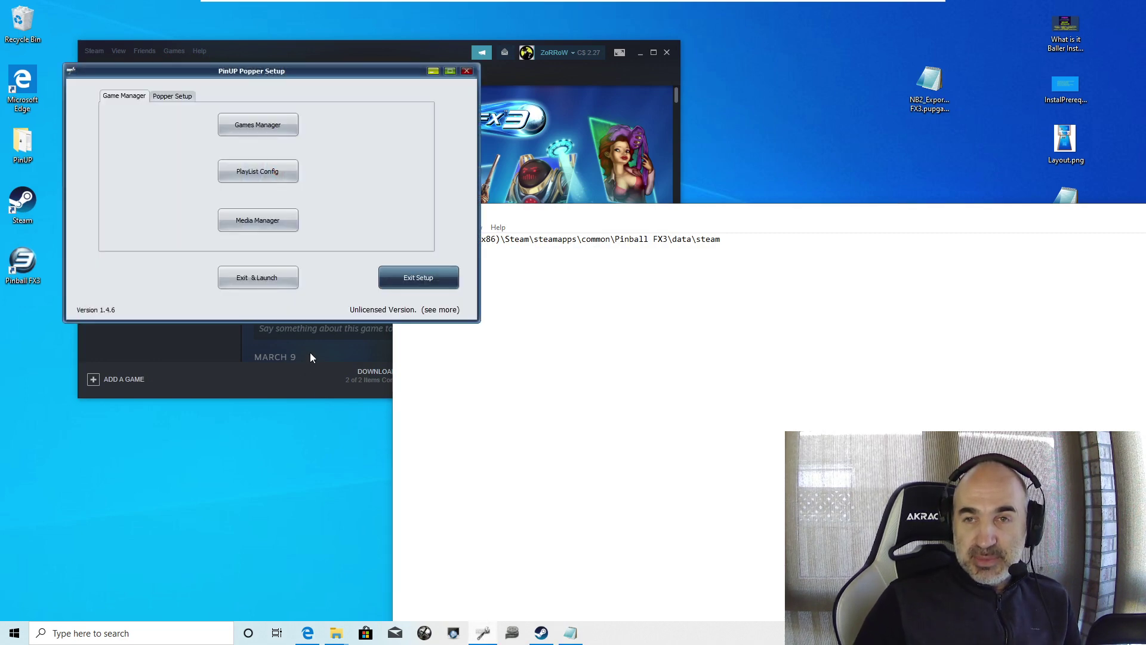
{"action": "left_click", "coordinate": [170, 96]}
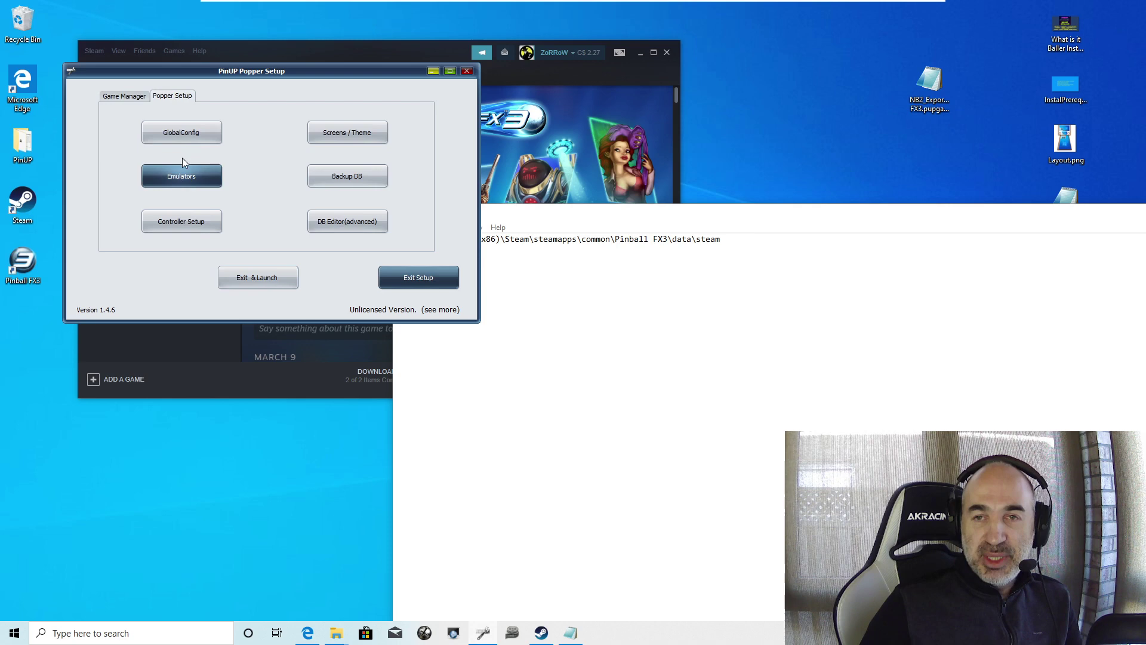
{"action": "left_click", "coordinate": [168, 172]}
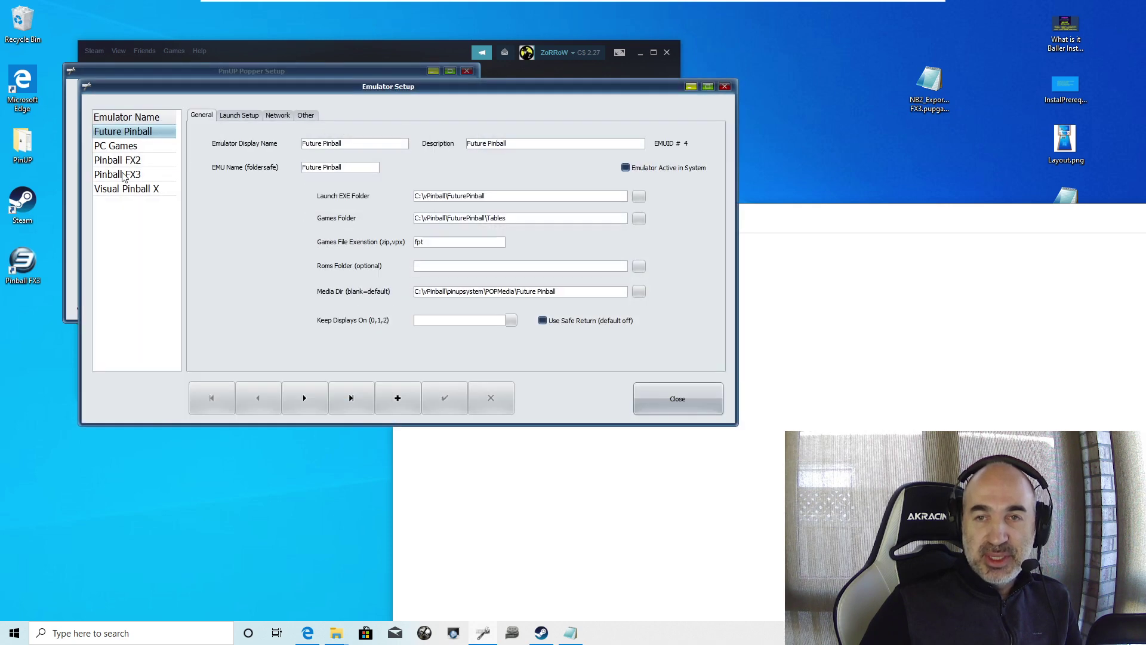
{"action": "left_click", "coordinate": [123, 175]}
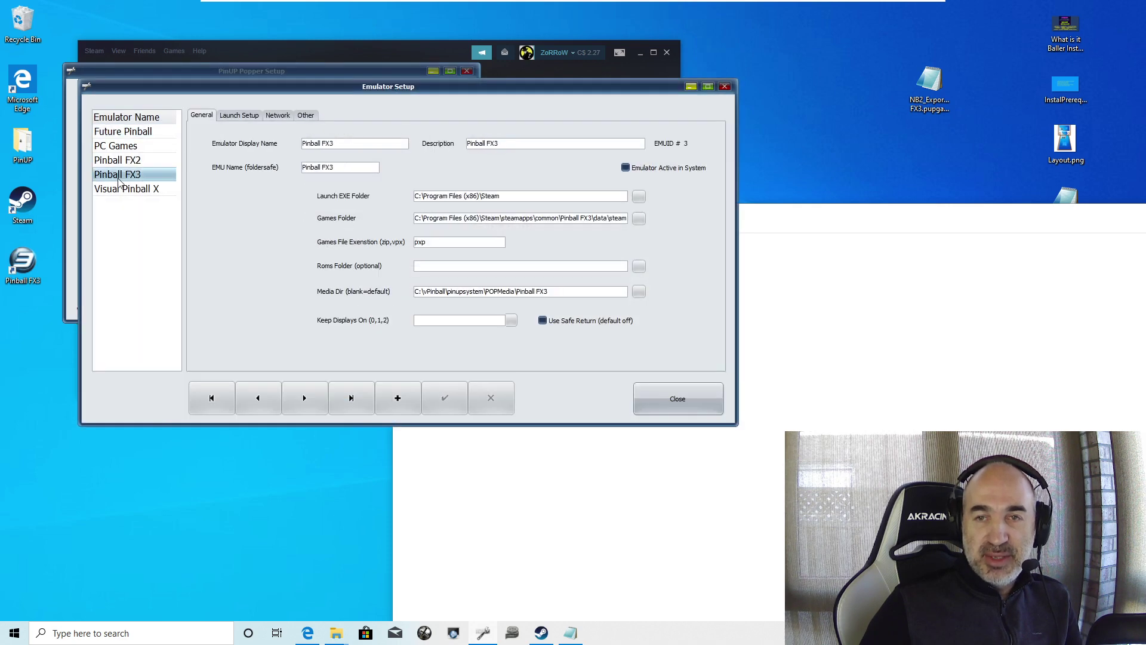
{"action": "left_click", "coordinate": [626, 169]}
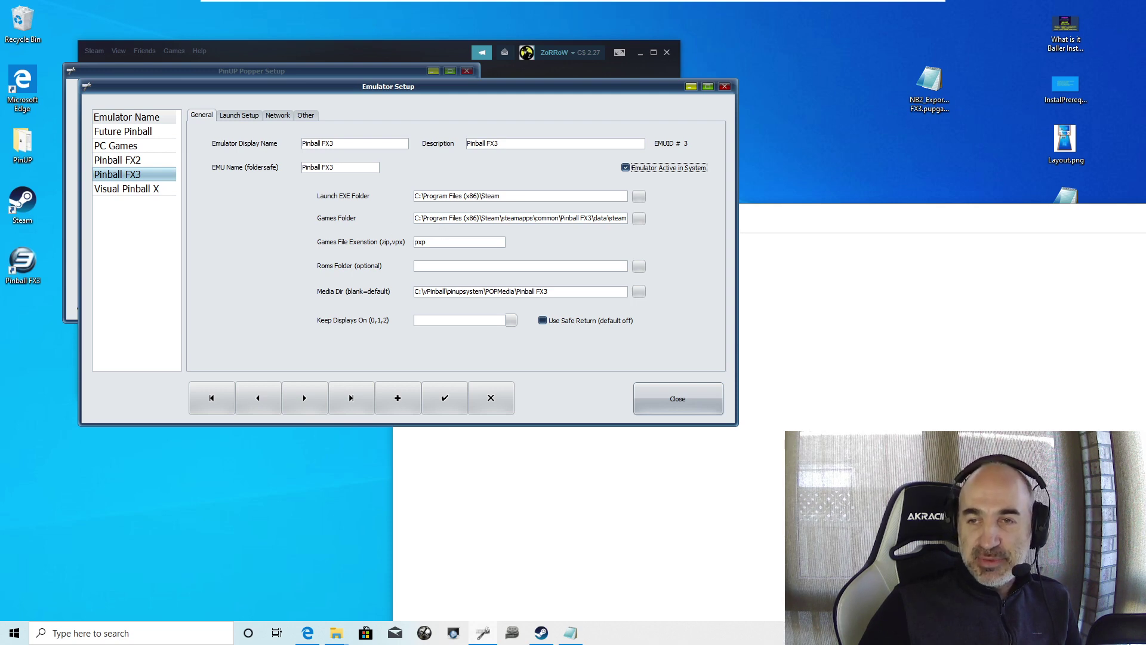
Compare the Pinball FX3 games folder with the path in the Notepad notes and save the emulator record.
{"action": "left_click", "coordinate": [776, 282]}
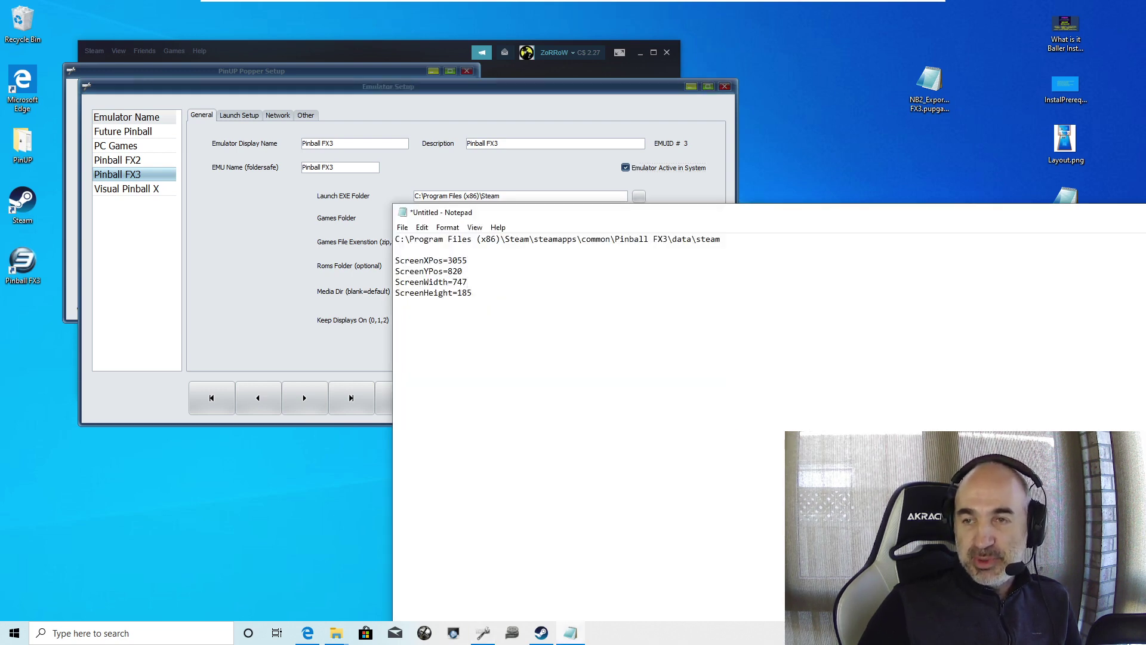
{"action": "left_click", "coordinate": [298, 234]}
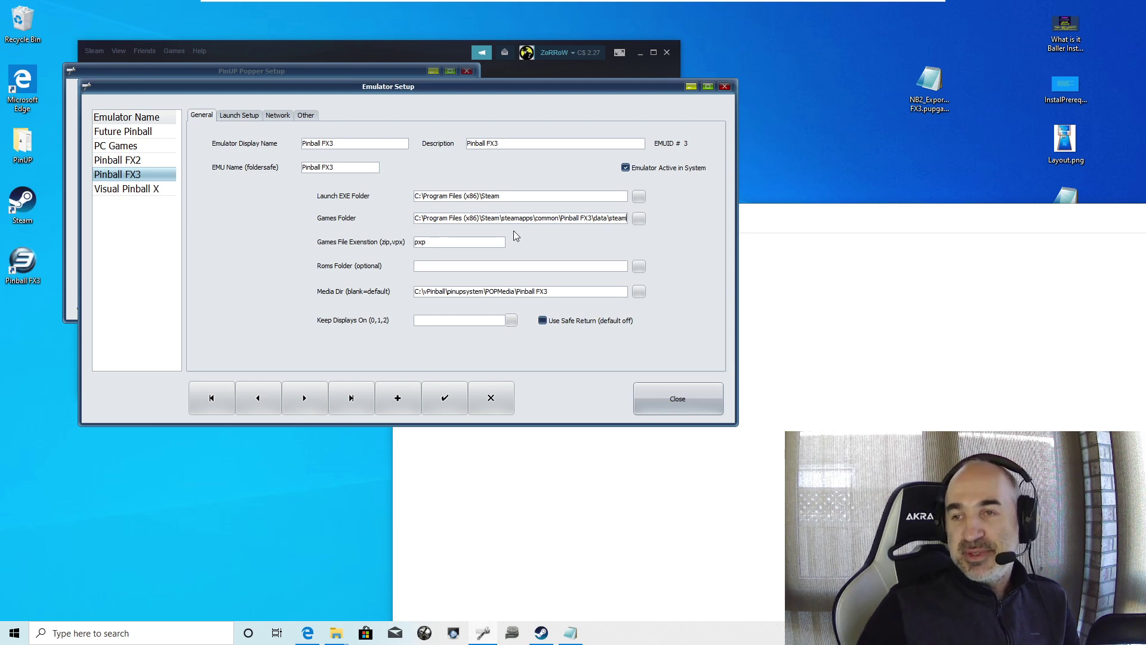
{"action": "key", "text": "alt+Tab"}
{"action": "key", "text": "alt+Tab"}
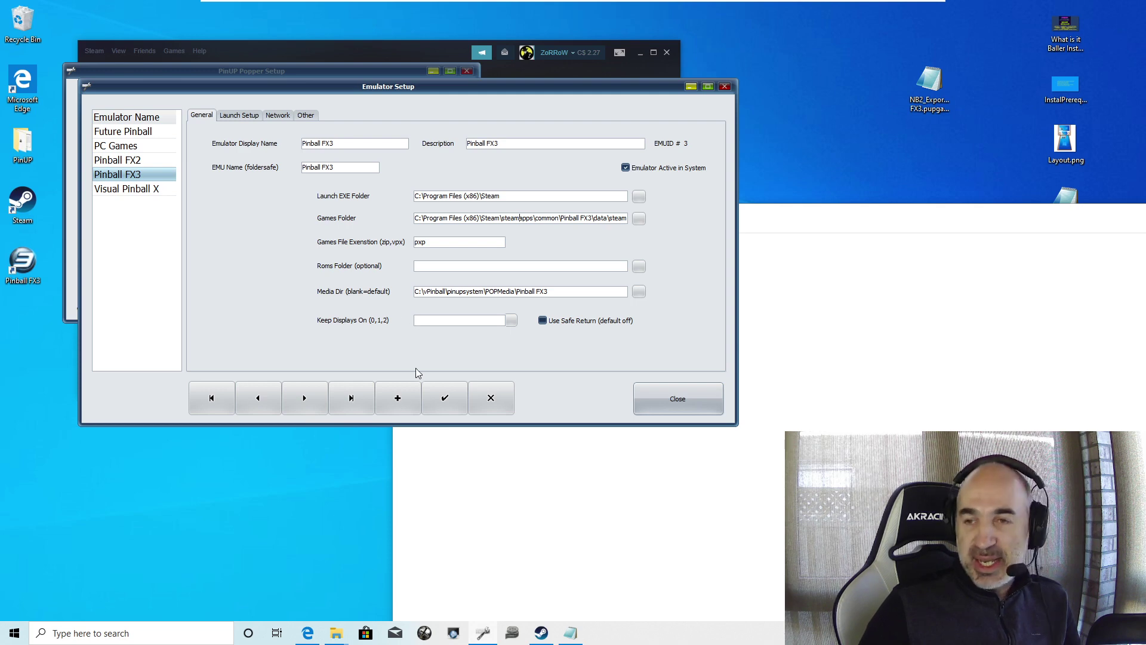
{"action": "left_click", "coordinate": [445, 405]}
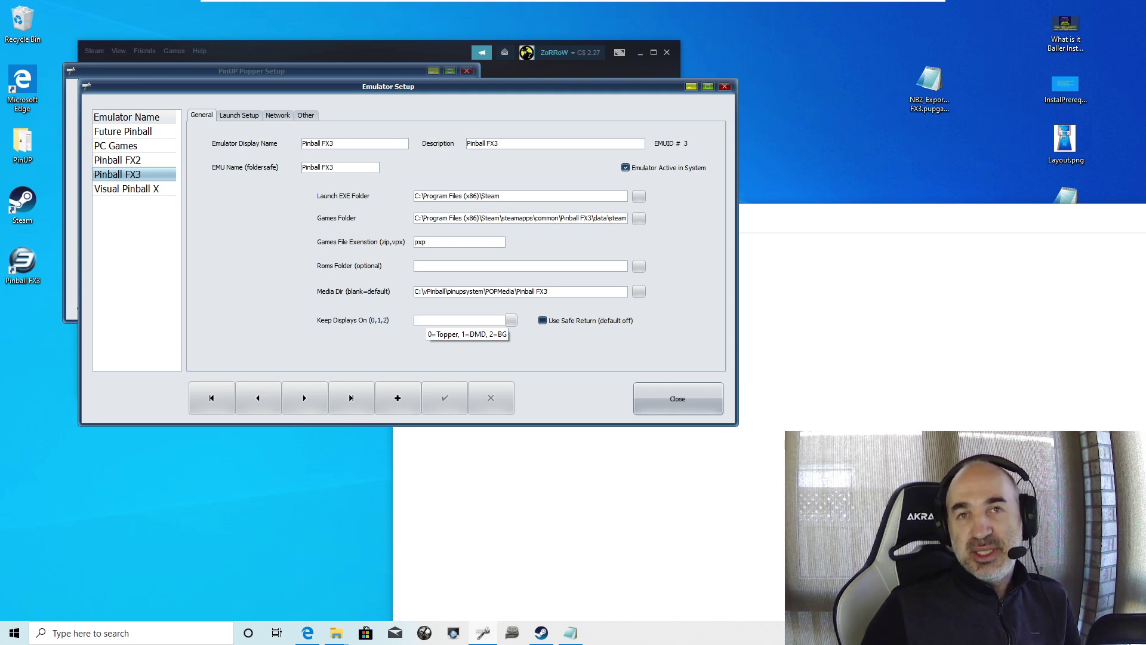
Keep the Back Glass and Full DMD/Apron displays on for Pinball FX3, save the record, and close Emulator Setup.
{"action": "left_click", "coordinate": [416, 320]}
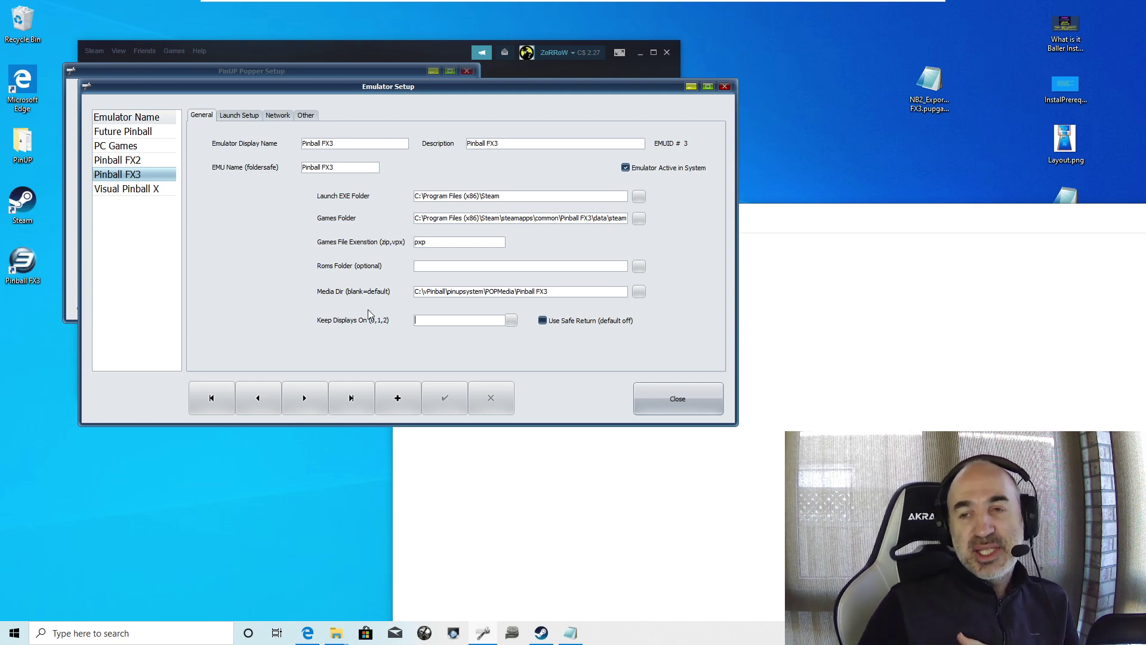
{"action": "left_click", "coordinate": [512, 322]}
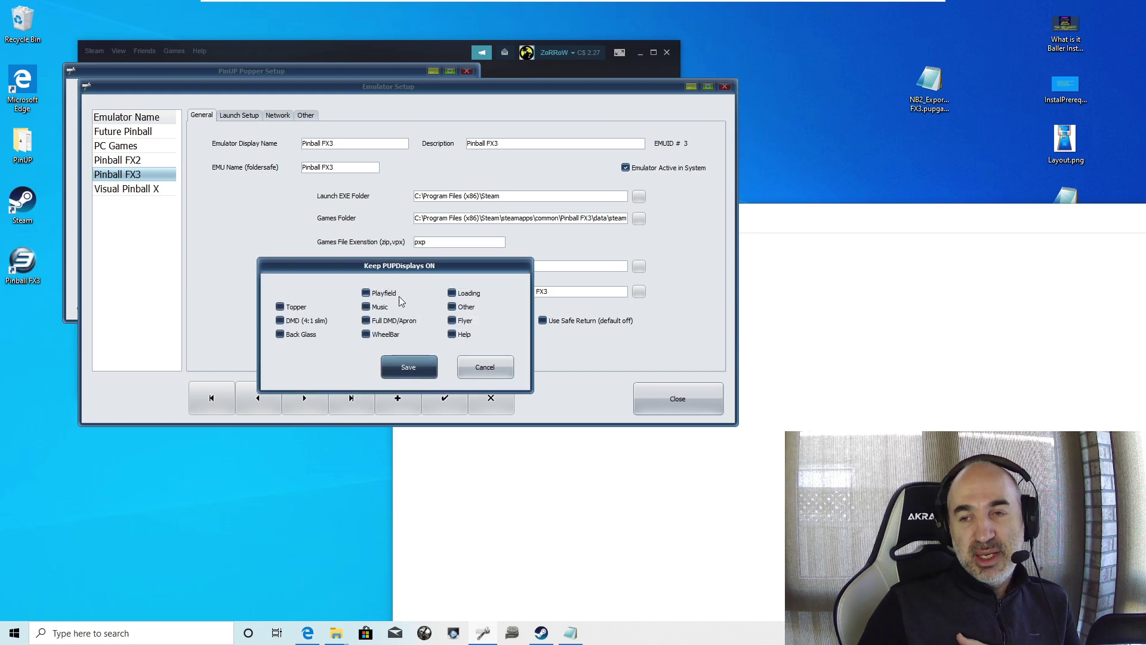
{"action": "left_click", "coordinate": [279, 335]}
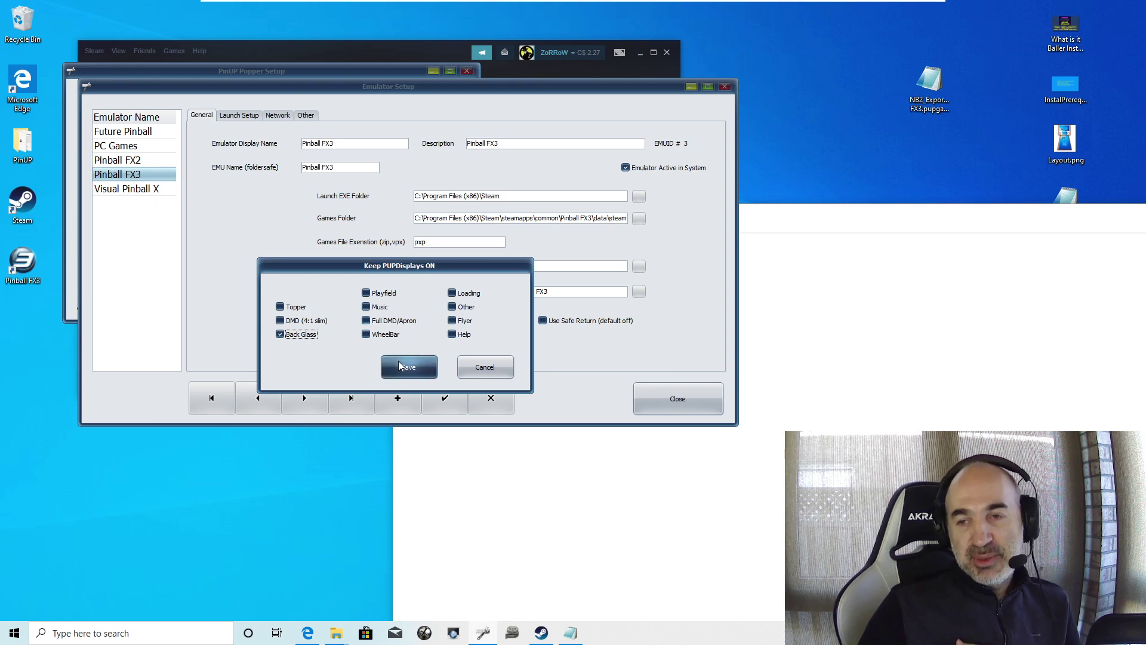
{"action": "left_click", "coordinate": [367, 321]}
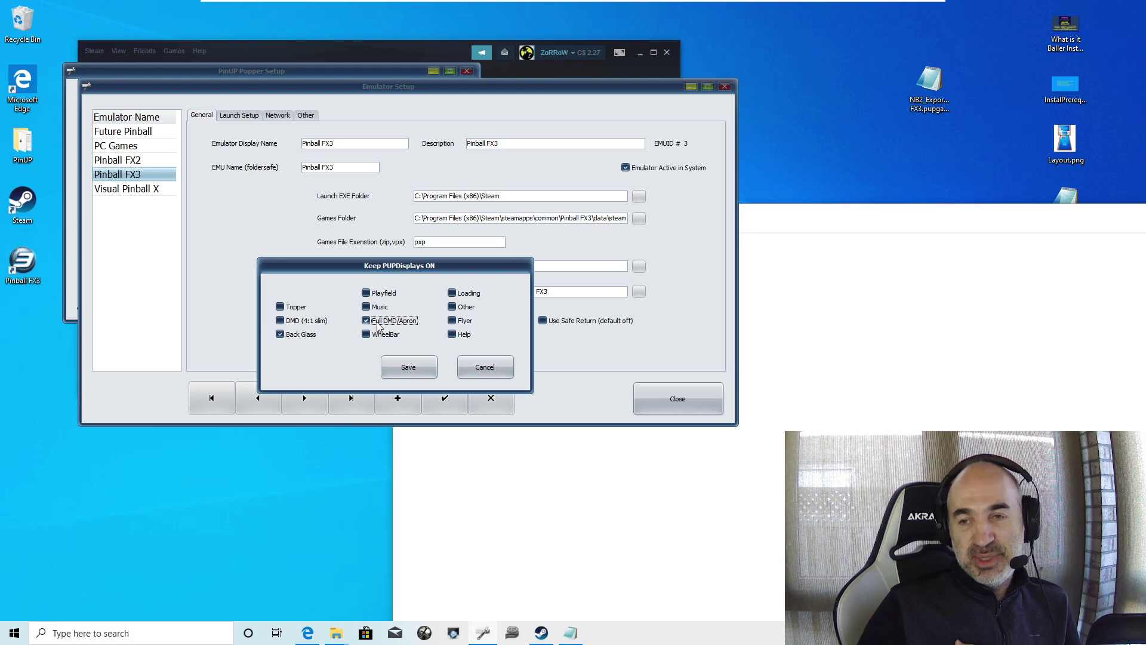
{"action": "left_click", "coordinate": [406, 368]}
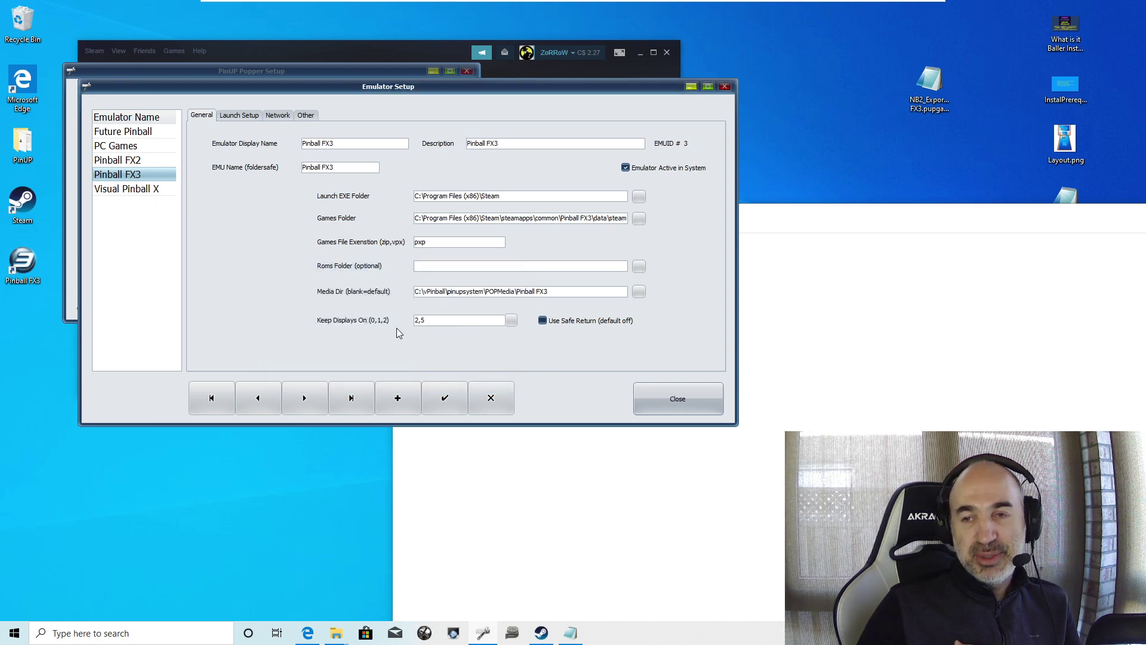
{"action": "left_click", "coordinate": [442, 388]}
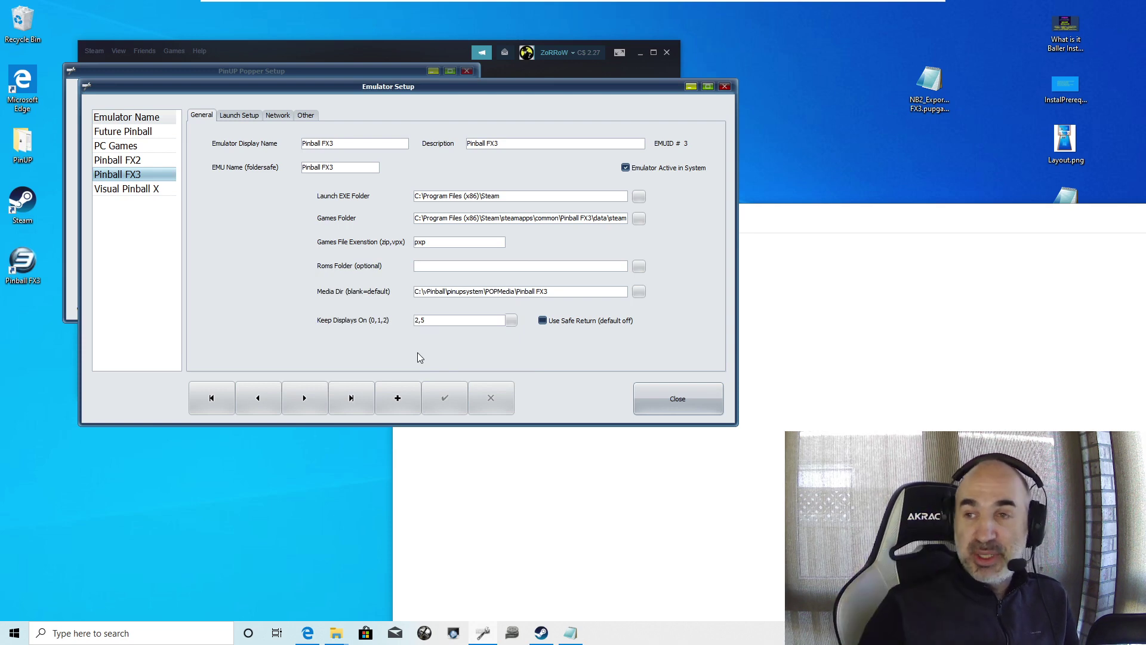
{"action": "left_click", "coordinate": [660, 400]}
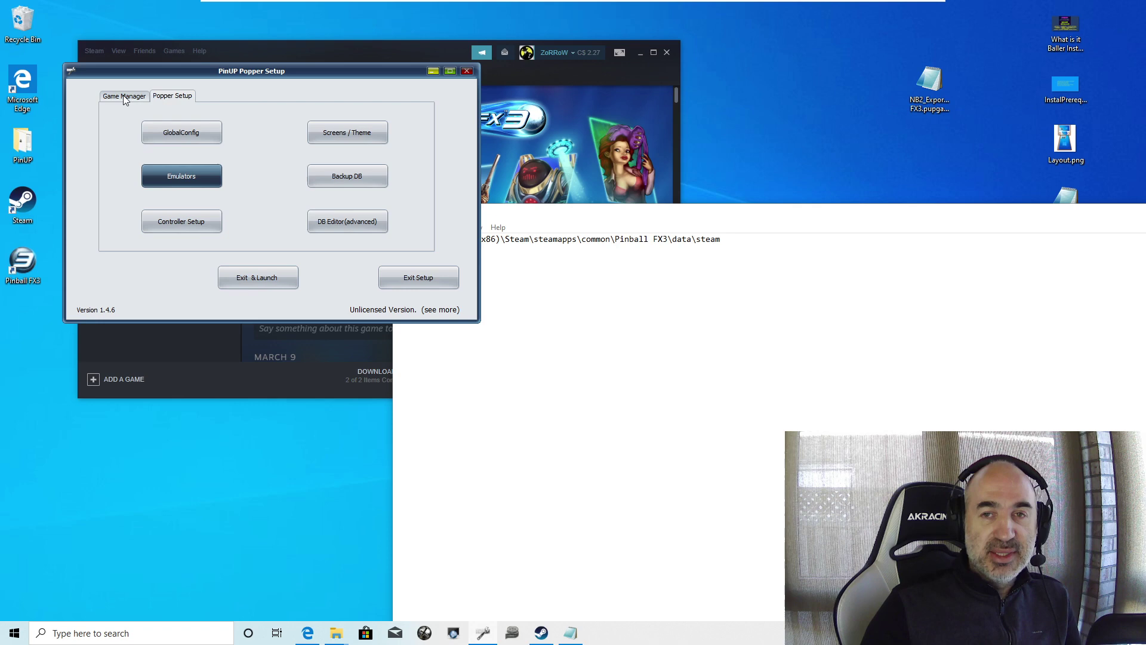
In Games Manager, scan for new games with the emulator filter set to Pinball FX3.
{"action": "left_click", "coordinate": [124, 95]}
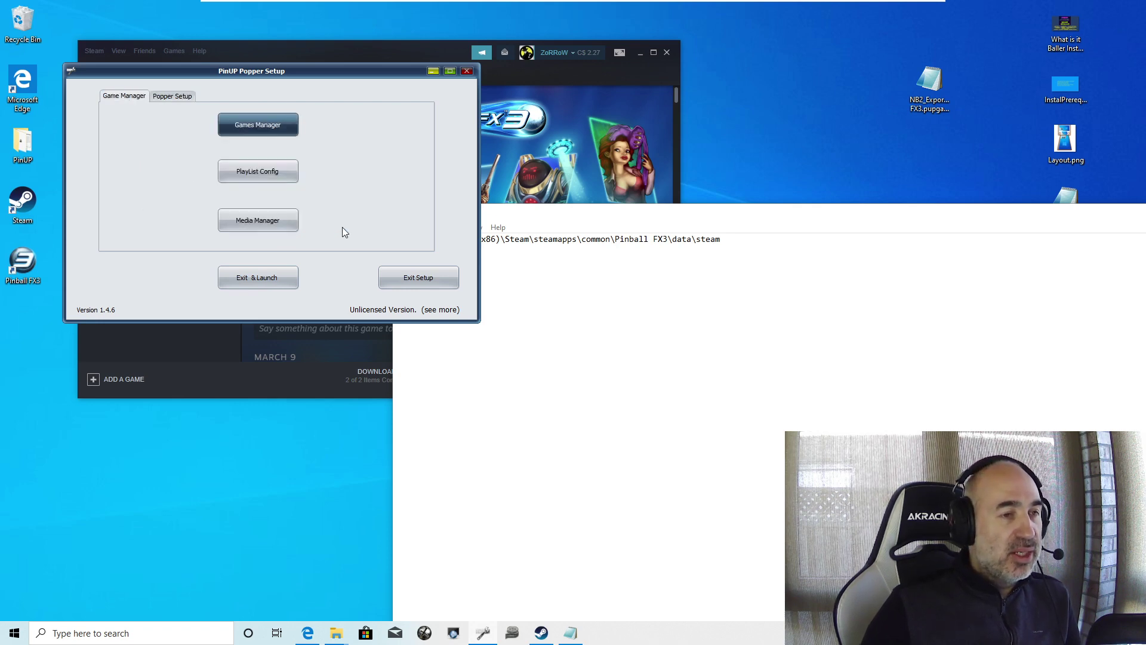
{"action": "left_click", "coordinate": [260, 124]}
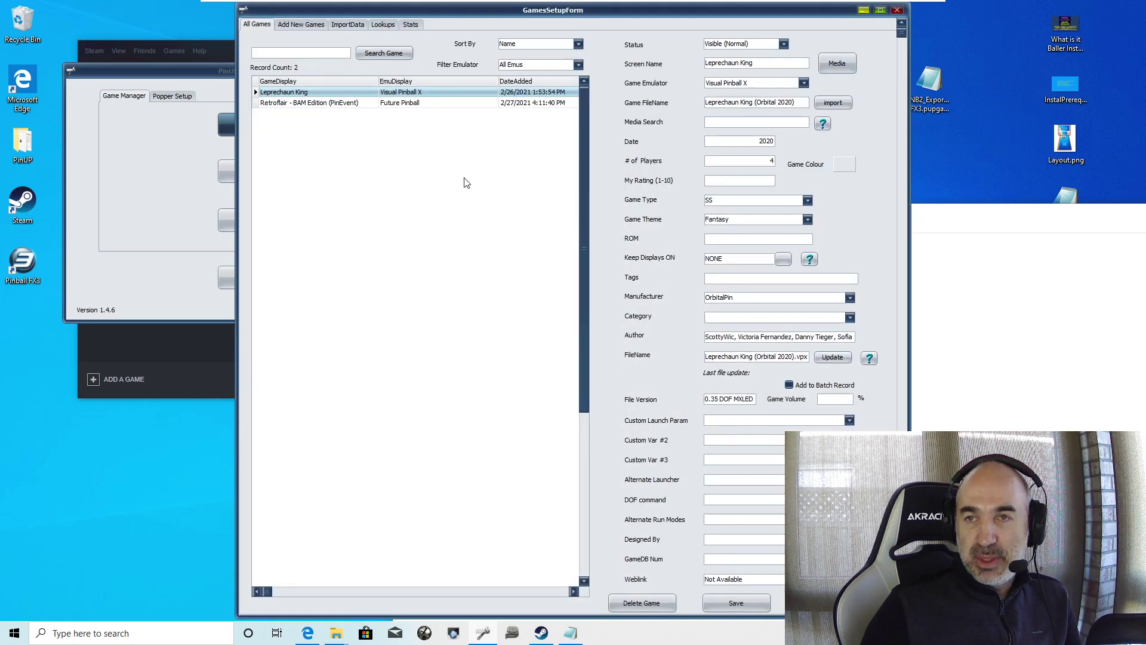
{"action": "left_click", "coordinate": [300, 25]}
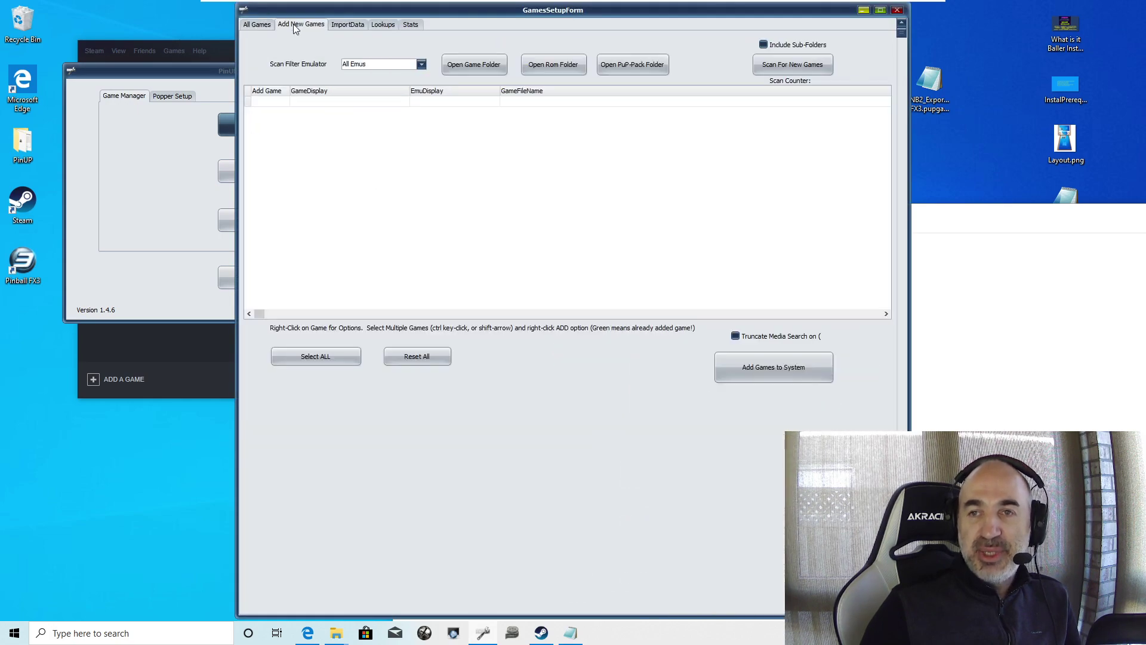
{"action": "left_click", "coordinate": [421, 64]}
{"action": "left_click", "coordinate": [384, 90]}
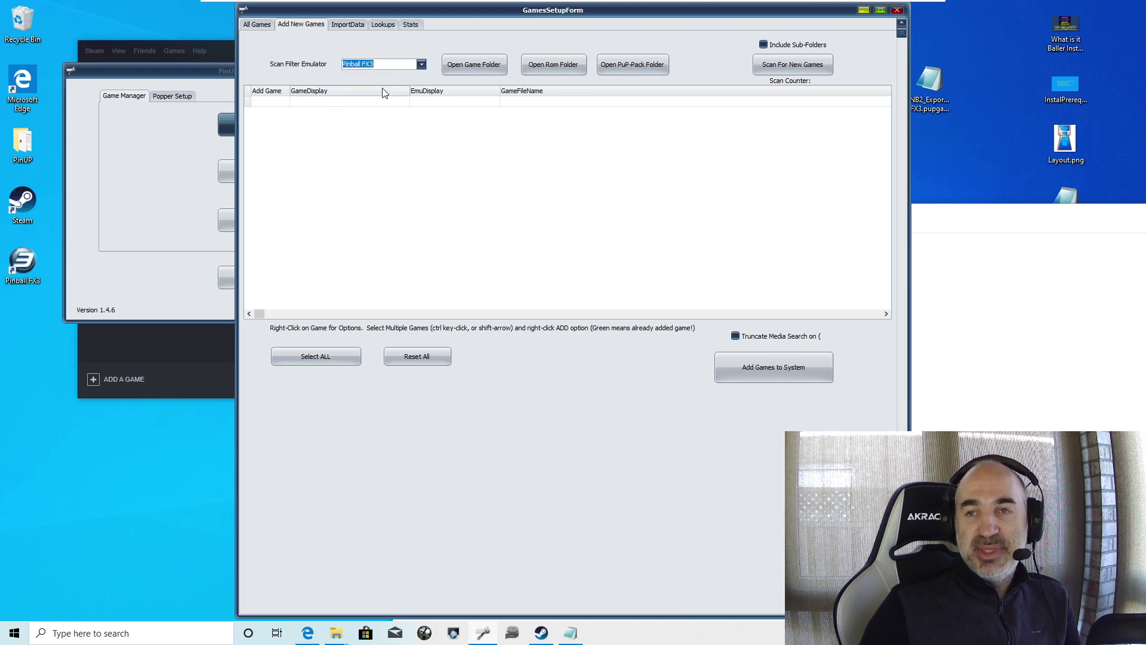
{"action": "left_click", "coordinate": [783, 62]}
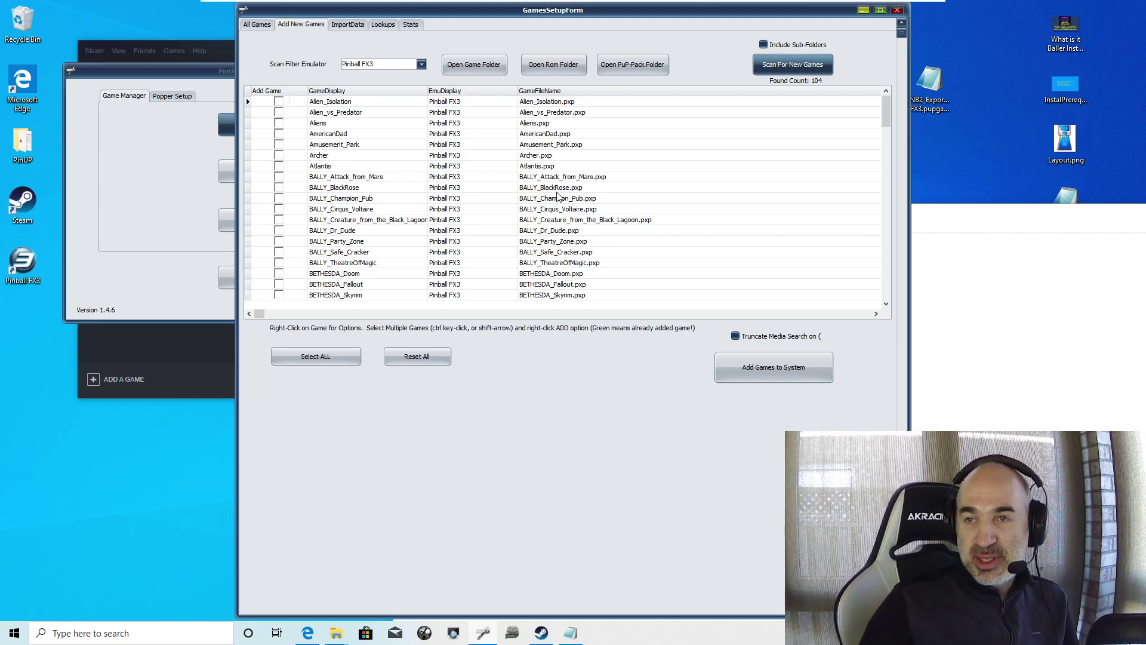
{"action": "left_click", "coordinate": [255, 28]}
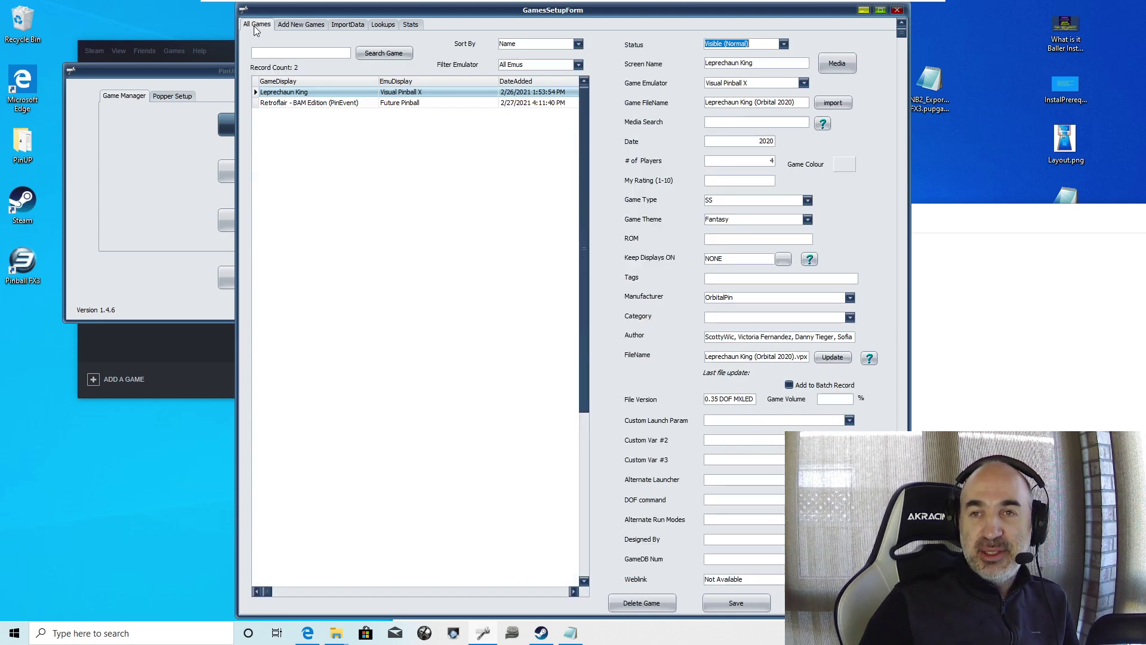
{"action": "left_click", "coordinate": [578, 64]}
{"action": "left_click", "coordinate": [533, 83]}
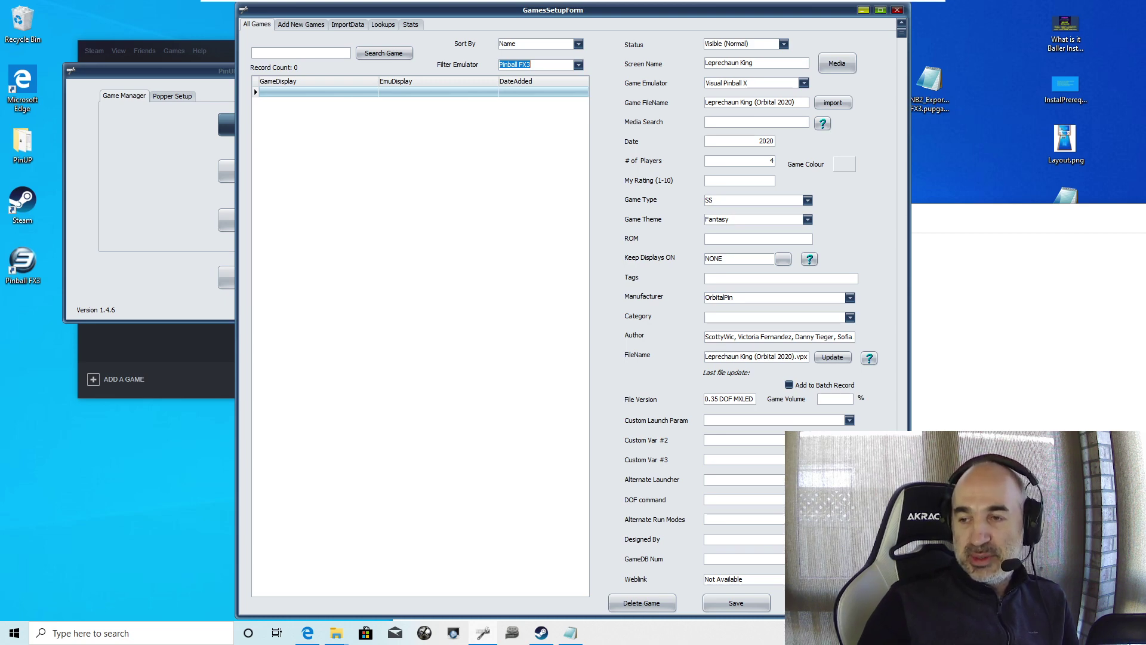
{"action": "key", "text": "Escape"}
Back up the Popper database twice from Popper Setup and dismiss each completion message.
{"action": "left_click", "coordinate": [180, 99]}
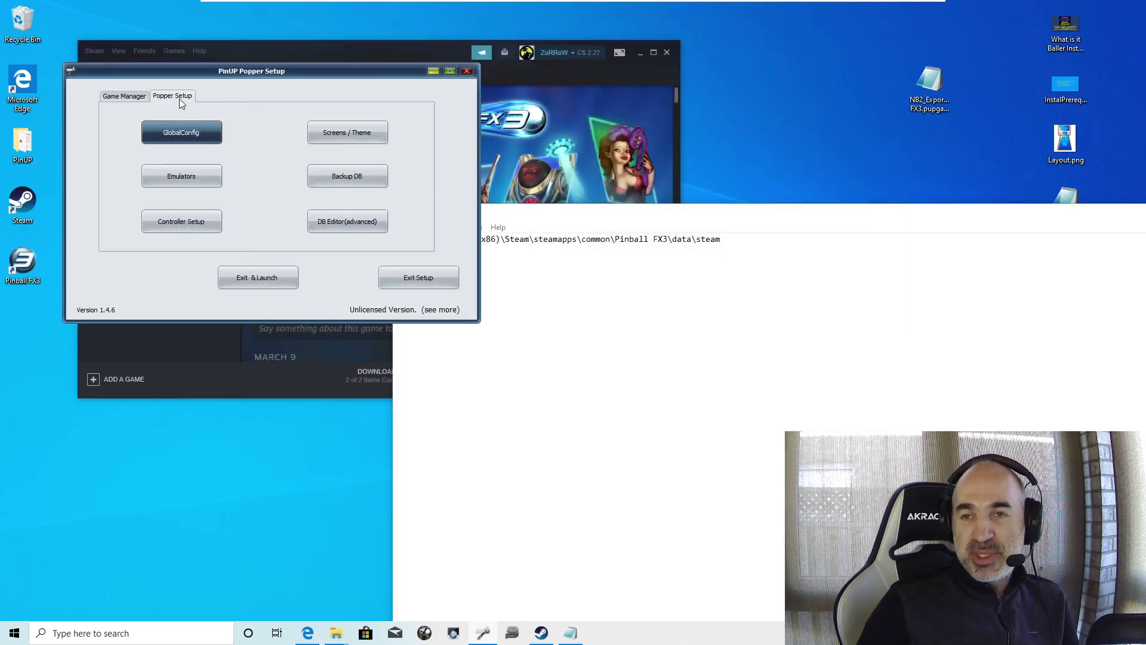
{"action": "left_click", "coordinate": [328, 181]}
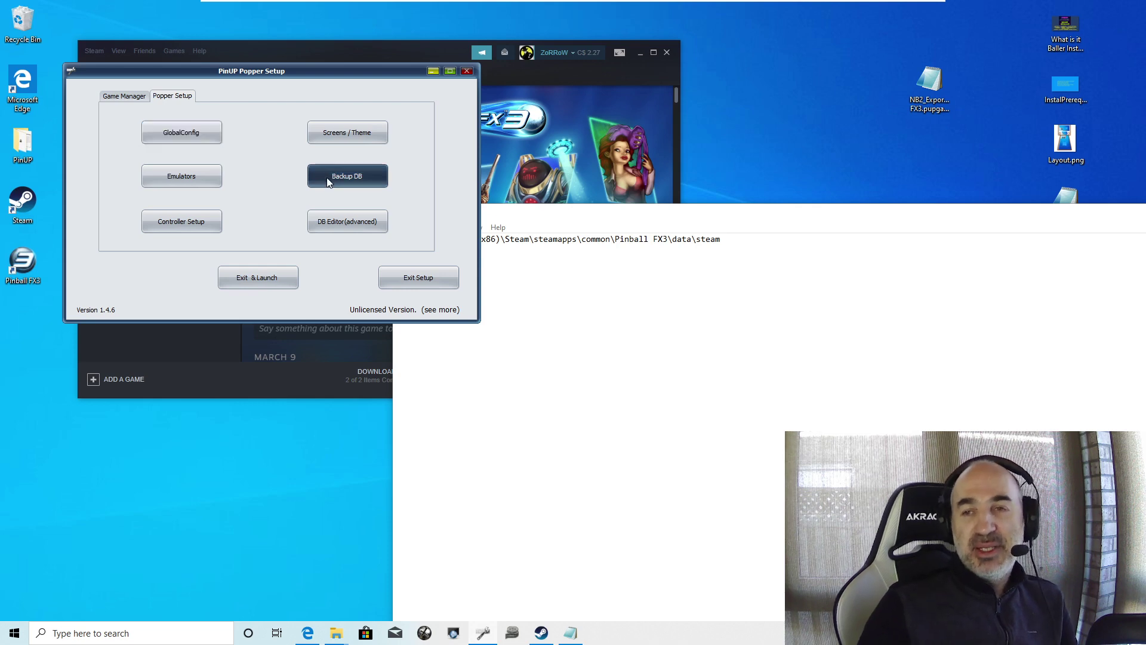
{"action": "left_click", "coordinate": [546, 330]}
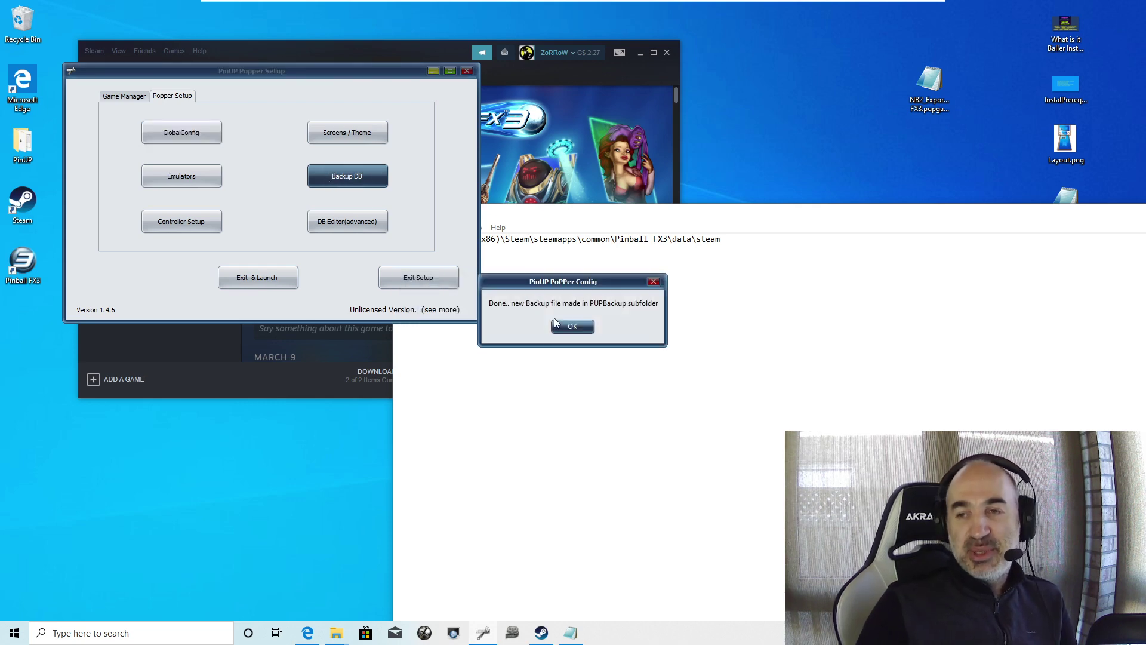
{"action": "left_click", "coordinate": [571, 326]}
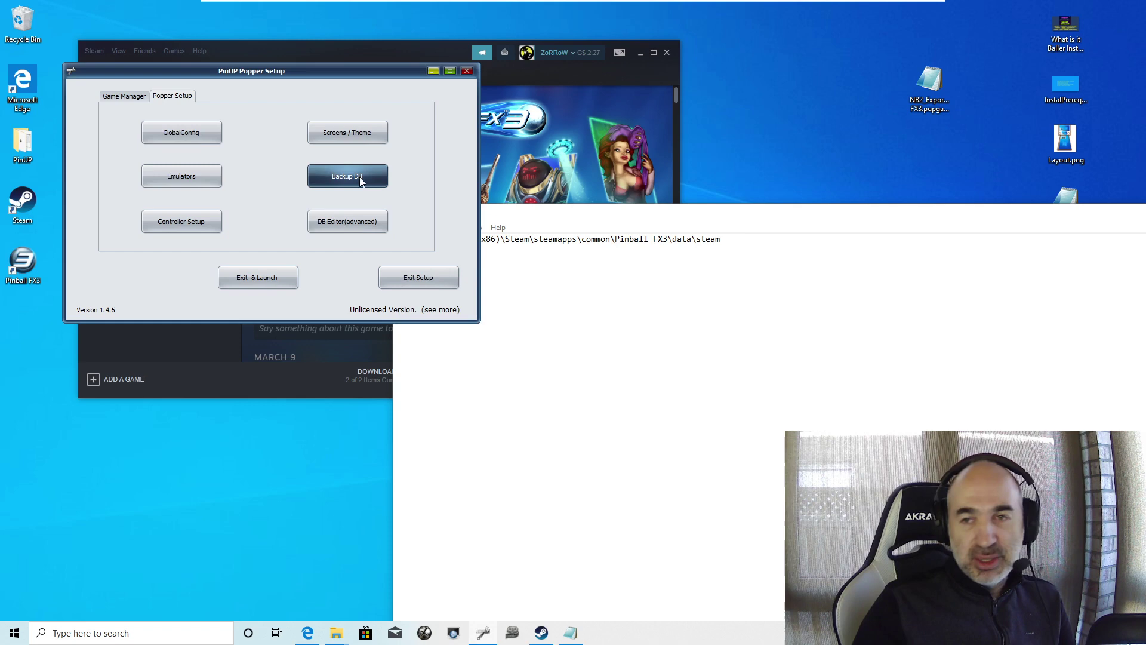
{"action": "left_click", "coordinate": [360, 177]}
{"action": "left_click", "coordinate": [550, 335]}
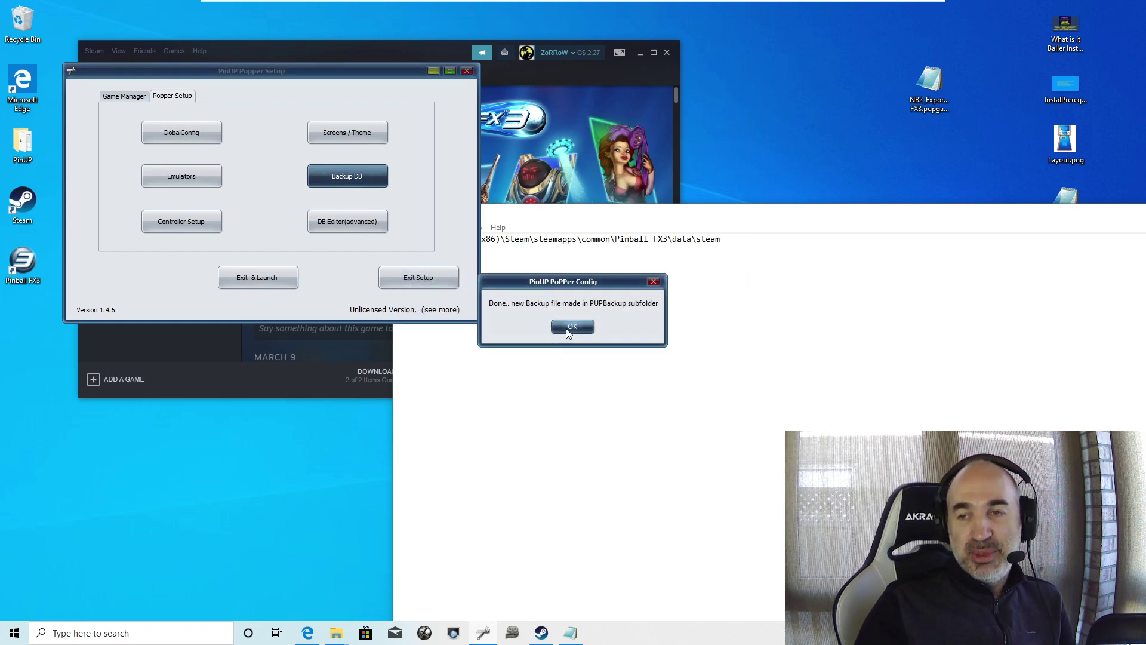
{"action": "left_click", "coordinate": [571, 327]}
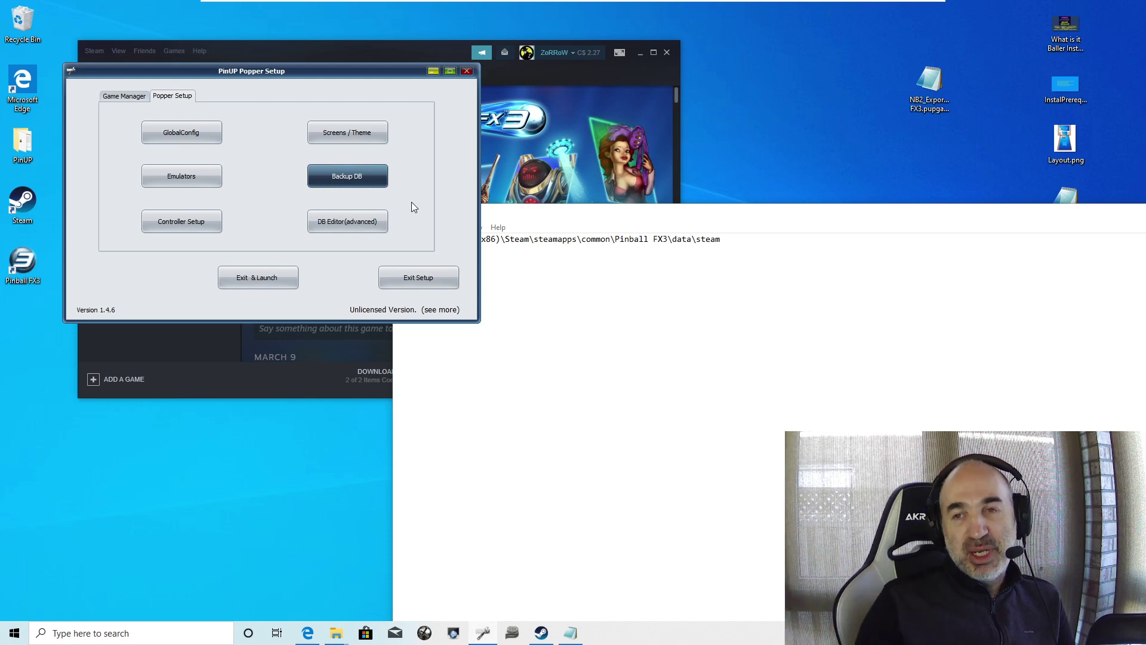
Reopen Games Manager and filter the list of all games to the Pinball FX3 emulator.
{"action": "left_click", "coordinate": [123, 96]}
{"action": "left_click", "coordinate": [265, 135]}
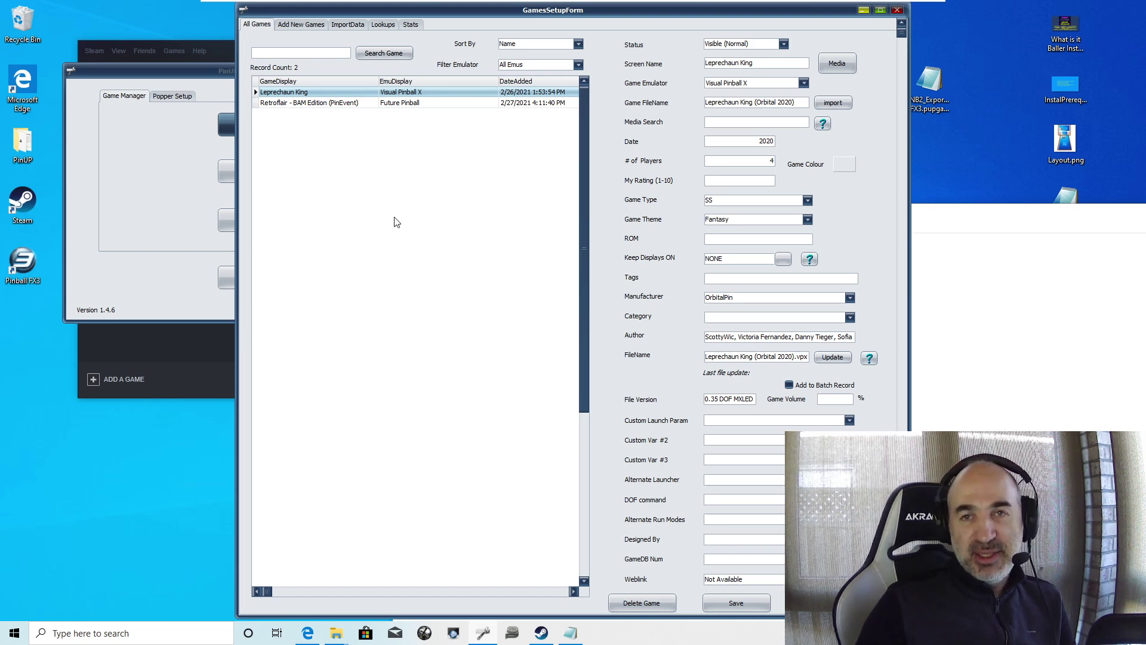
{"action": "left_click", "coordinate": [578, 65]}
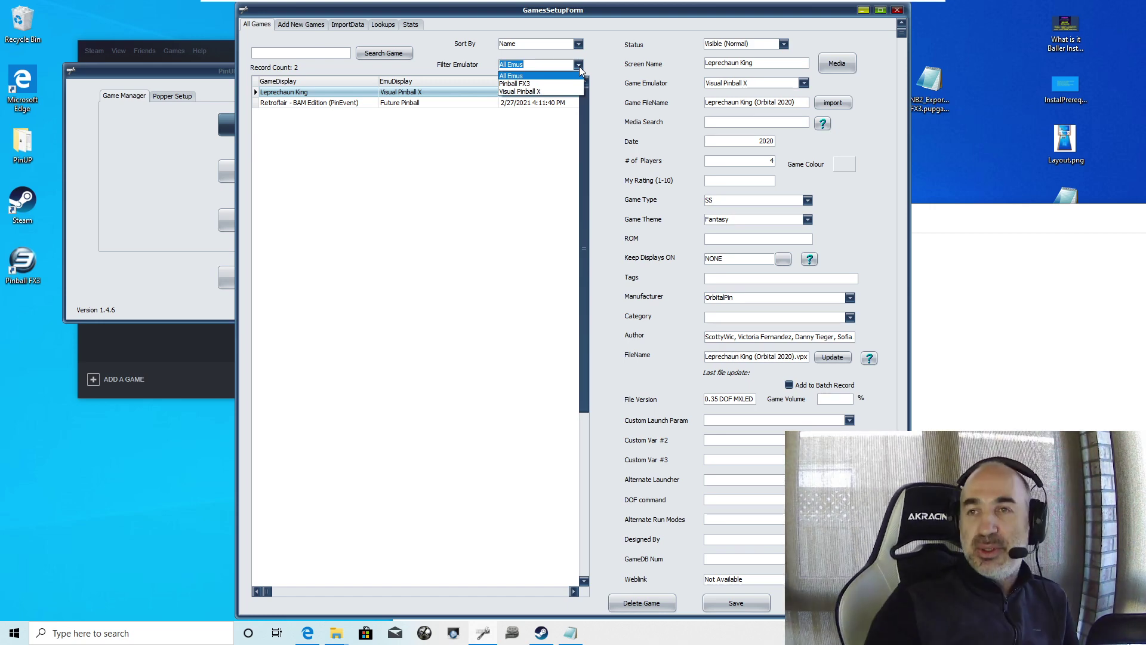
{"action": "left_click", "coordinate": [525, 84]}
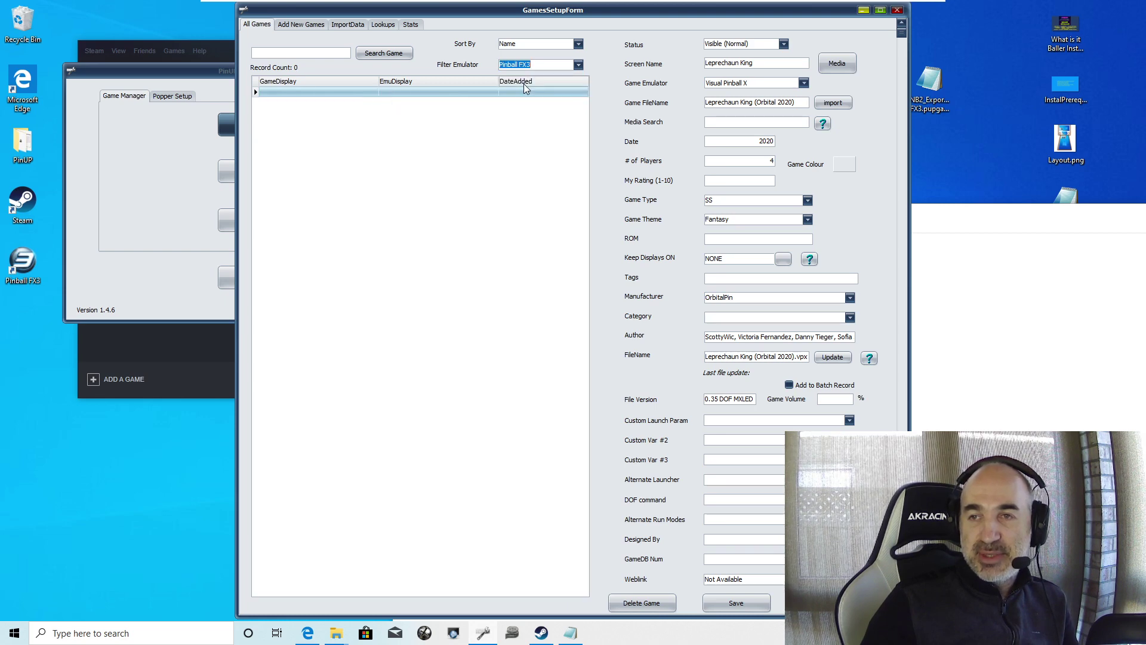
{"action": "left_click", "coordinate": [421, 223]}
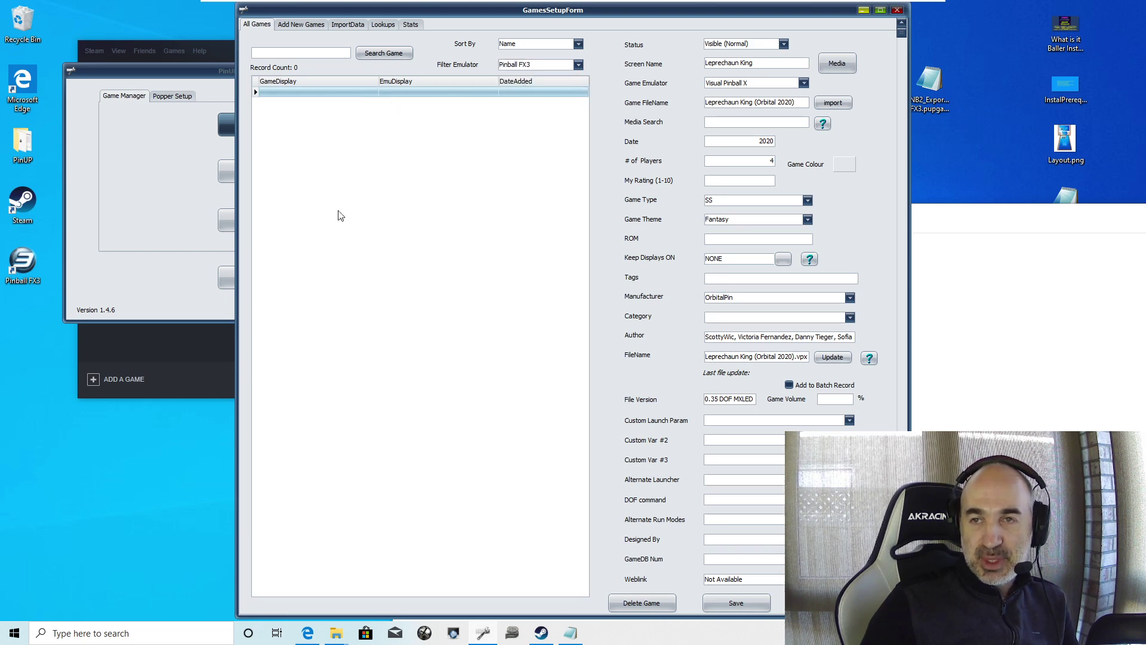
Import the new games from NB2_Export_Pinball FX3.pupgames on the Desktop into the Pinball FX3 emulator.
{"action": "right_click", "coordinate": [392, 258]}
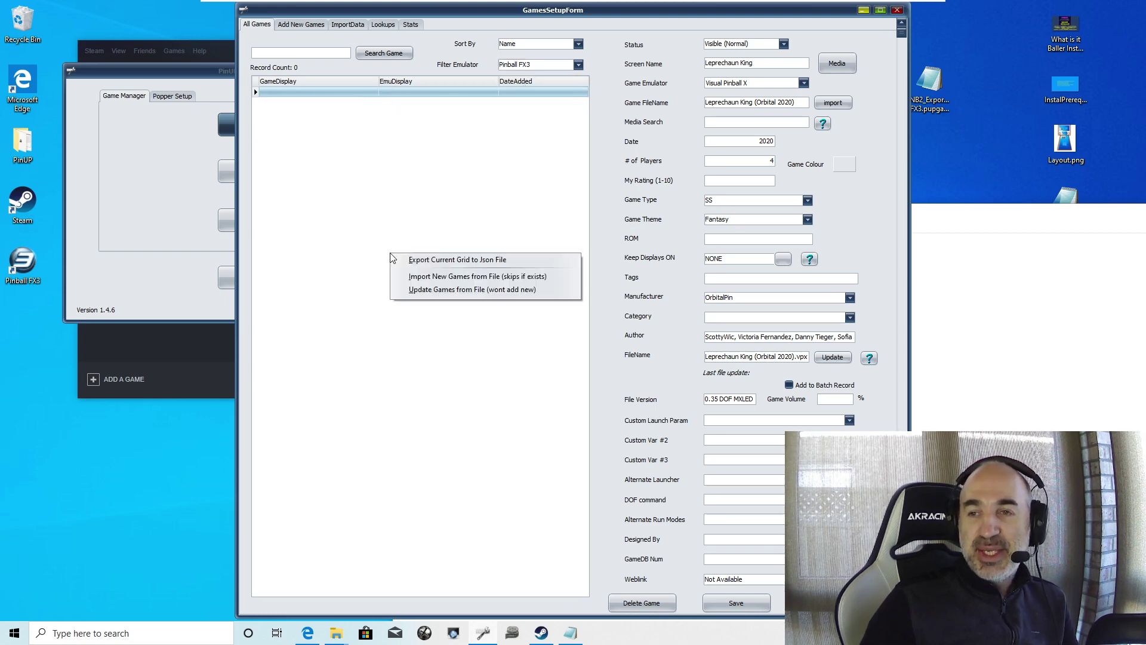
{"action": "left_click", "coordinate": [470, 279]}
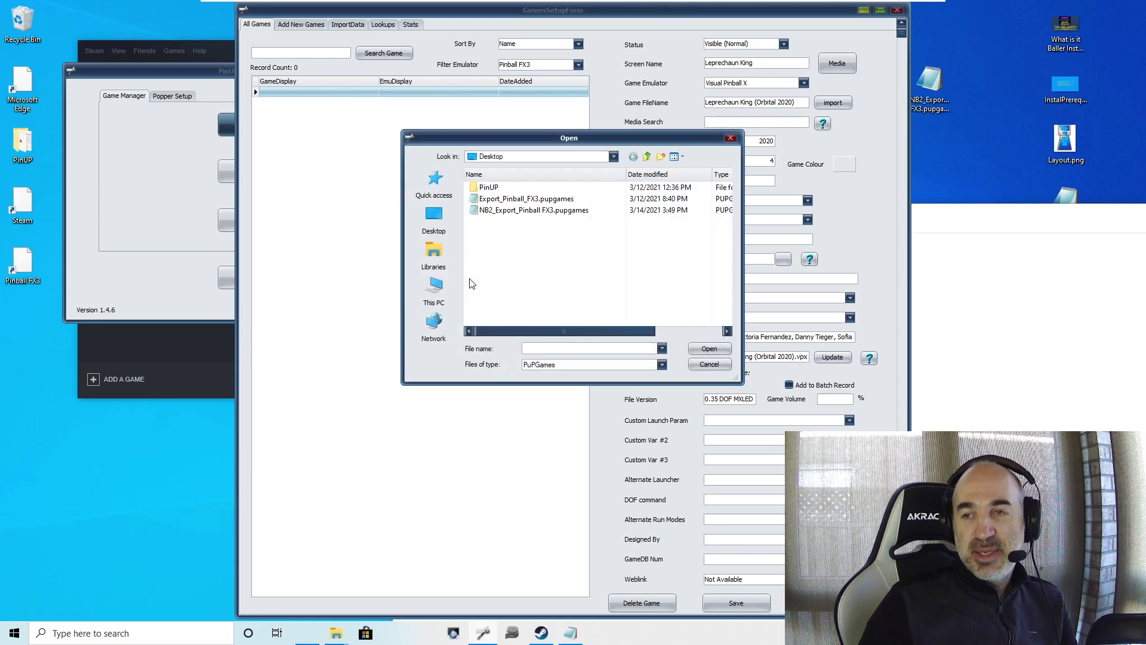
{"action": "left_click", "coordinate": [511, 214]}
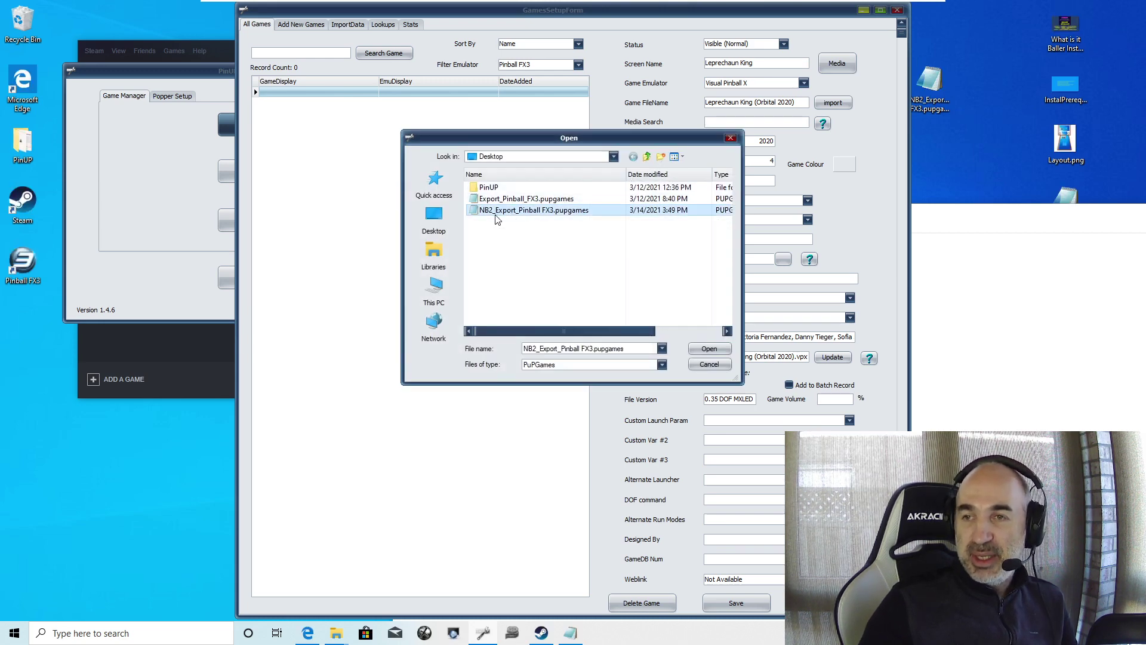
{"action": "left_click", "coordinate": [710, 348]}
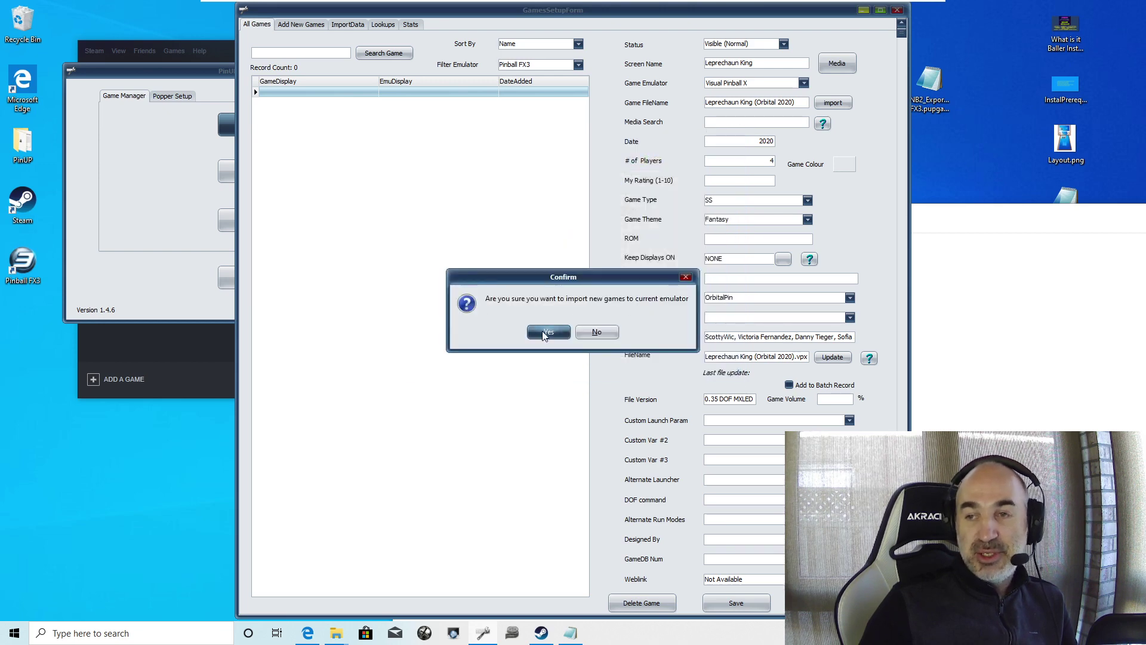
{"action": "left_click", "coordinate": [542, 331]}
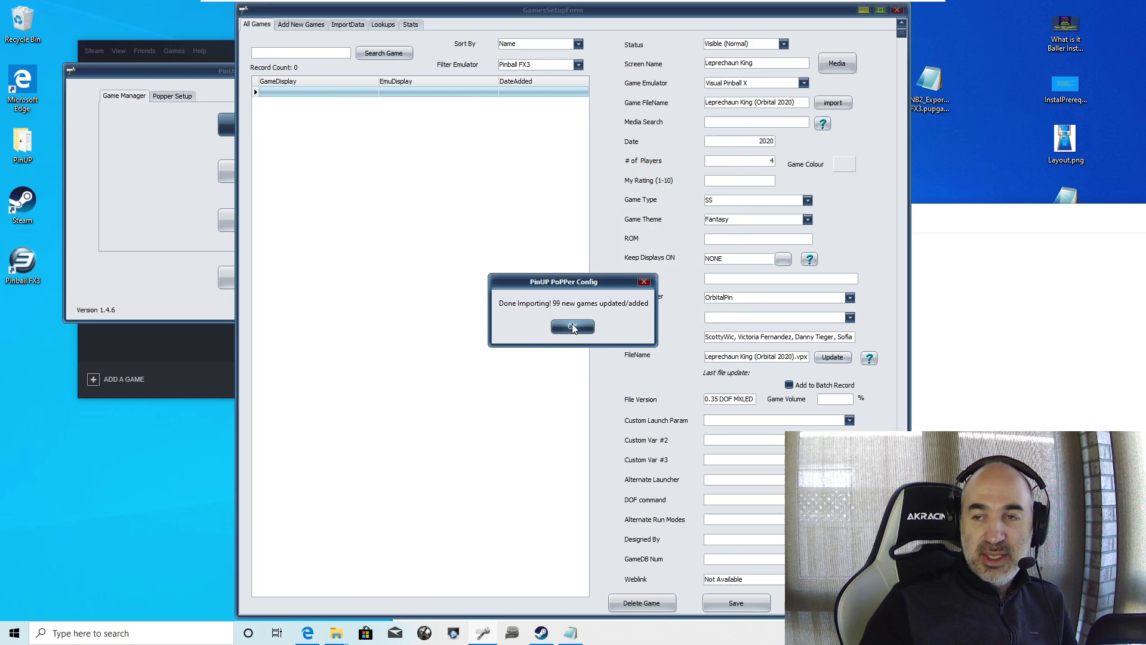
{"action": "left_click", "coordinate": [571, 326]}
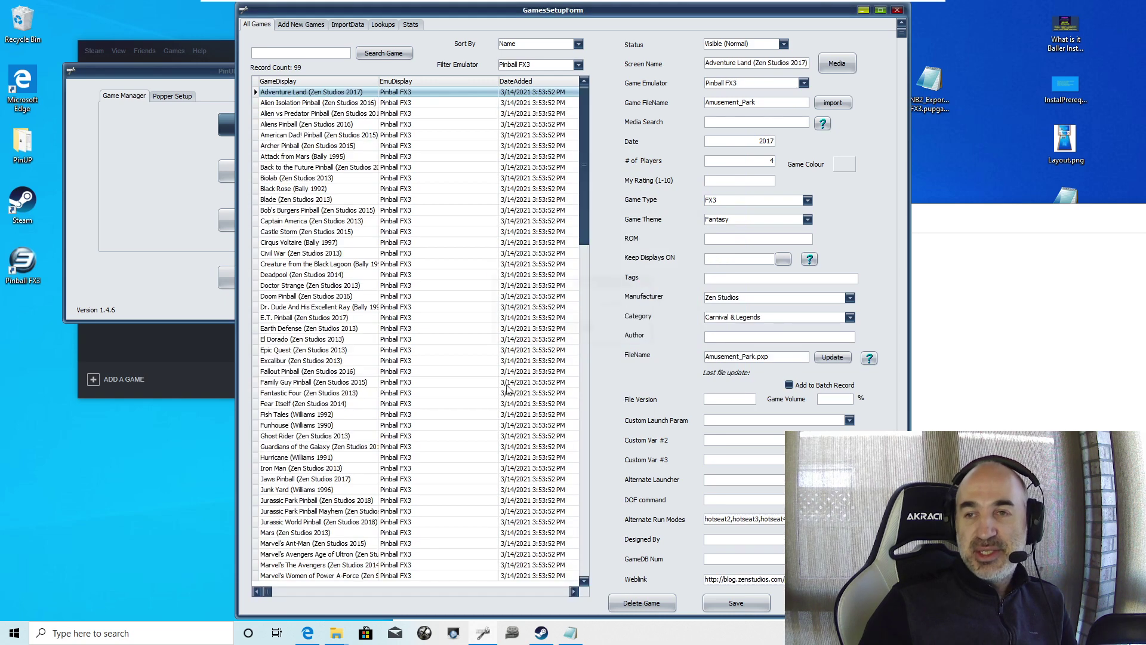
Examine the imported details of several Pinball FX3 tables, such as year, theme, tags, manufacturer and category.
{"action": "left_click", "coordinate": [349, 253]}
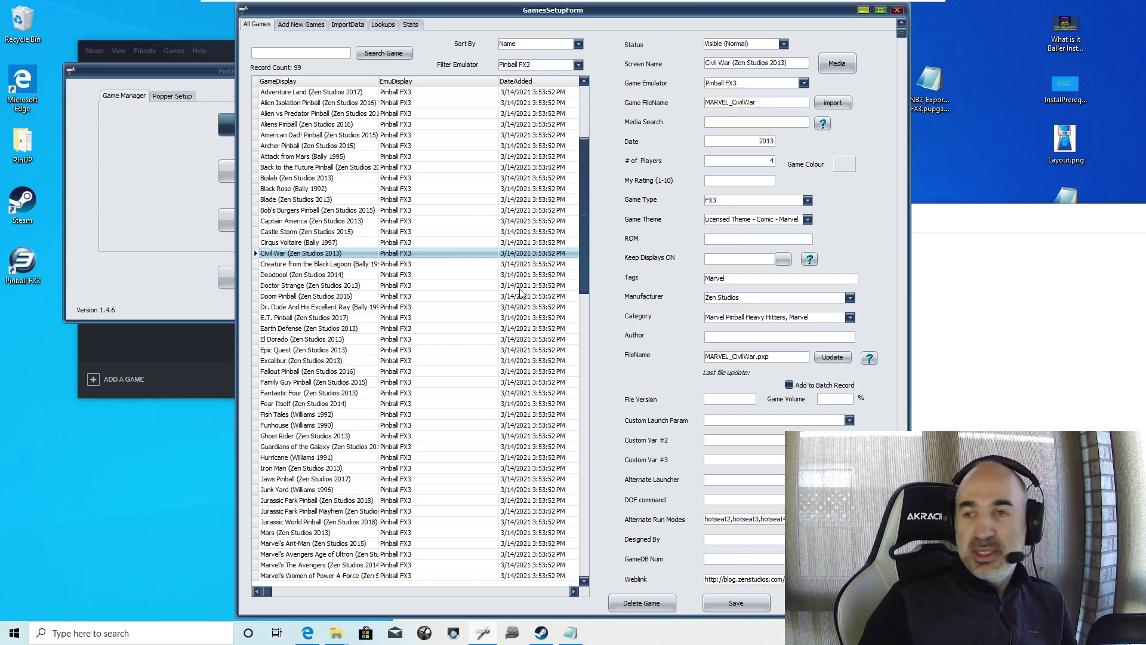
{"action": "left_click_drag", "start_coordinate": [572, 15], "coordinate": [374, 14]}
{"action": "left_click", "coordinate": [174, 360]}
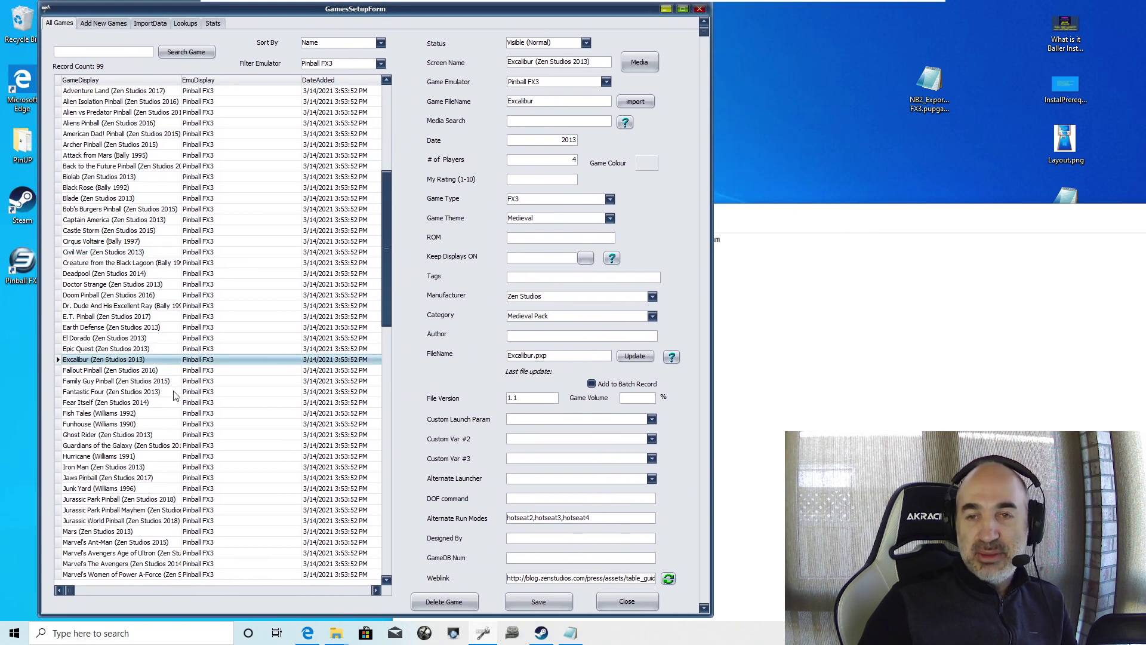
{"action": "left_click", "coordinate": [175, 392]}
{"action": "left_click", "coordinate": [182, 284]}
{"action": "left_click", "coordinate": [170, 166]}
{"action": "left_click", "coordinate": [165, 124]}
{"action": "left_click", "coordinate": [171, 210]}
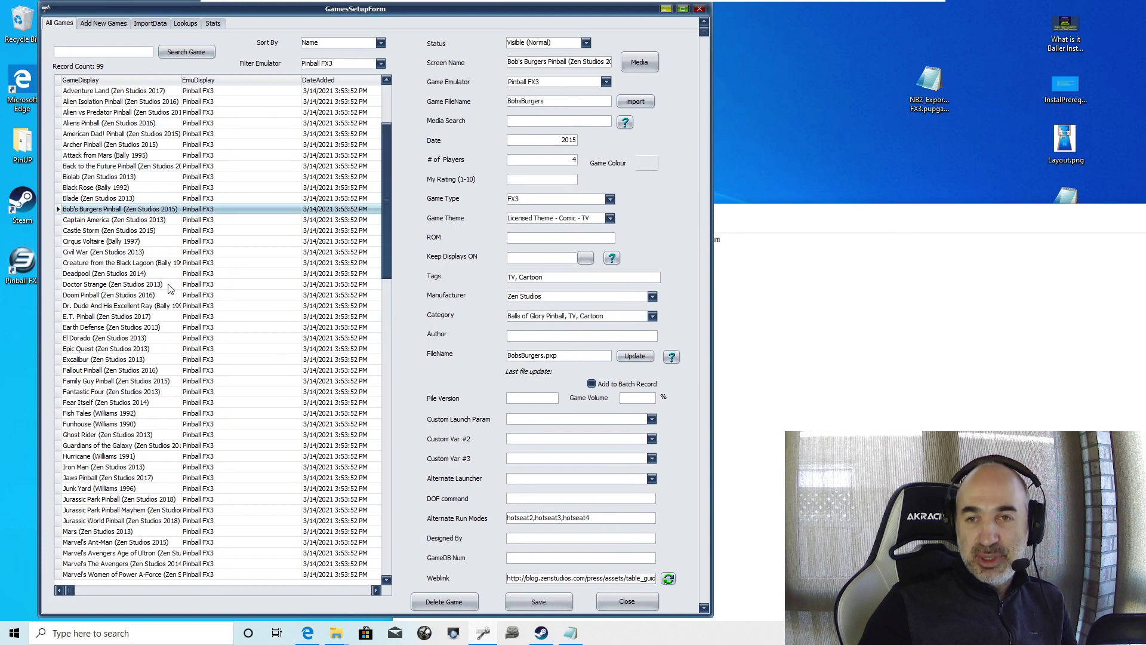
{"action": "left_click", "coordinate": [168, 285]}
{"action": "left_click", "coordinate": [169, 370]}
{"action": "left_click", "coordinate": [166, 413]}
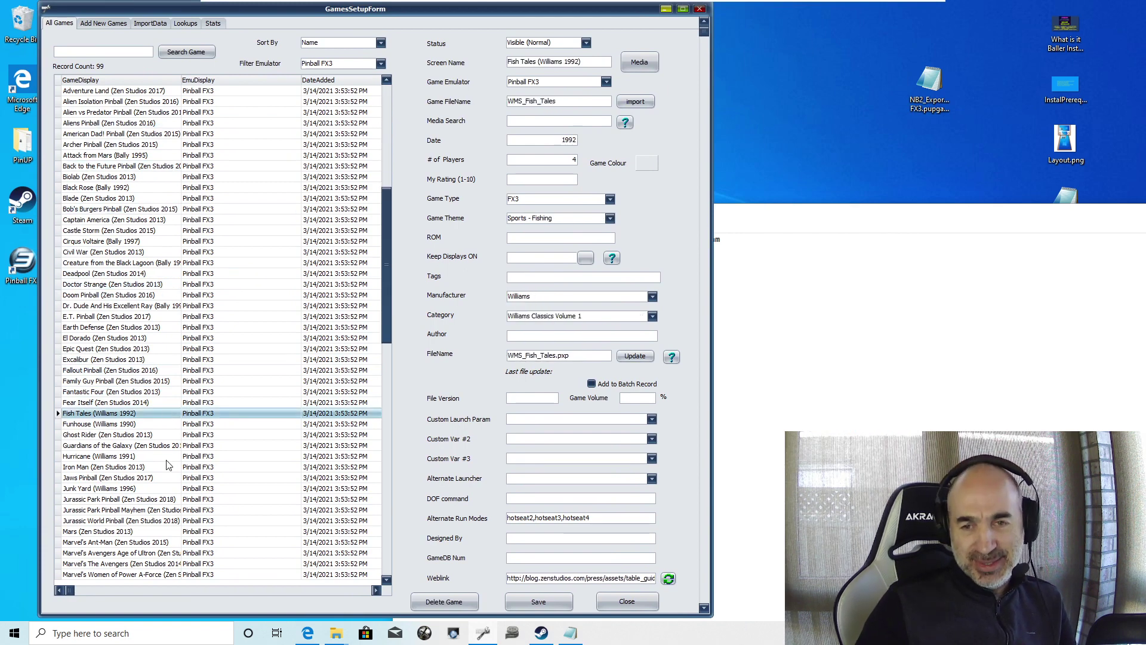
{"action": "left_click", "coordinate": [166, 457]}
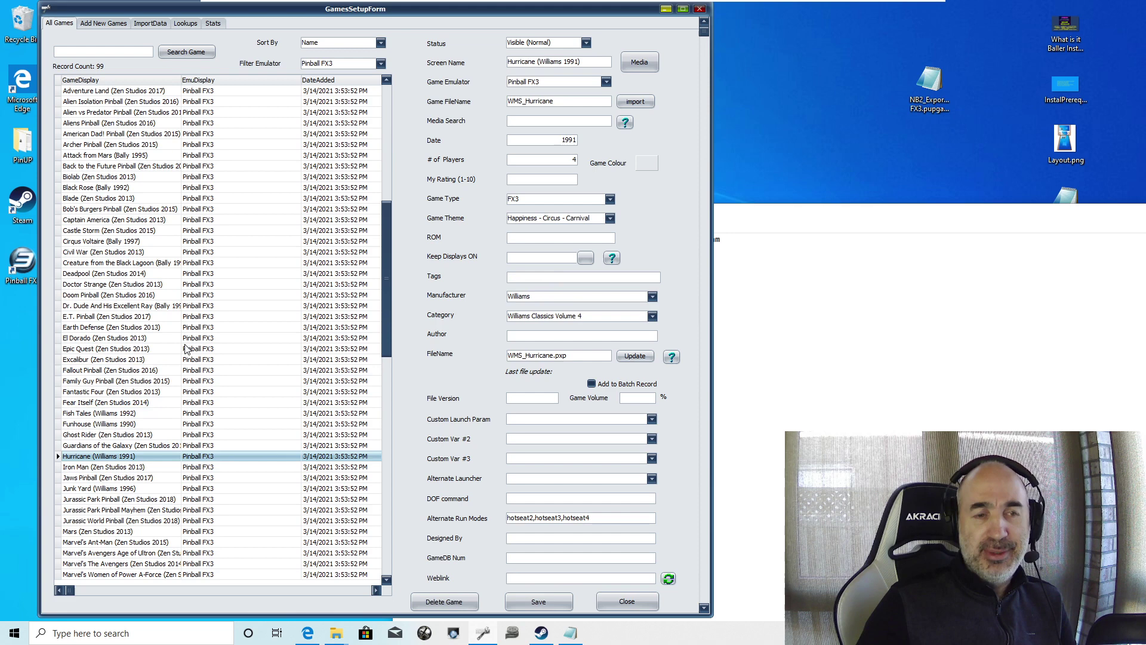
{"action": "left_click", "coordinate": [169, 277]}
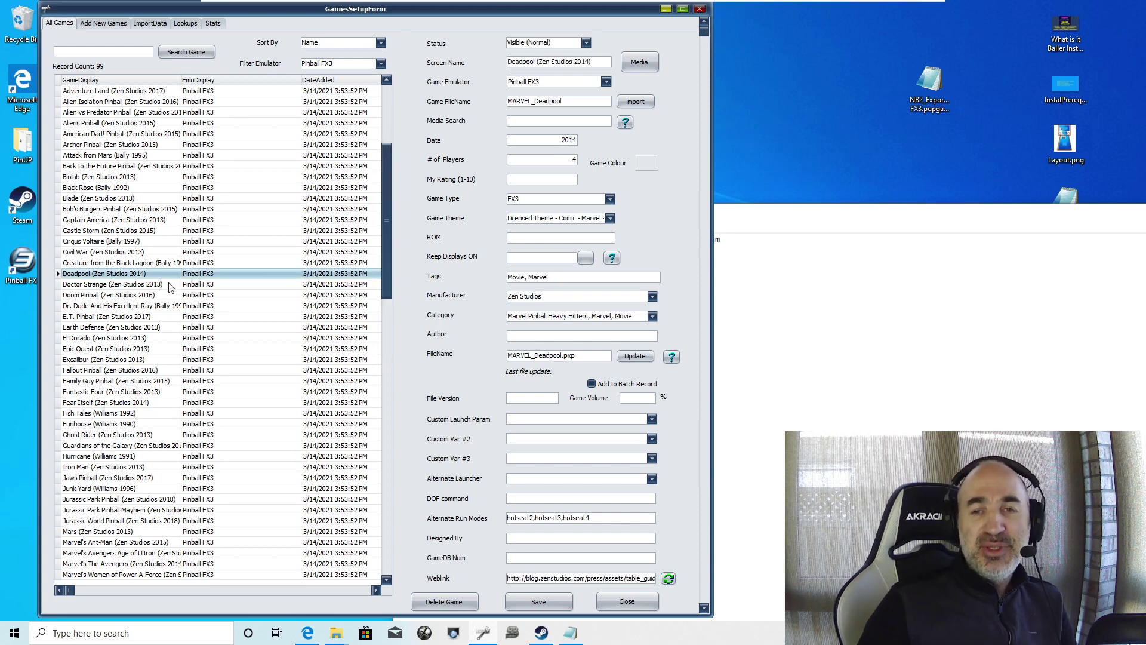
{"action": "left_click", "coordinate": [169, 296]}
Set the status of the Deadpool (Zen Studios 2014) table to InActive (Disabled).
{"action": "left_click", "coordinate": [172, 273]}
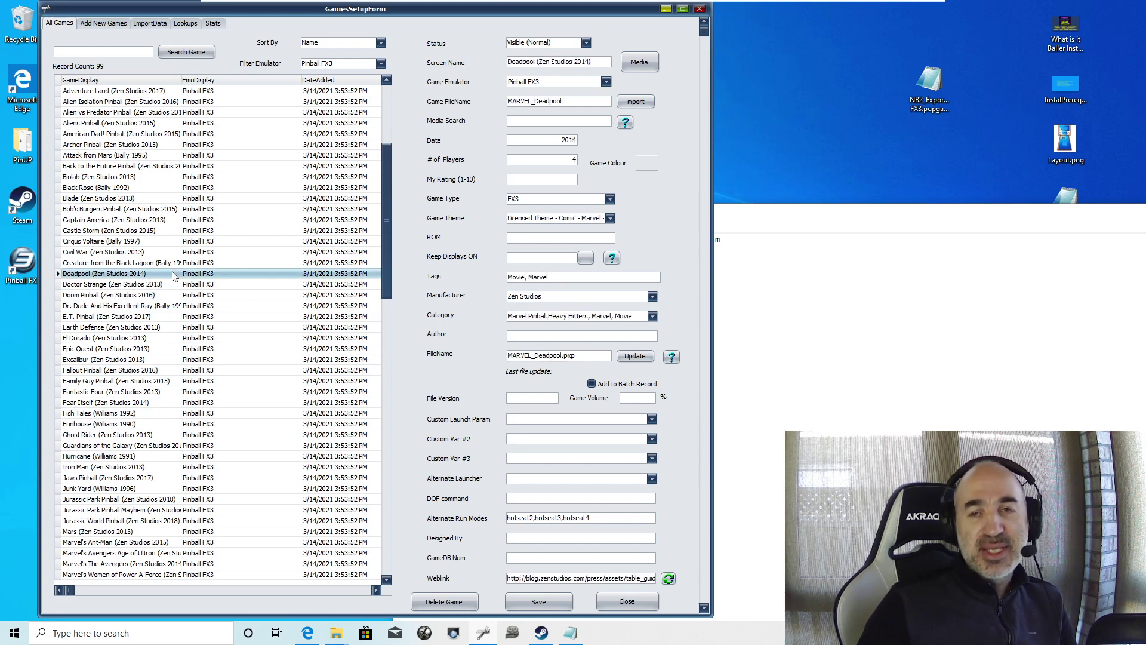
{"action": "left_click", "coordinate": [586, 43]}
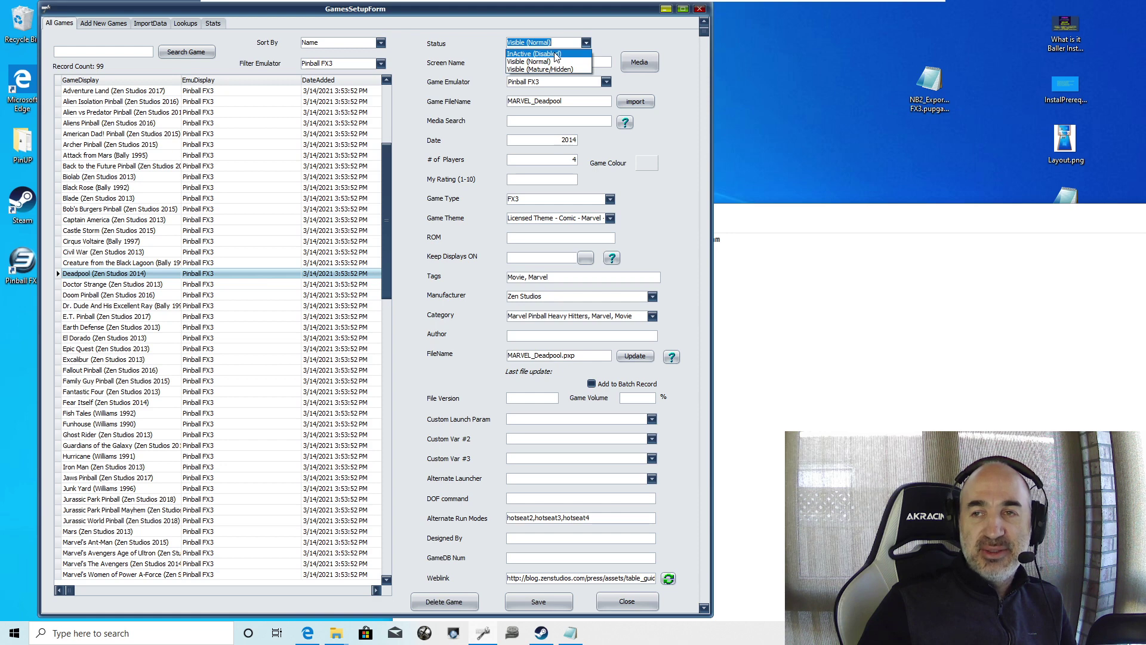
{"action": "left_click", "coordinate": [555, 54]}
{"action": "left_click", "coordinate": [220, 231]}
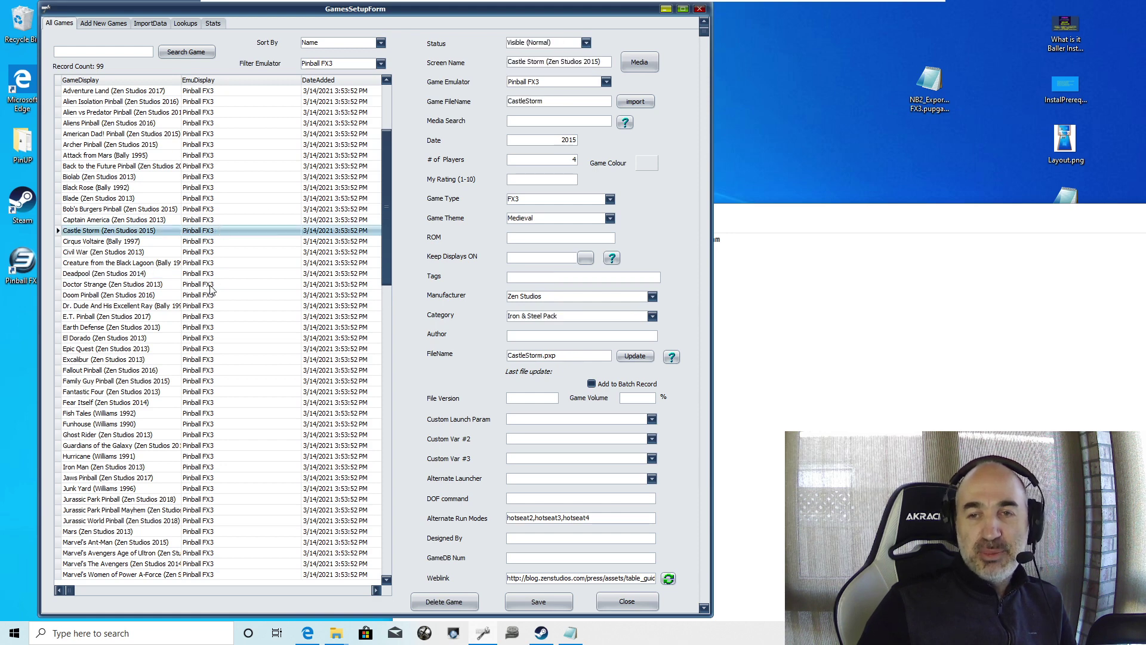
Set the status of the Deadpool (Zen Studios 2014) table back to Visible (Normal).
{"action": "left_click", "coordinate": [209, 274]}
{"action": "left_click", "coordinate": [586, 43]}
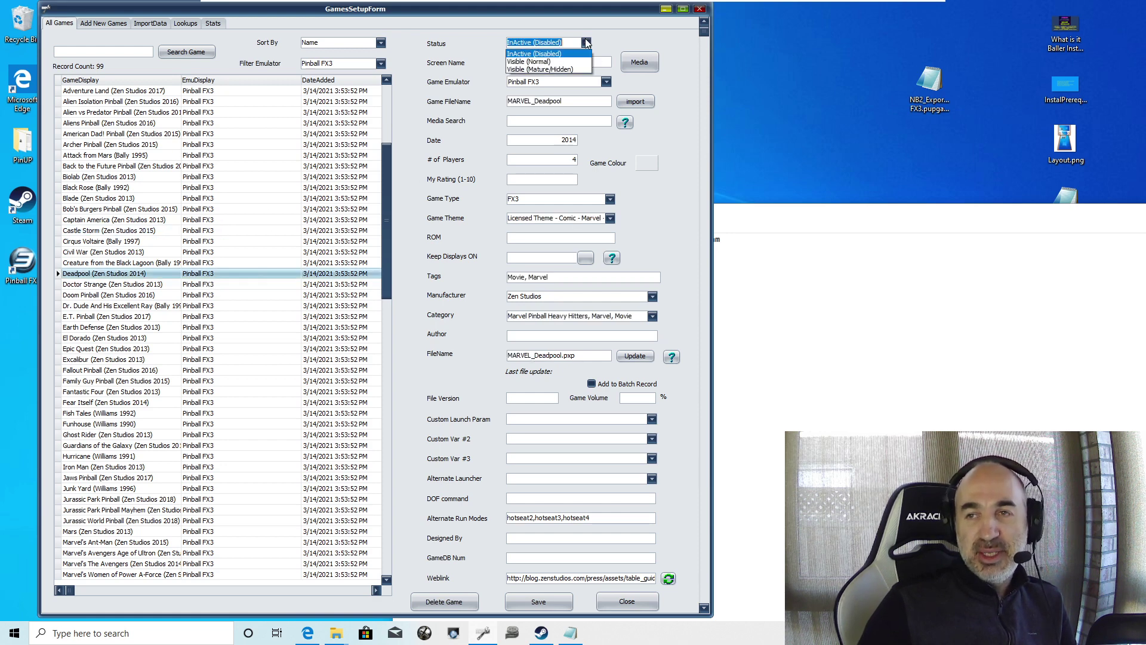
{"action": "left_click", "coordinate": [545, 64]}
{"action": "left_click", "coordinate": [202, 251]}
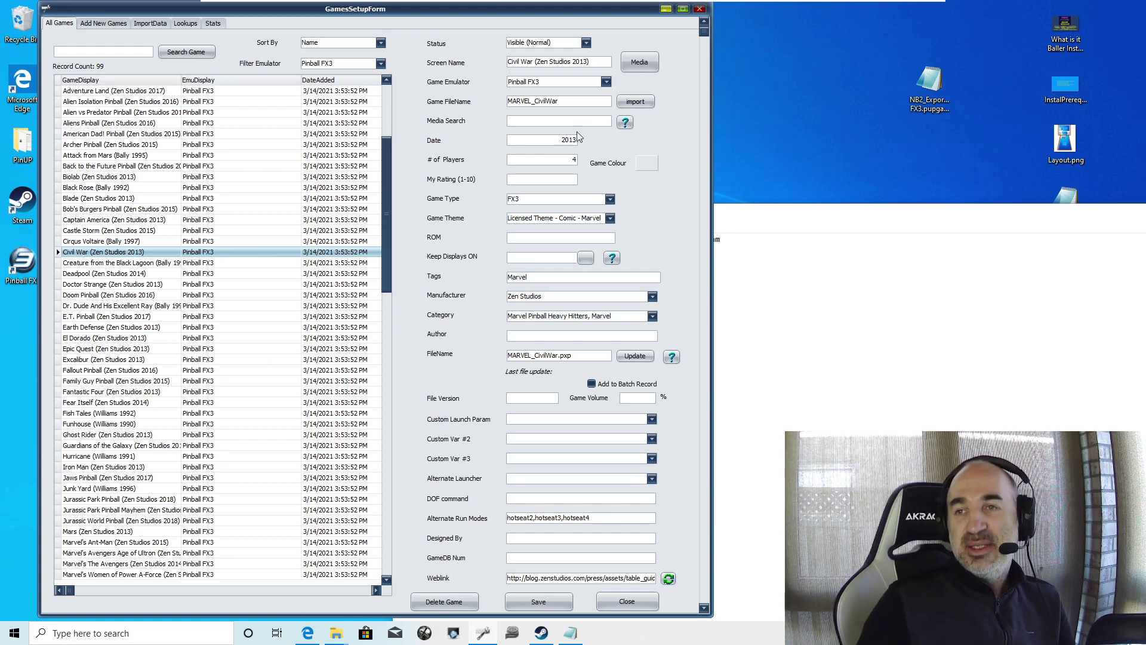
Close Games Manager, review the active games of the Pinball FX3 playlist in PlayList Config, and close it again.
{"action": "left_click", "coordinate": [612, 602]}
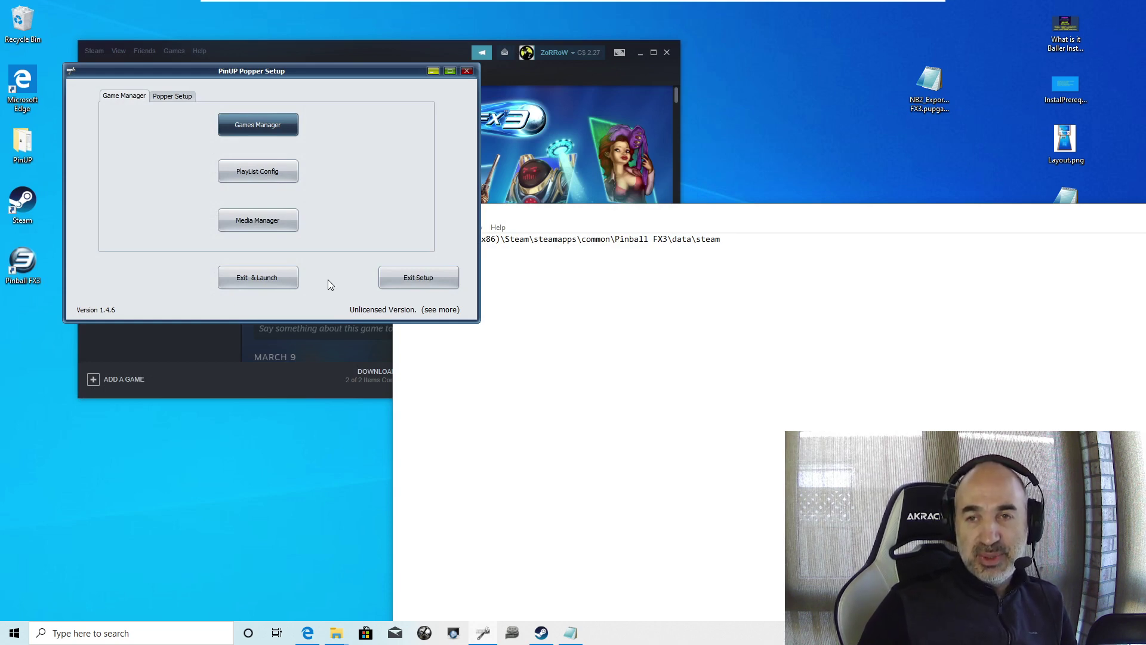
{"action": "left_click", "coordinate": [262, 171]}
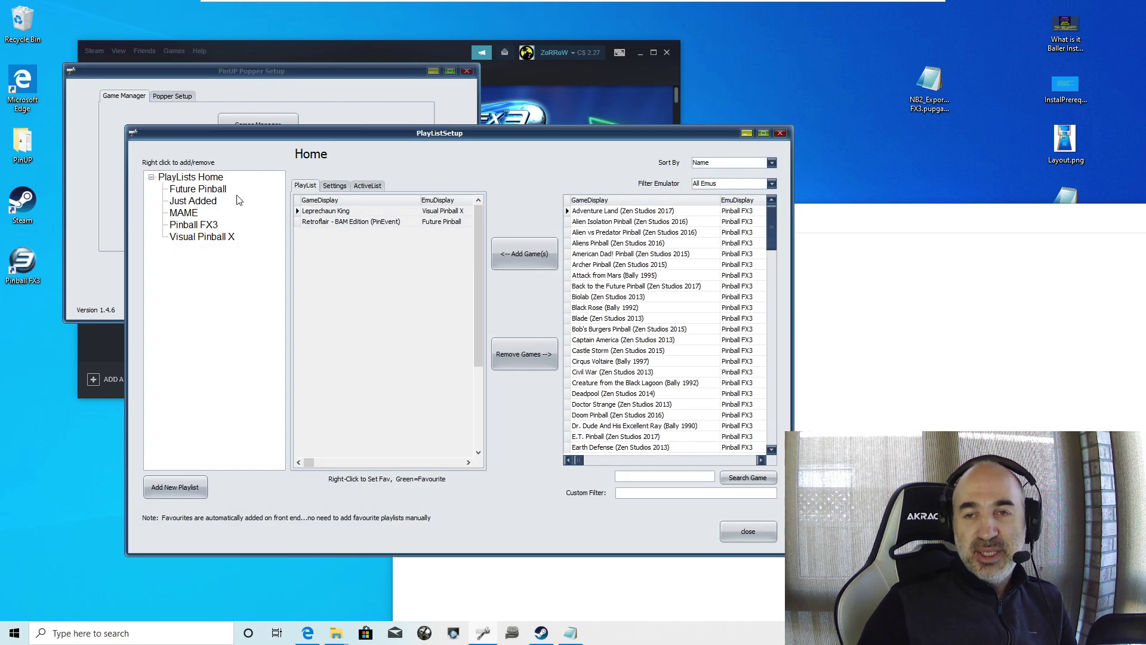
{"action": "left_click", "coordinate": [203, 227]}
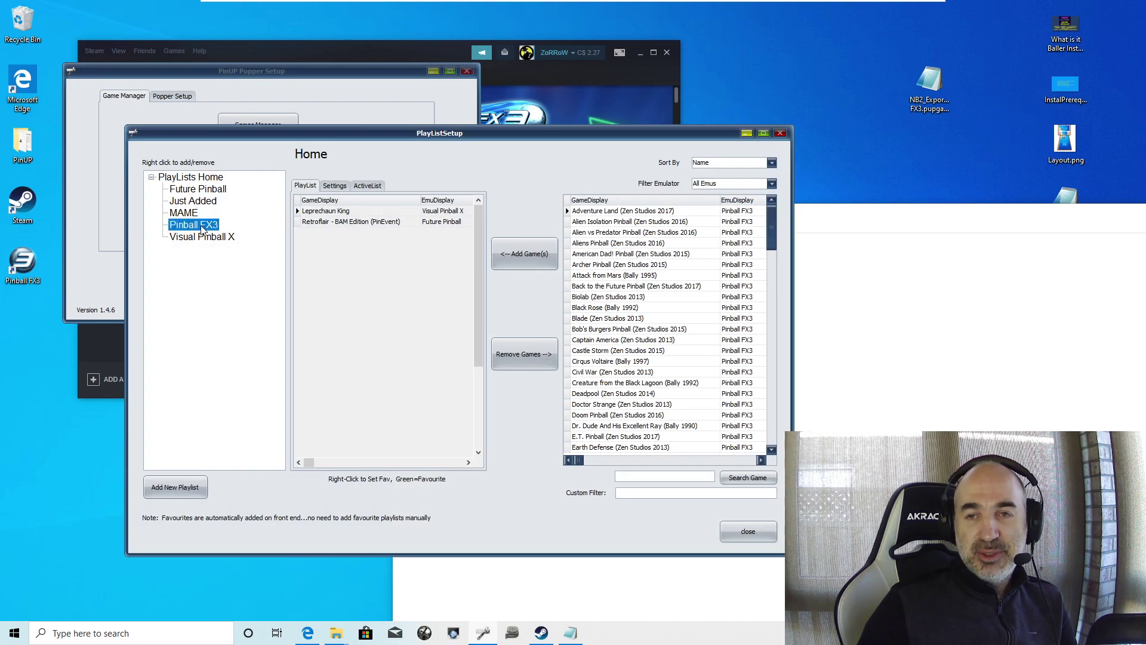
{"action": "left_click", "coordinate": [479, 424]}
{"action": "left_click", "coordinate": [478, 424]}
{"action": "left_click", "coordinate": [478, 235]}
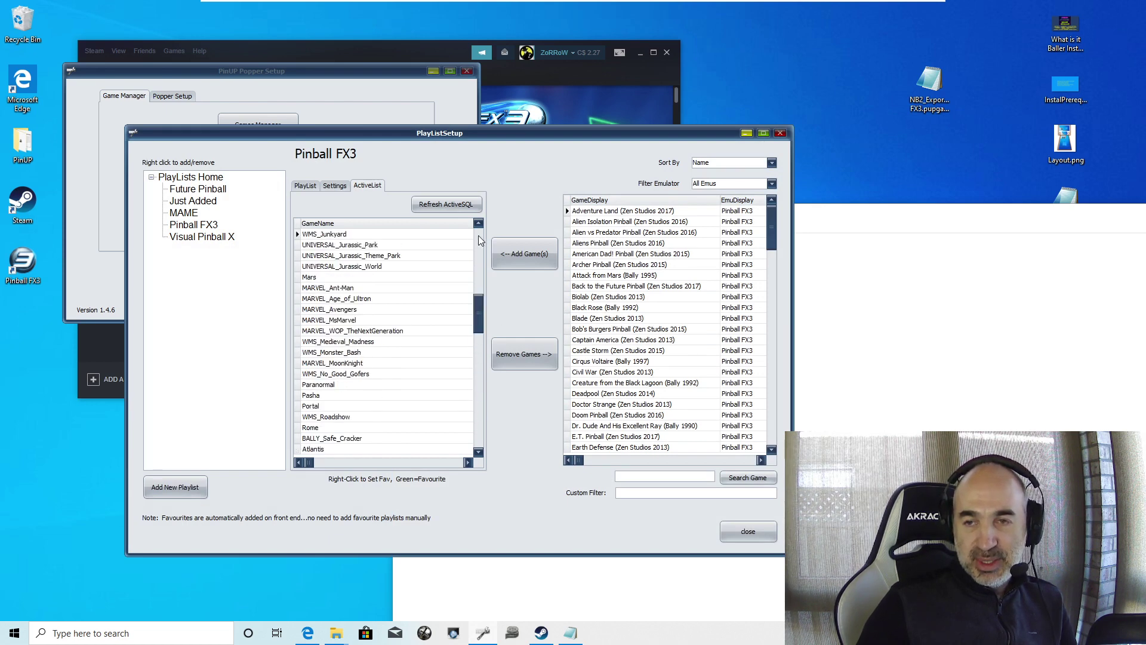
{"action": "left_click", "coordinate": [478, 235]}
{"action": "left_click", "coordinate": [748, 531]}
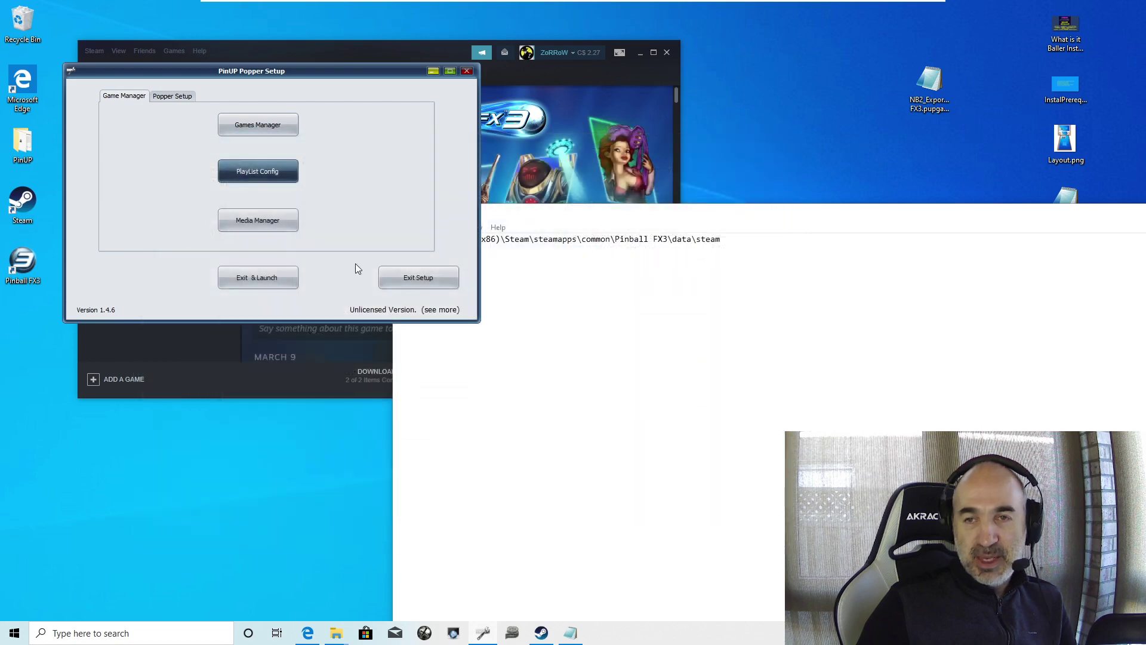
Open Media Manager, filter the games to the Pinball FX3 emulator and select Captain America (Zen Studios 2013).
{"action": "left_click", "coordinate": [271, 220]}
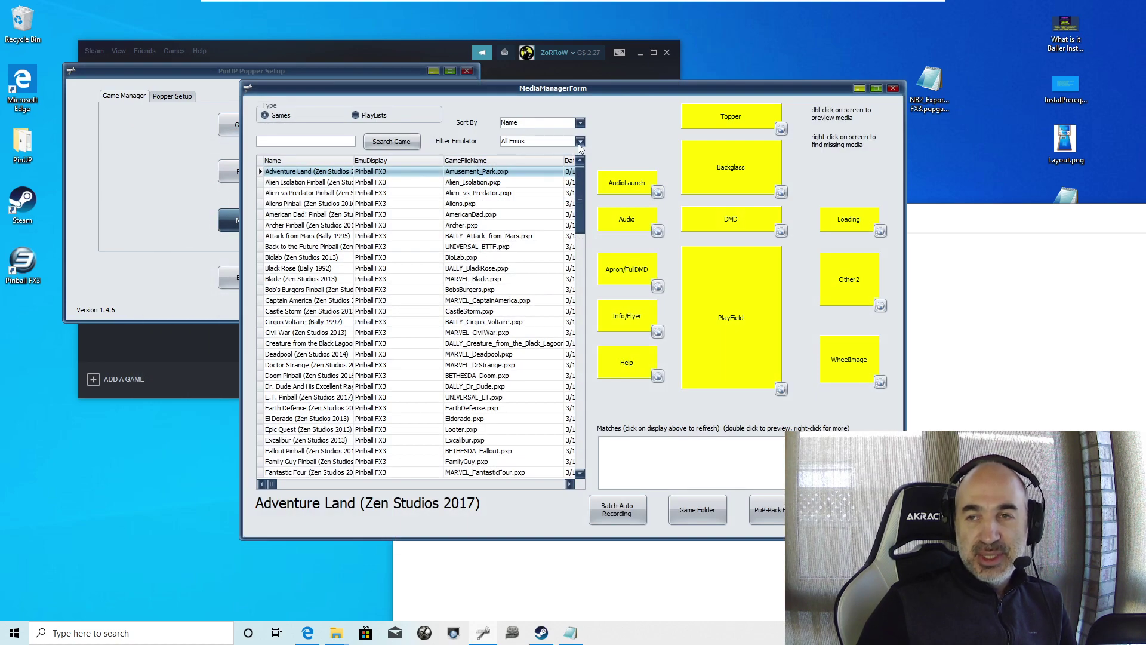
{"action": "left_click", "coordinate": [579, 143]}
{"action": "left_click", "coordinate": [519, 160]}
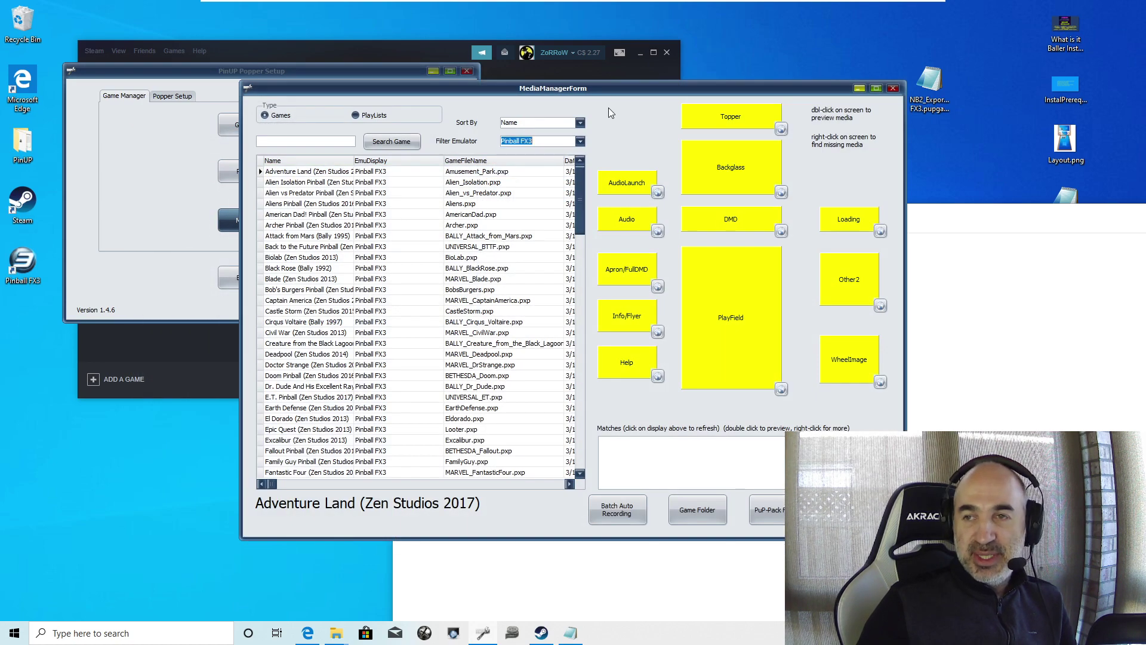
{"action": "left_click_drag", "start_coordinate": [613, 95], "coordinate": [386, 61]}
{"action": "left_click", "coordinate": [118, 267]}
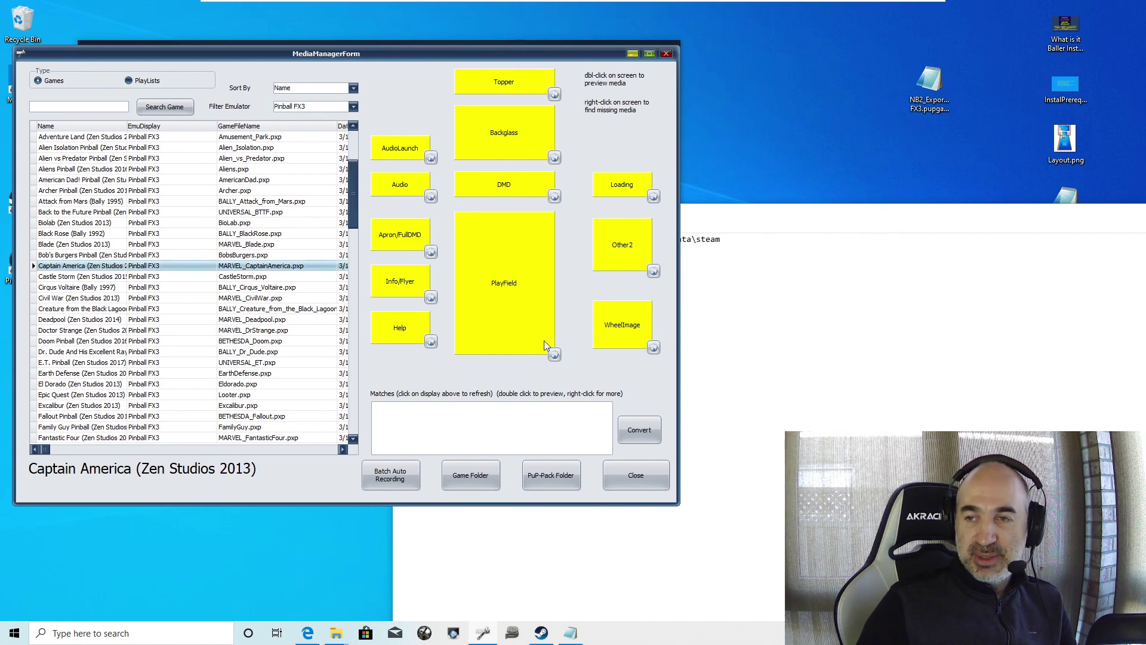
Preview the MARVEL_CivilWar.png wheel image from the web results without using it, and close Media Manager and the setup program.
{"action": "left_click", "coordinate": [654, 348]}
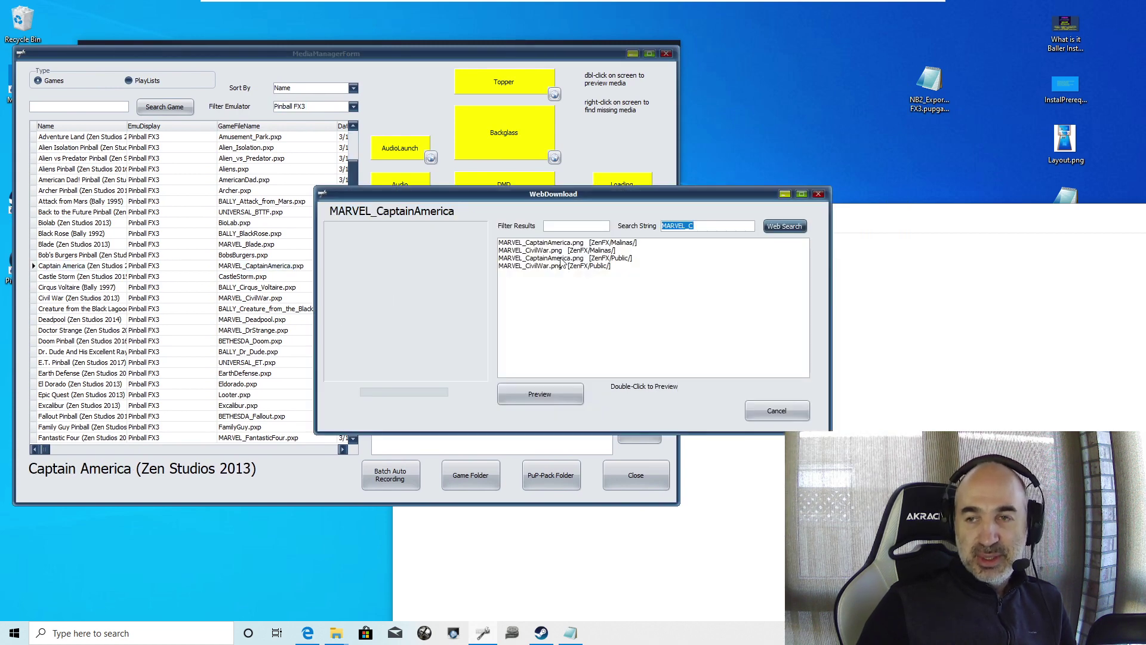
{"action": "left_click", "coordinate": [560, 250]}
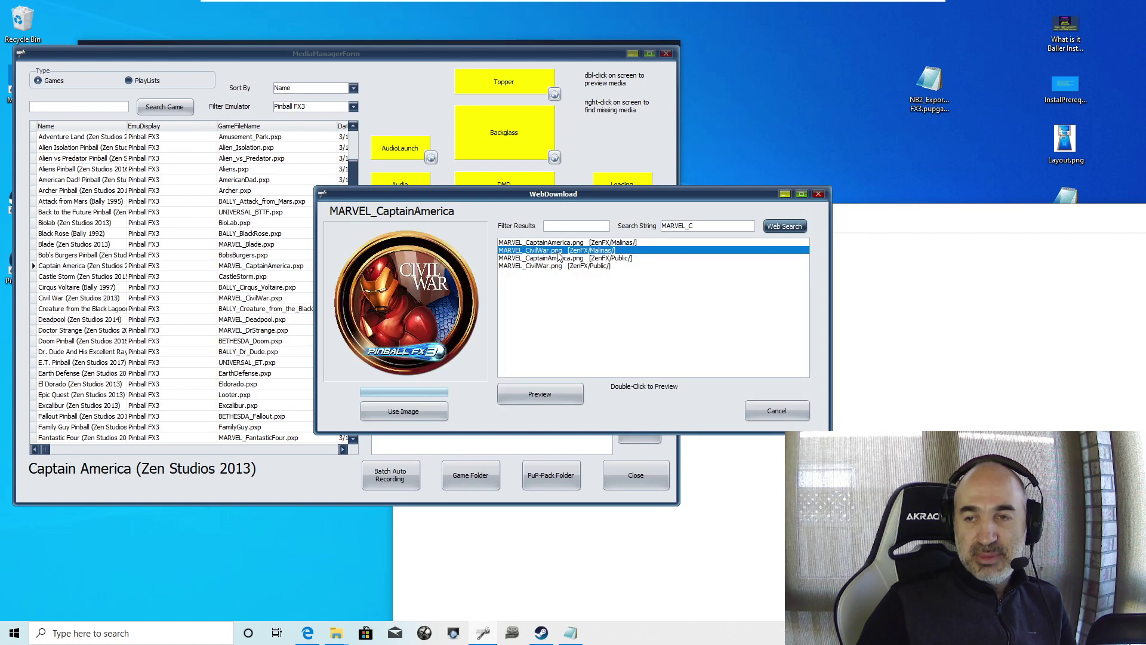
{"action": "left_click", "coordinate": [776, 411]}
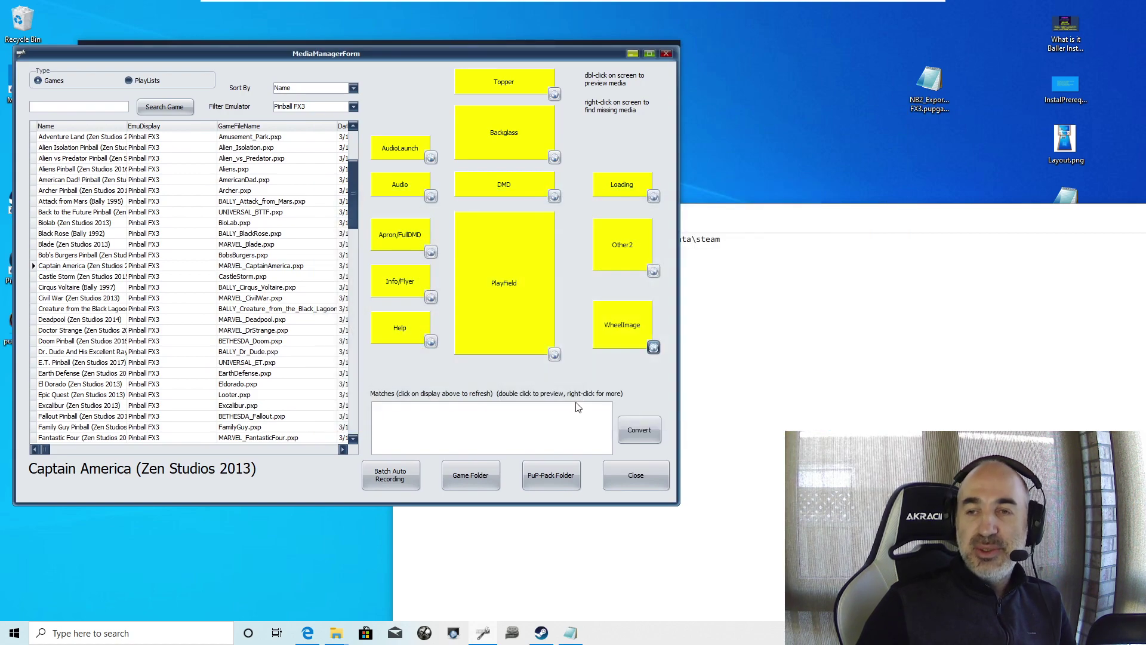
{"action": "left_click", "coordinate": [628, 479]}
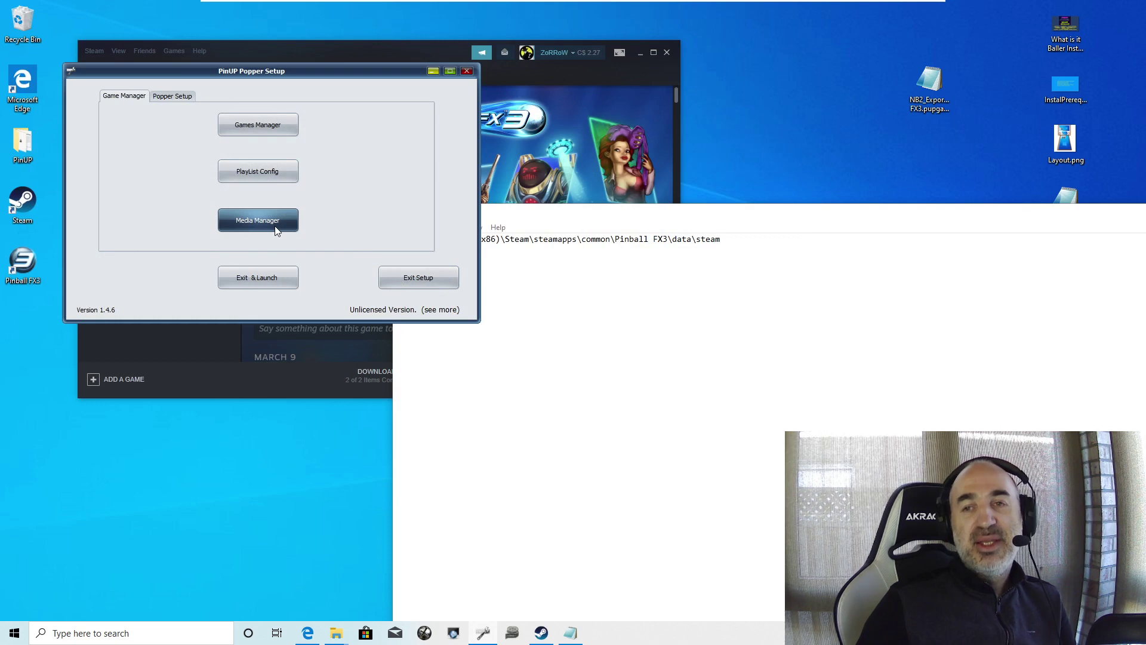
{"action": "left_click", "coordinate": [409, 281]}
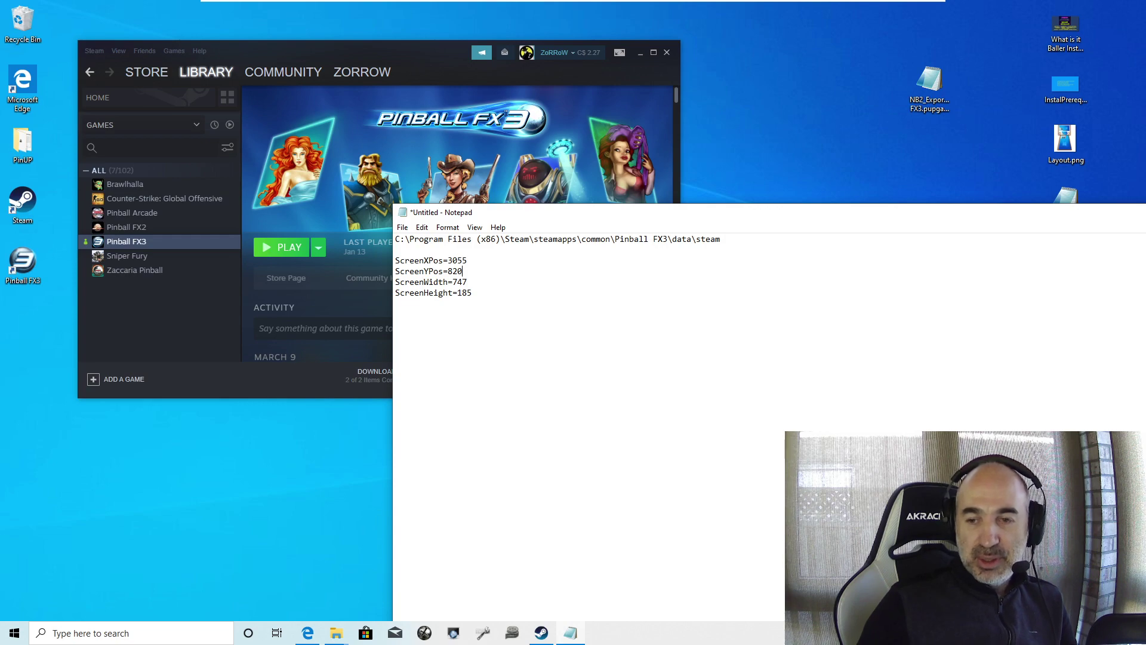
Switch to Edge and read the DMD LCD or real DMD setup section of the popper_fx3 wiki page.
{"action": "left_click", "coordinate": [308, 633]}
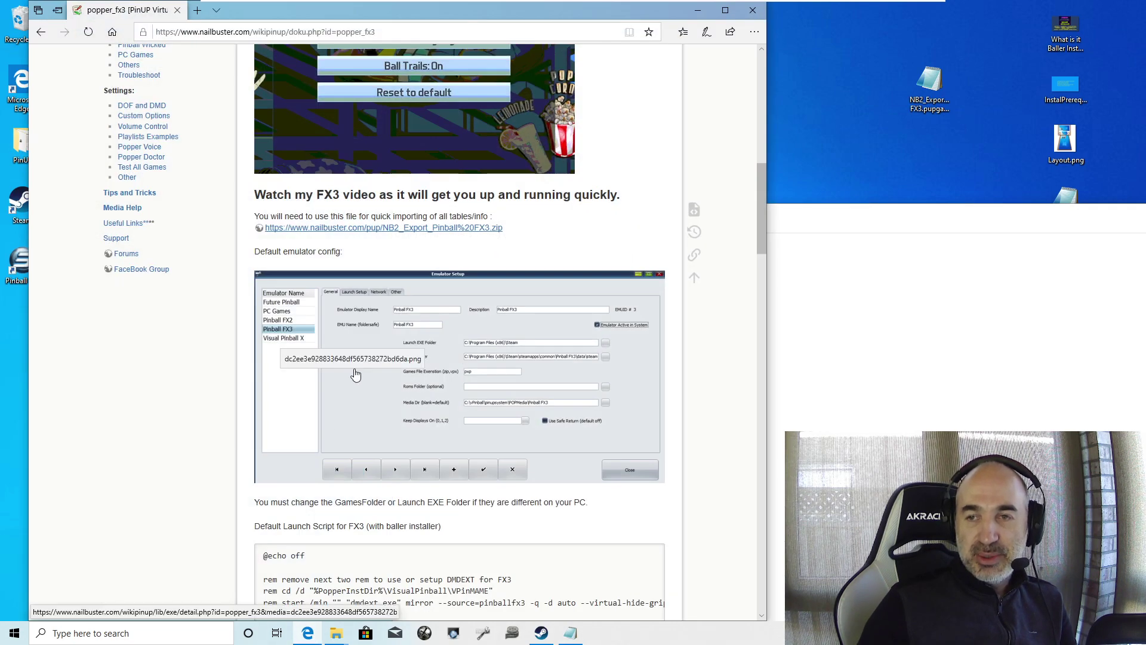
{"action": "scroll", "coordinate": [333, 363], "scroll_direction": "down", "scroll_amount": 1}
{"action": "scroll", "coordinate": [334, 364], "scroll_direction": "down", "scroll_amount": 9}
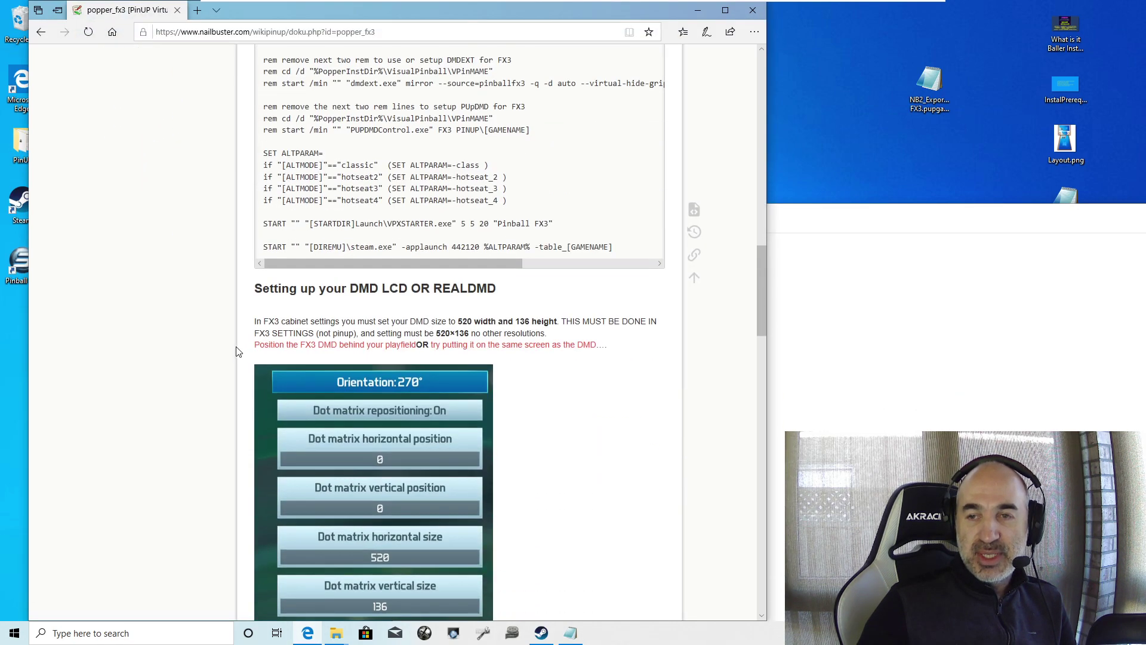
{"action": "scroll", "coordinate": [217, 350], "scroll_direction": "down", "scroll_amount": 1}
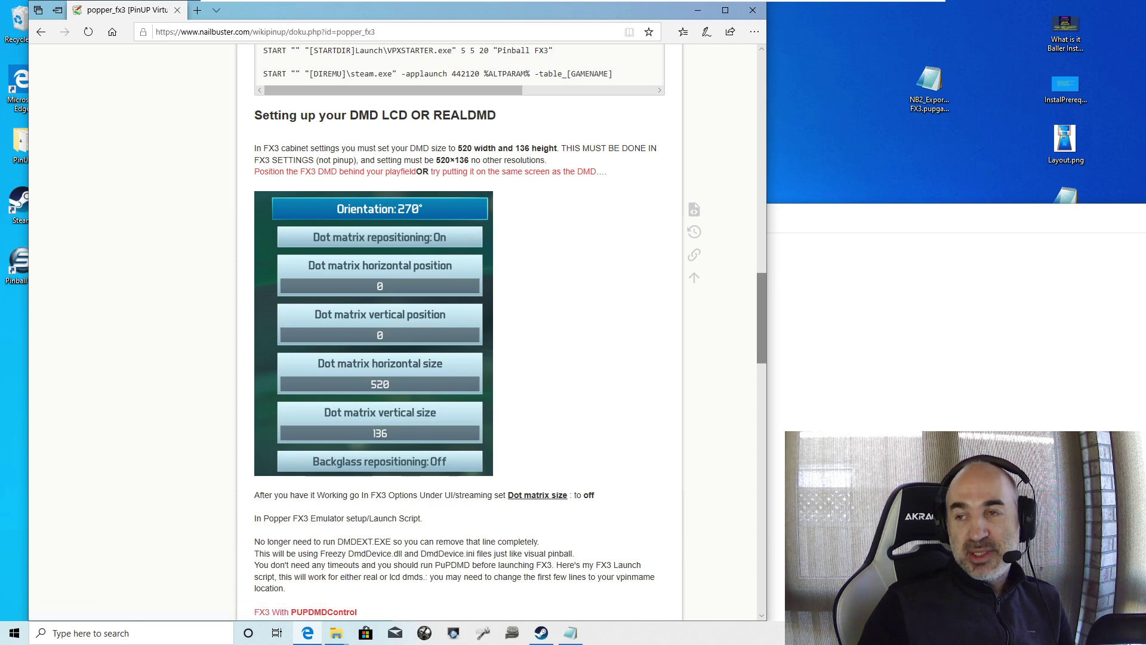
Compare the screen position and size lines noted in Notepad with the wiki's dot matrix settings.
{"action": "key", "text": "alt+Tab"}
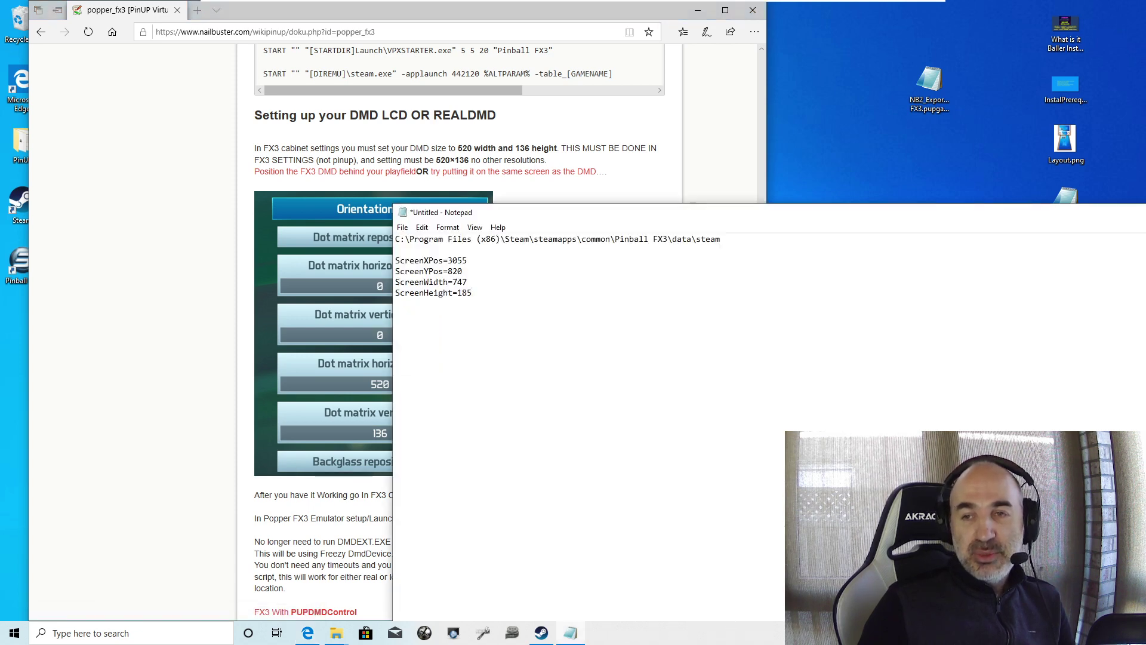
{"action": "key", "text": "Up"}
{"action": "key", "text": "Up"}
{"action": "key", "text": "Up"}
{"action": "key", "text": "shift+Home"}
{"action": "key", "text": "Down"}
{"action": "key", "text": "shift+Home"}
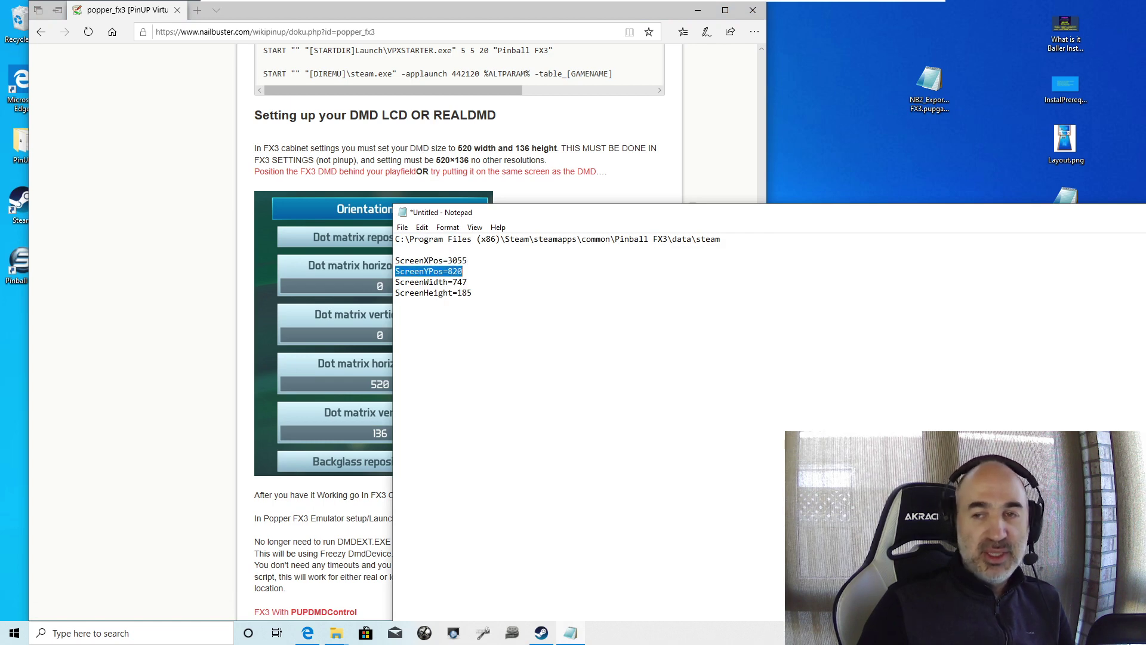
{"action": "key", "text": "Up"}
{"action": "key", "text": "shift+End"}
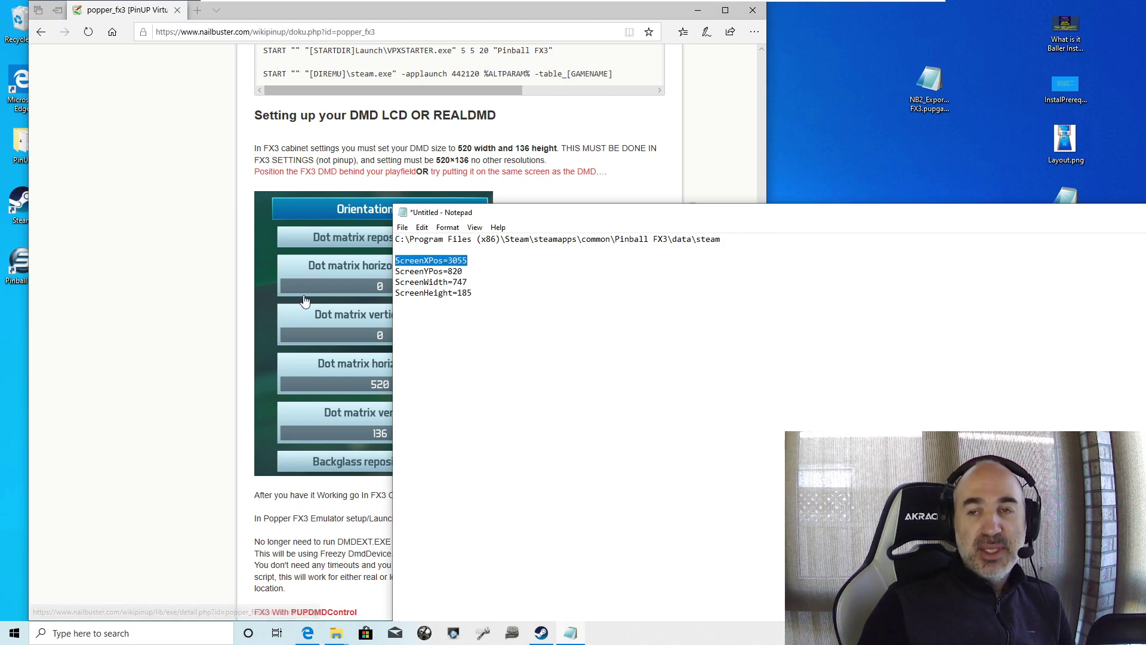
{"action": "left_click", "coordinate": [197, 307]}
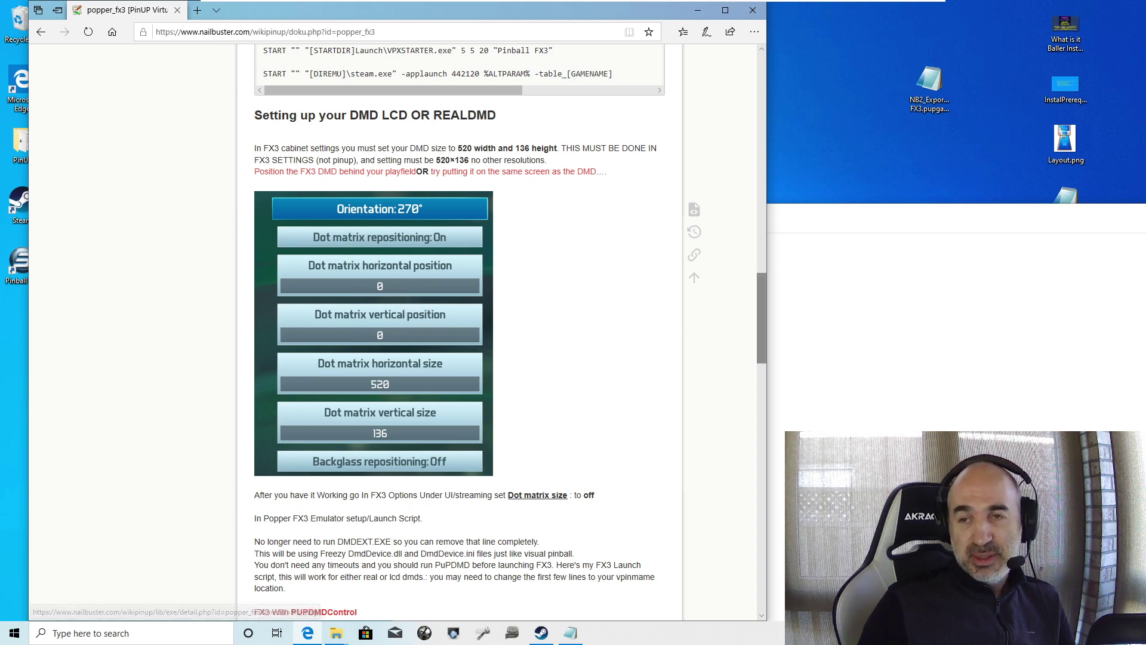
{"action": "key", "text": "alt+Tab"}
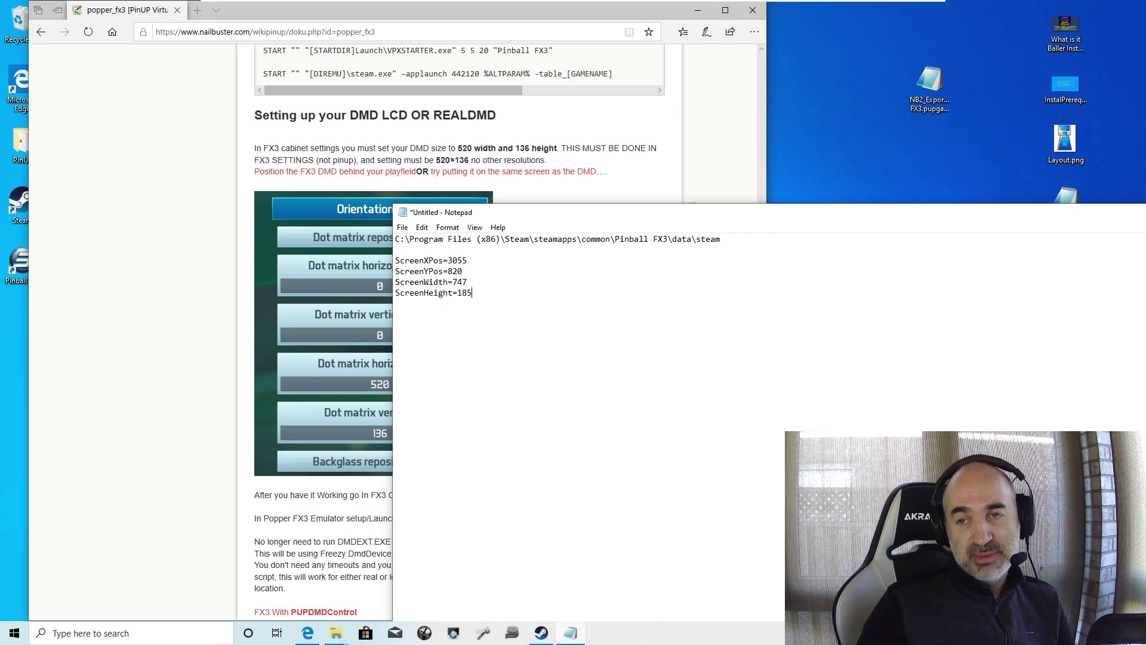
{"action": "left_click", "coordinate": [174, 293]}
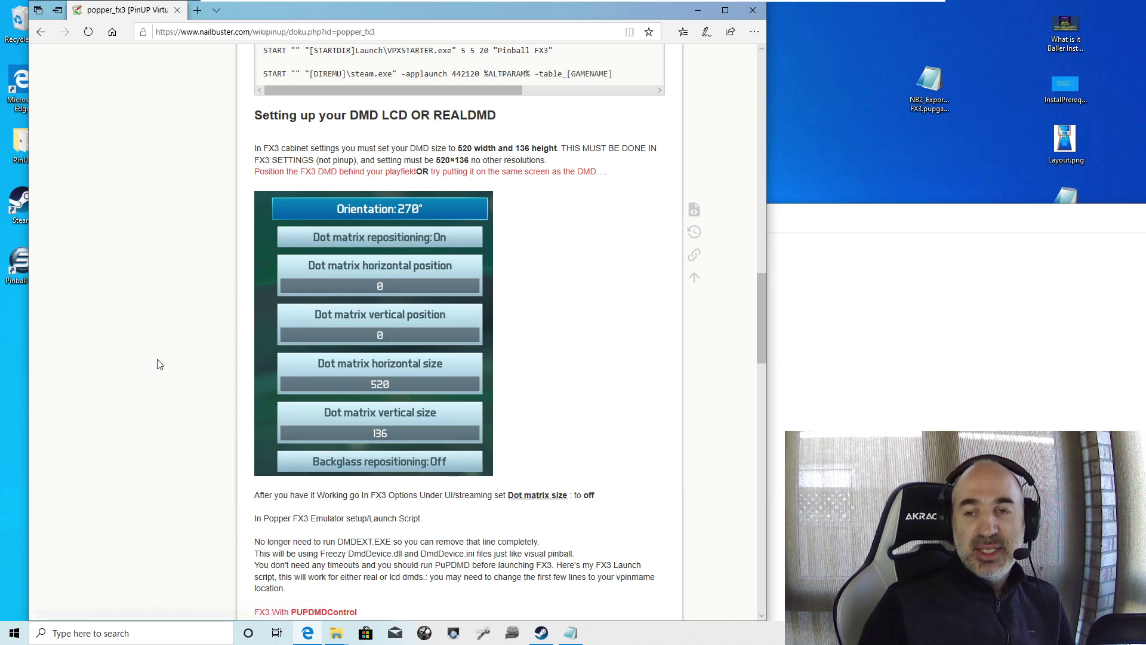
Read the wiki's PUPDMDControl launch and close script instructions for FX3, and minimize the browser.
{"action": "scroll", "coordinate": [160, 364], "scroll_direction": "down", "scroll_amount": 4}
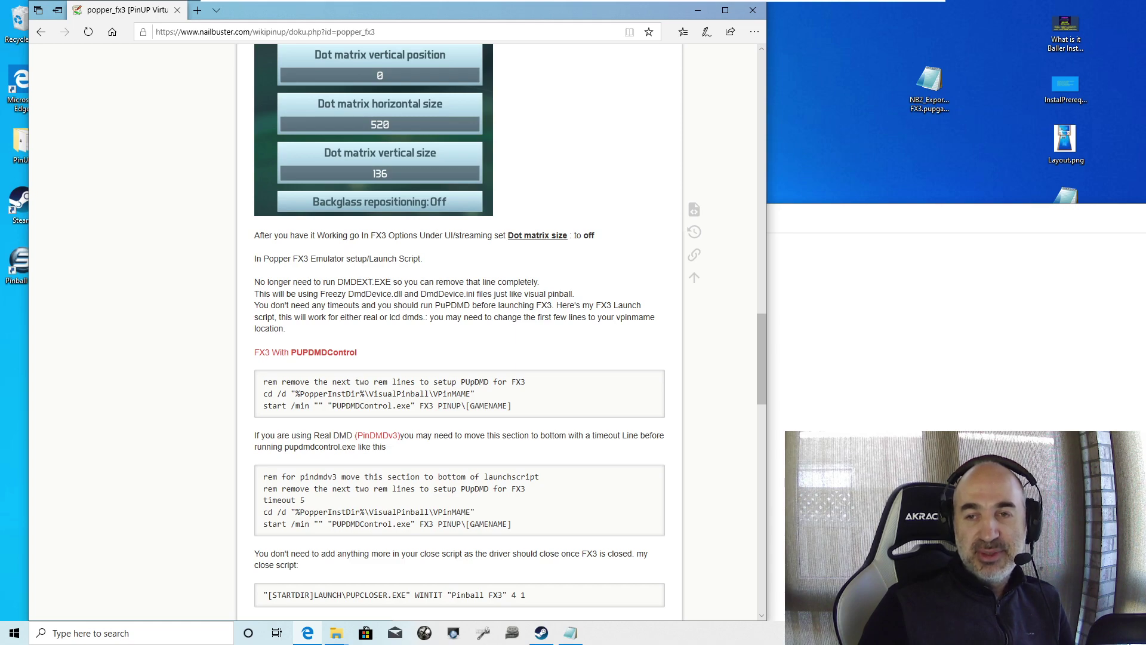
{"action": "scroll", "coordinate": [208, 349], "scroll_direction": "up", "scroll_amount": 4}
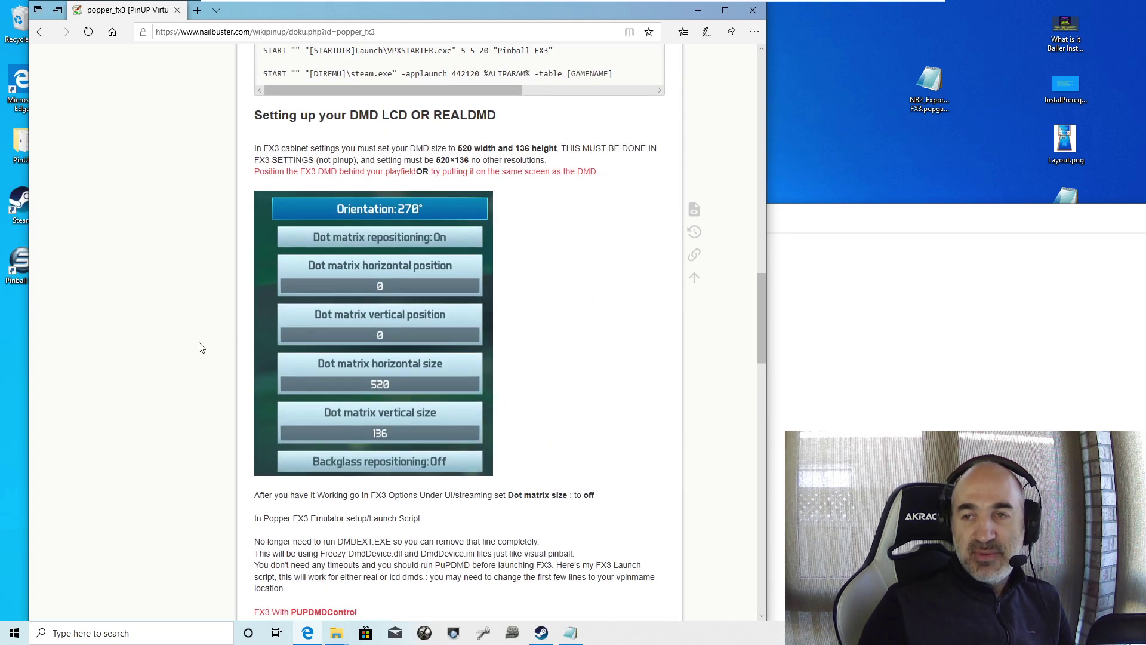
{"action": "scroll", "coordinate": [201, 348], "scroll_direction": "down", "scroll_amount": 5}
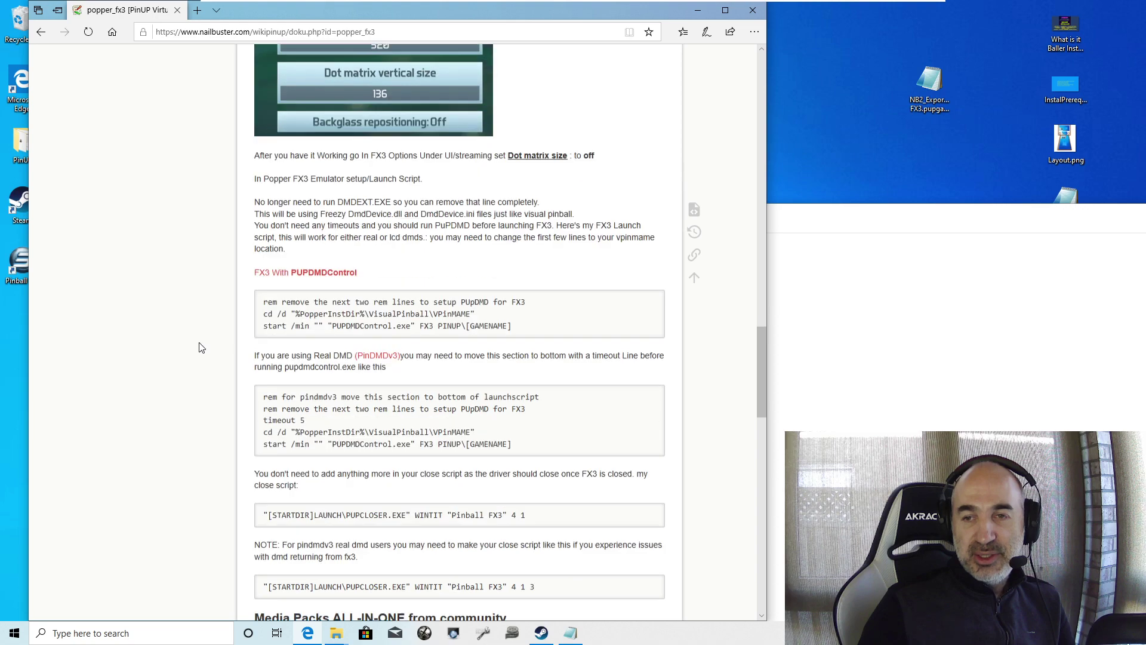
{"action": "scroll", "coordinate": [202, 348], "scroll_direction": "up", "scroll_amount": 6}
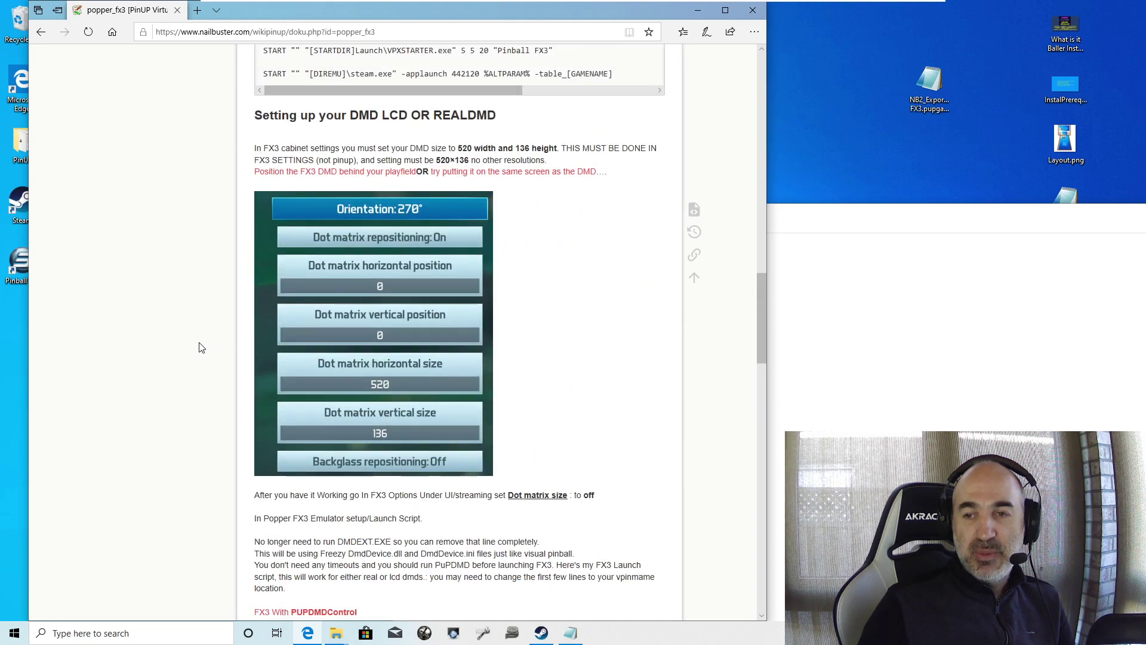
{"action": "scroll", "coordinate": [202, 348], "scroll_direction": "down", "scroll_amount": 3}
{"action": "scroll", "coordinate": [201, 348], "scroll_direction": "down", "scroll_amount": 3}
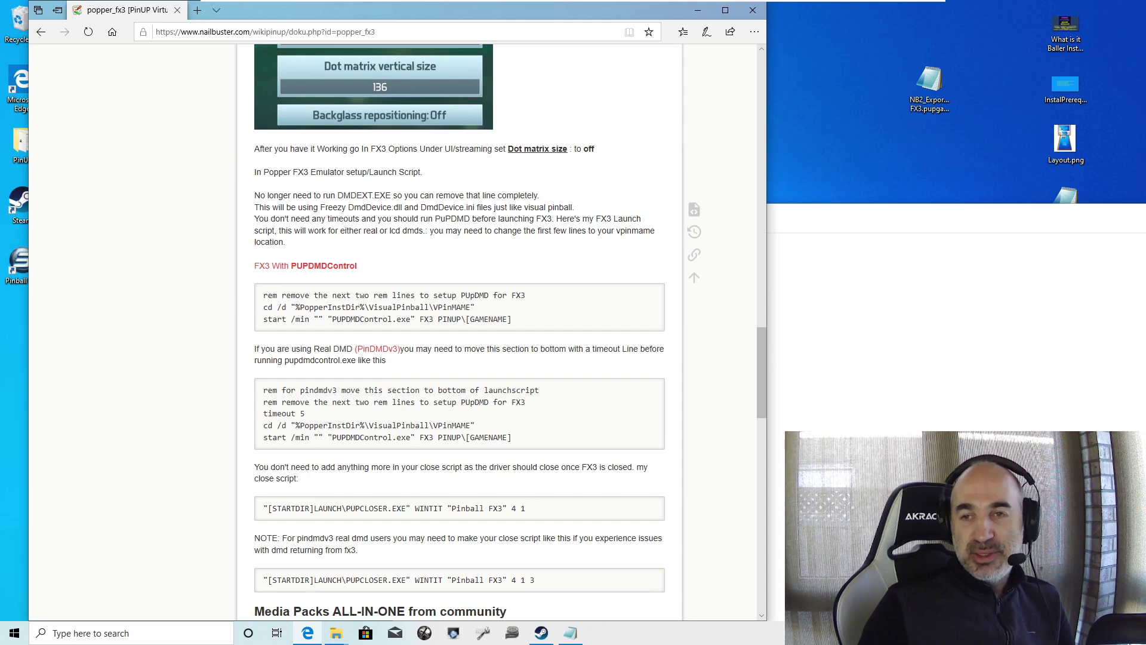
{"action": "left_click", "coordinate": [697, 12]}
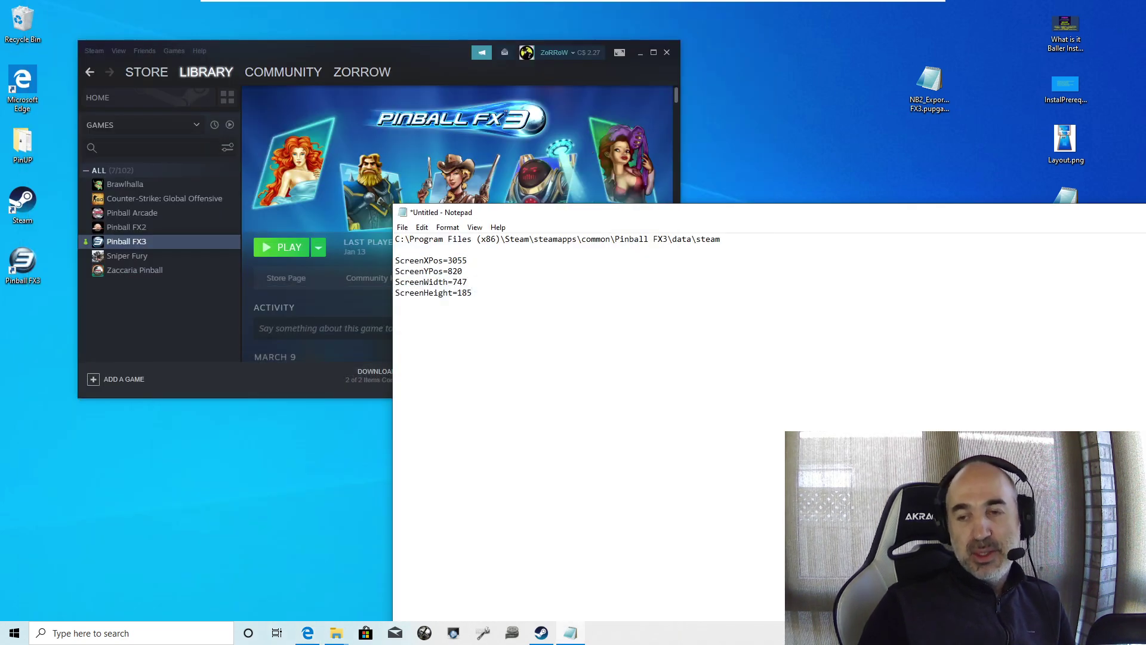
Switch to PinUP Popper Setup and open the Pinball FX3 emulator's launch script.
{"action": "left_click", "coordinate": [484, 640]}
{"action": "left_click", "coordinate": [156, 81]}
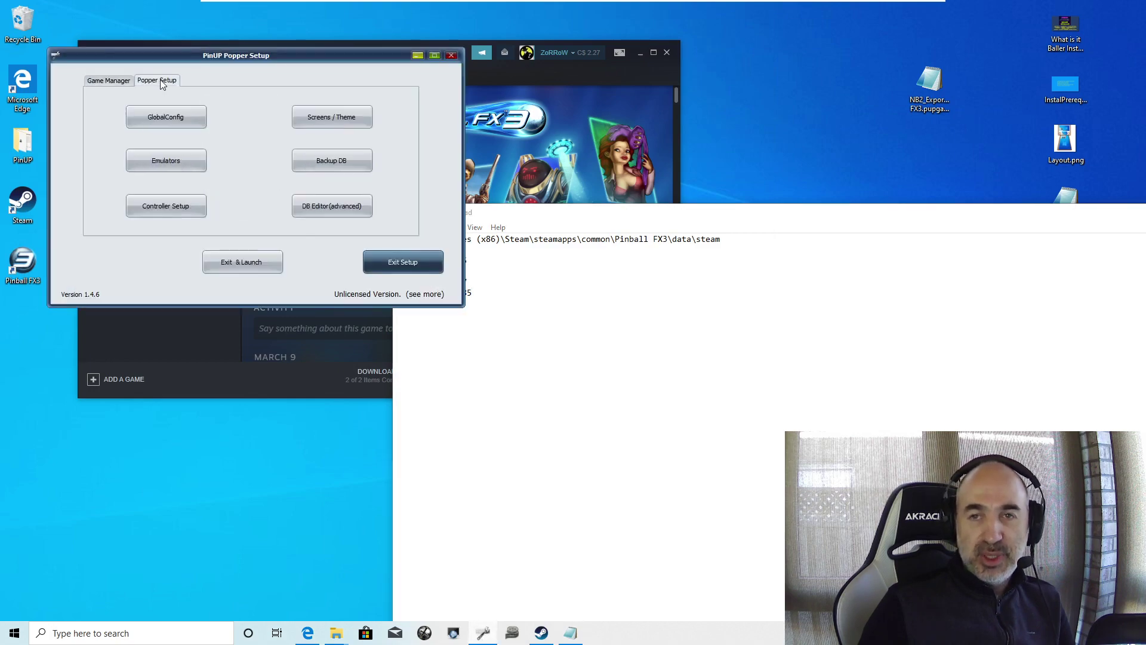
{"action": "left_click", "coordinate": [167, 162]}
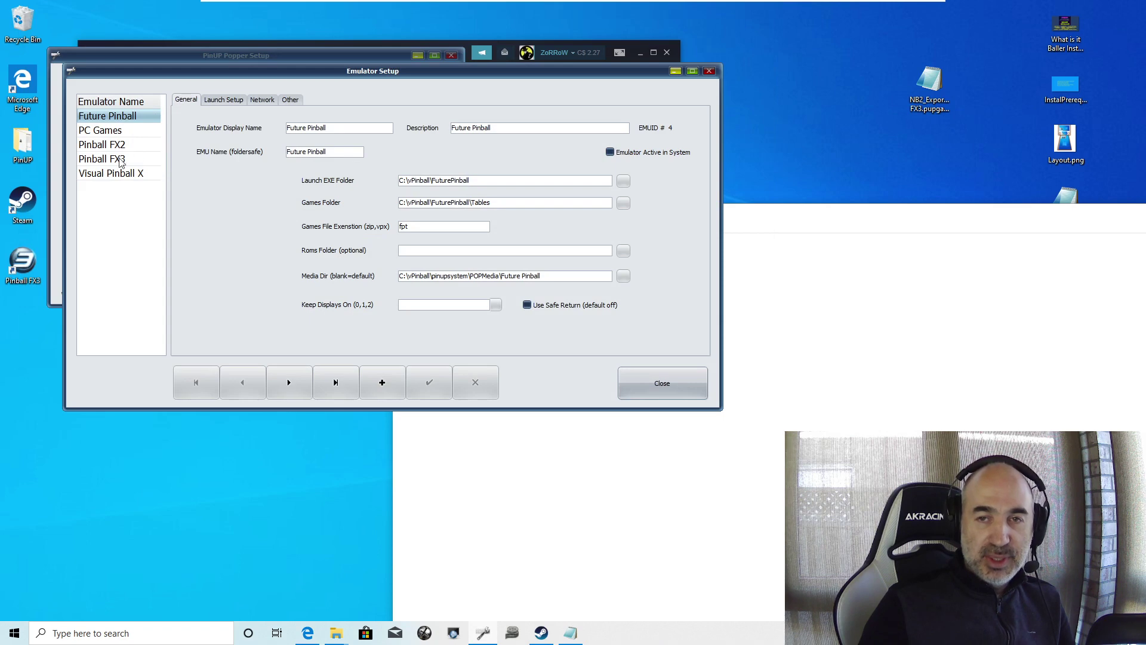
{"action": "left_click", "coordinate": [117, 160]}
{"action": "left_click", "coordinate": [222, 100]}
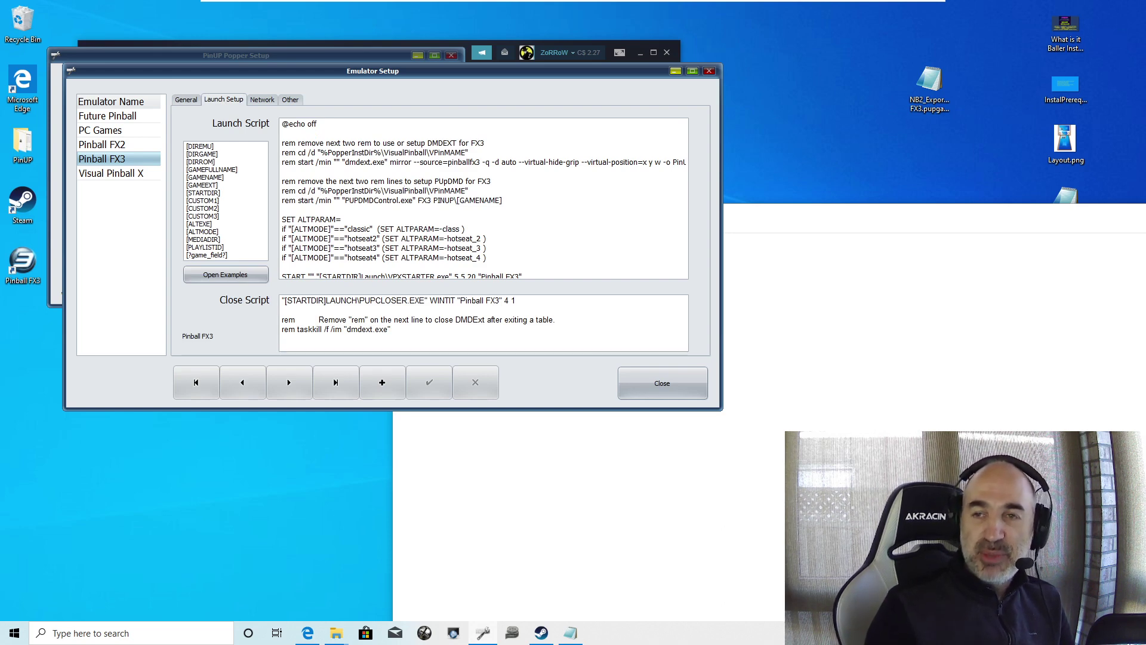
Enable PUPDMDControl in the launch script by removing the leading rem from its cd and start lines.
{"action": "key", "text": "Delete"}
{"action": "key", "text": "Delete"}
{"action": "key", "text": "Delete"}
{"action": "key", "text": "Delete"}
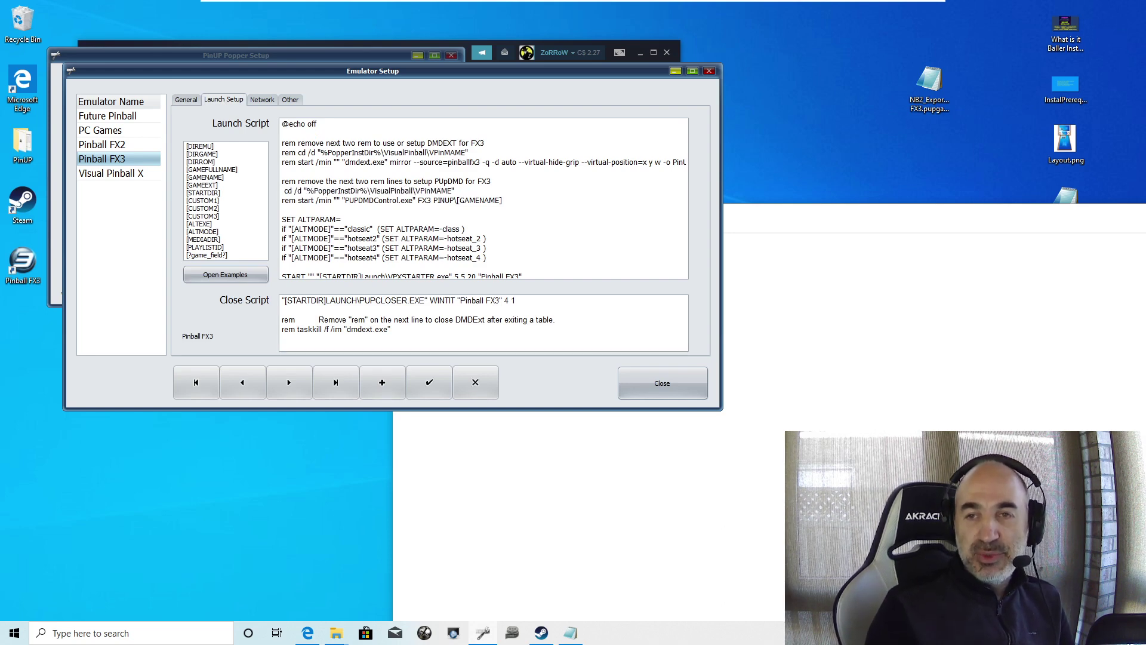
{"action": "key", "text": "Down"}
{"action": "key", "text": "Delete"}
{"action": "key", "text": "Delete"}
{"action": "key", "text": "Delete"}
{"action": "key", "text": "Delete"}
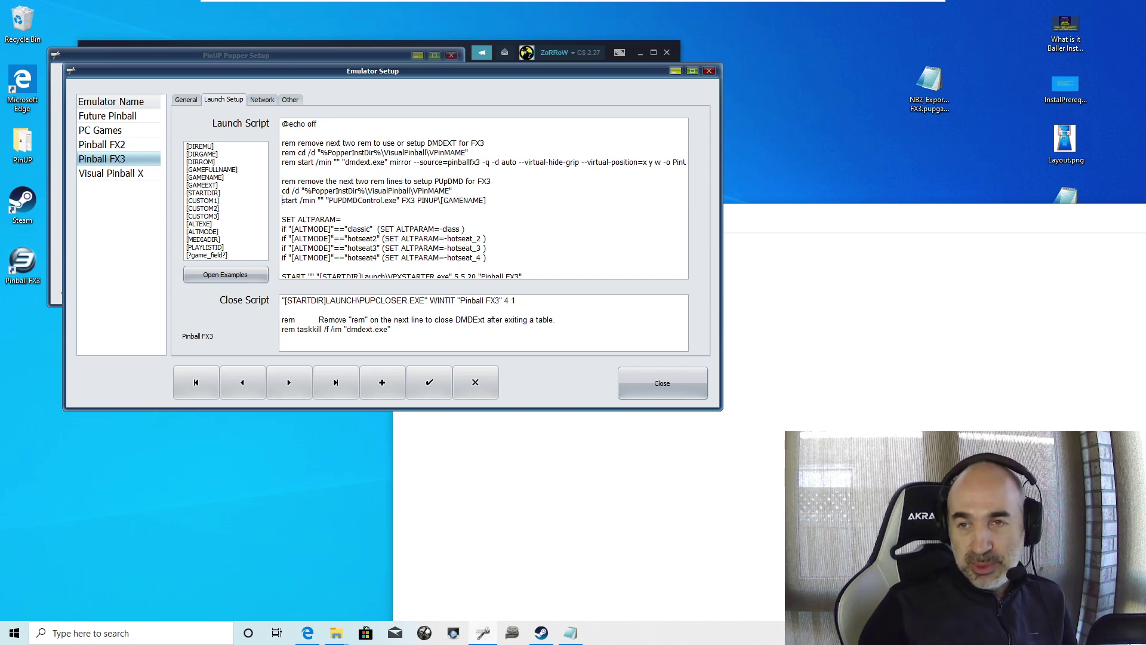
{"action": "left_click", "coordinate": [438, 387]}
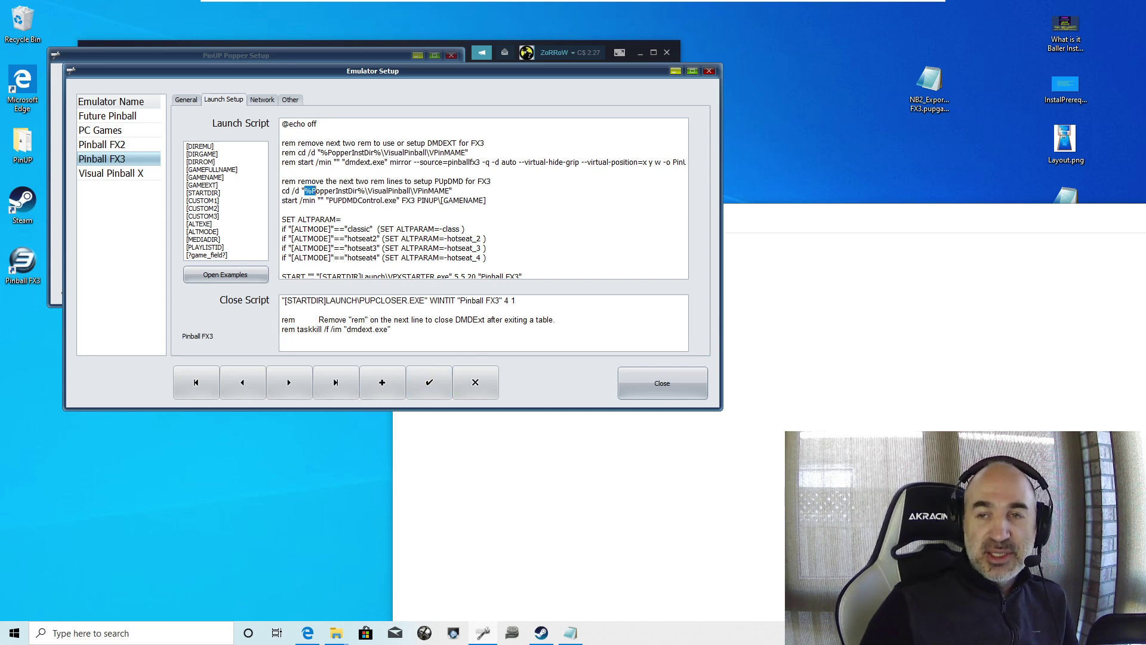
Check the VPinMAME folder path in the script's cd line, save the Pinball FX3 emulator changes and close Emulator Setup.
{"action": "left_click_drag", "start_coordinate": [315, 190], "coordinate": [414, 190]}
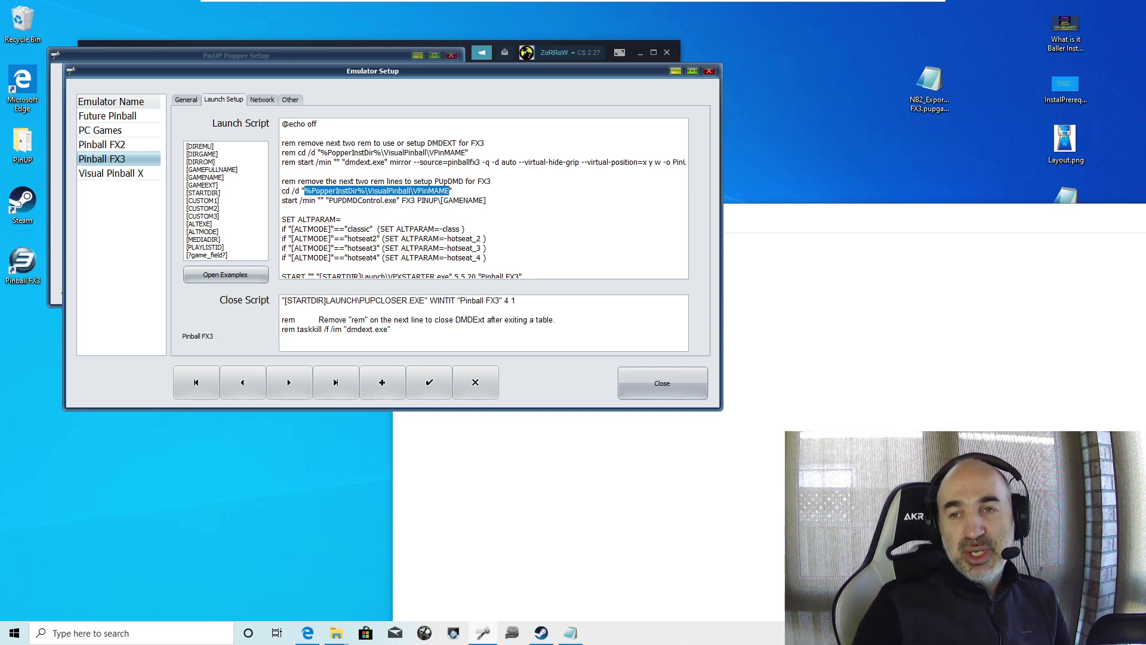
{"action": "left_click", "coordinate": [368, 190]}
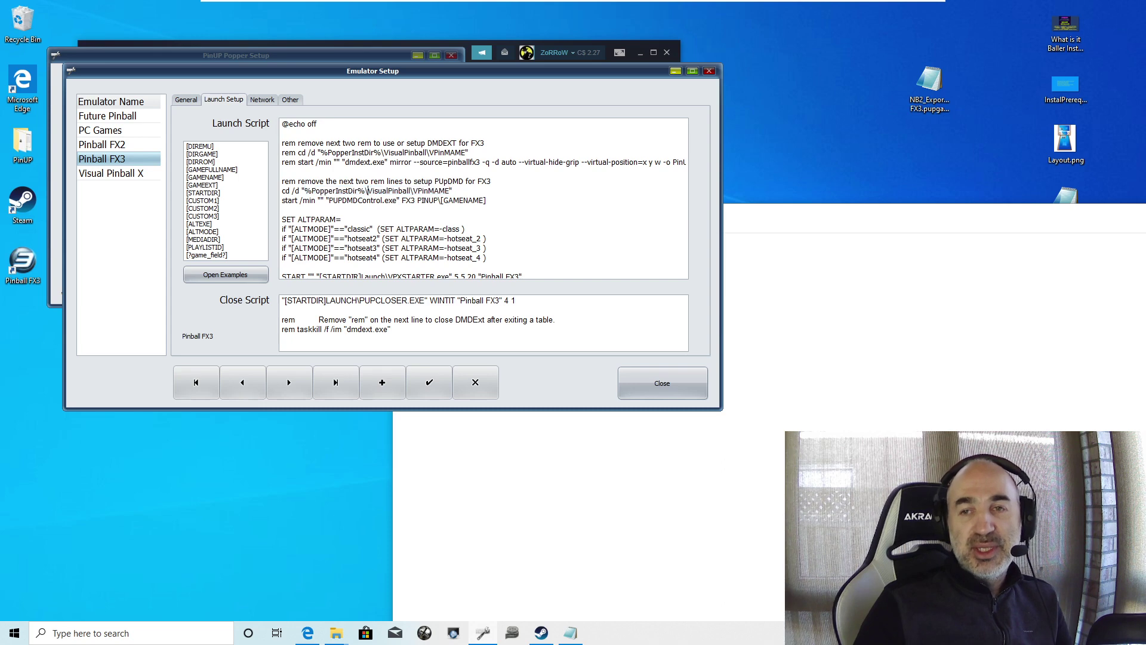
{"action": "left_click_drag", "start_coordinate": [311, 191], "coordinate": [435, 190]}
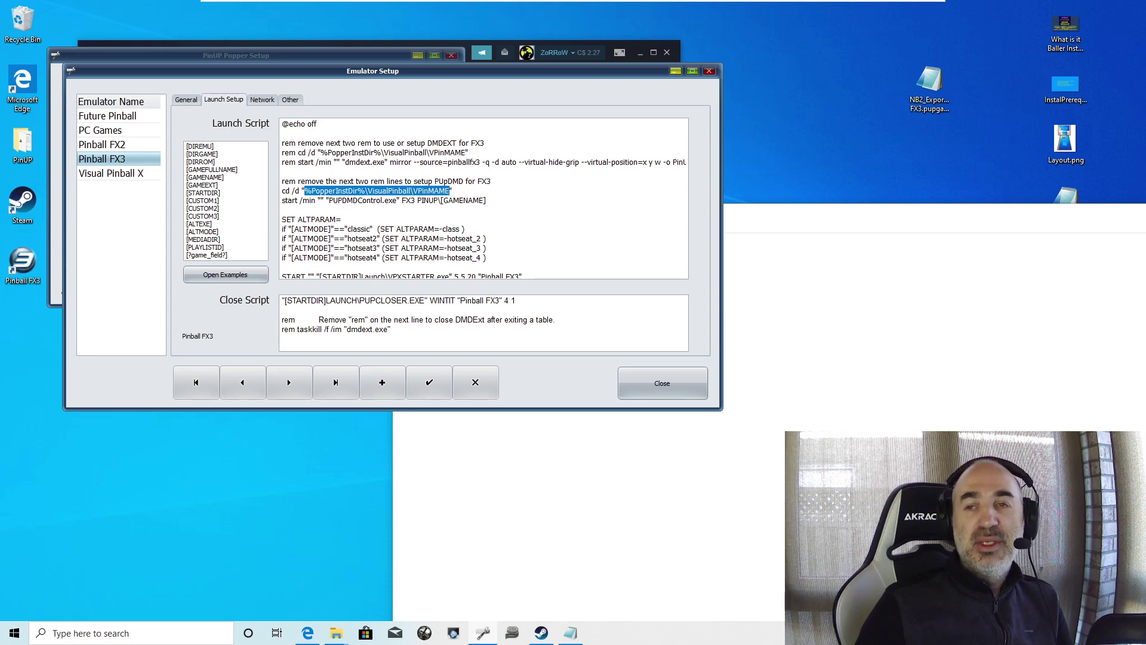
{"action": "left_click", "coordinate": [282, 209]}
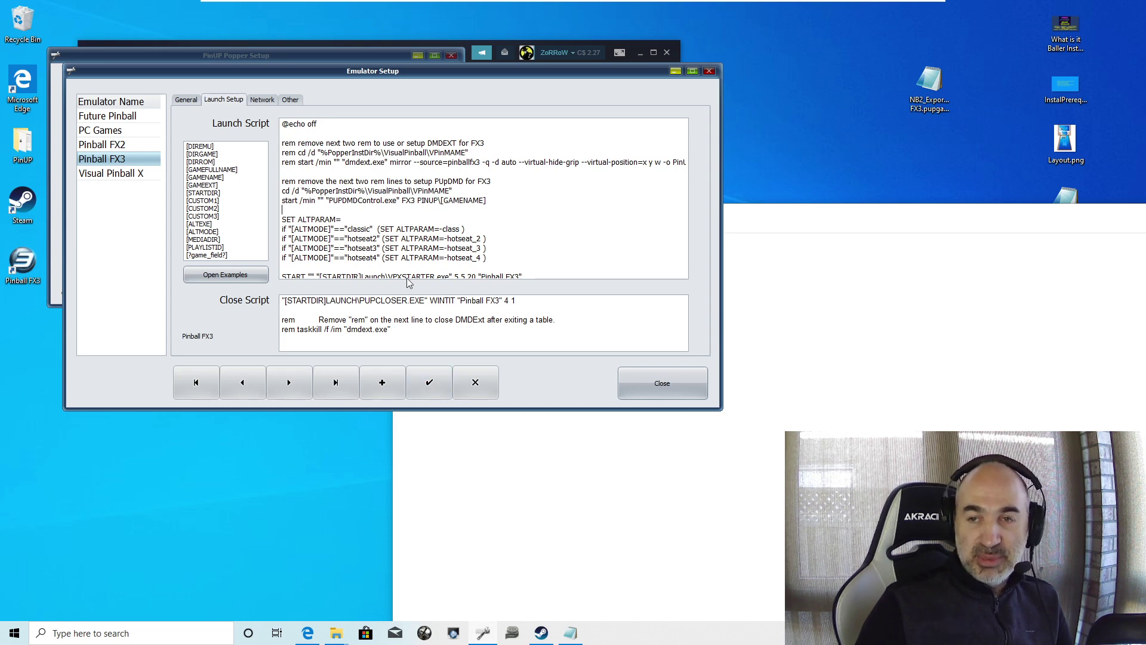
{"action": "left_click", "coordinate": [427, 378]}
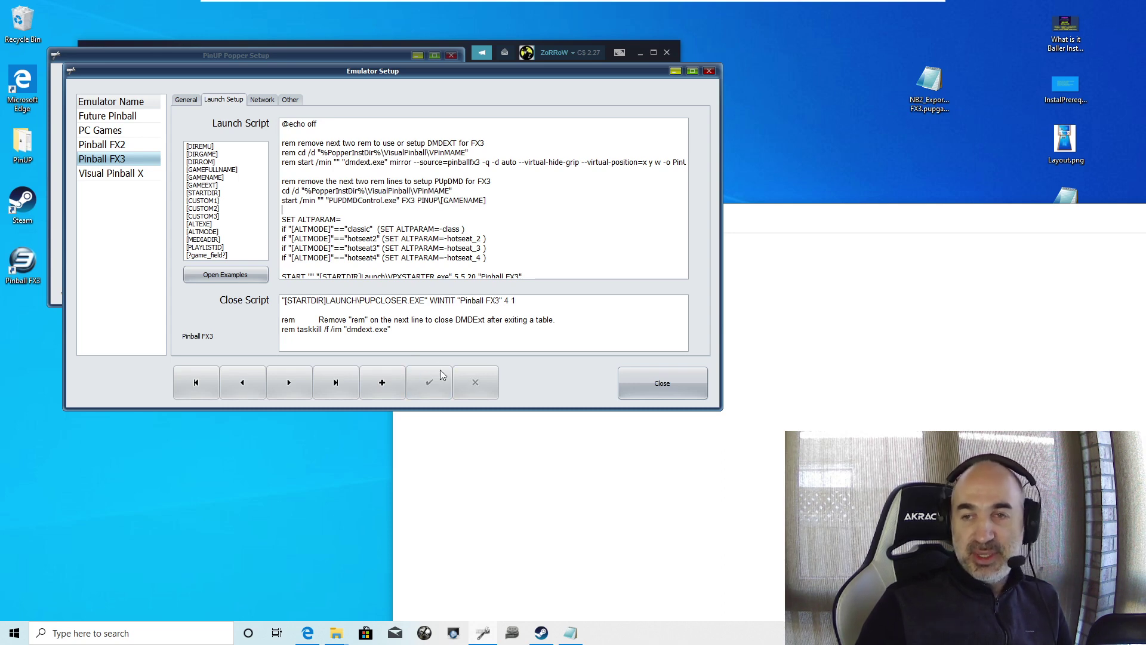
{"action": "left_click", "coordinate": [662, 382]}
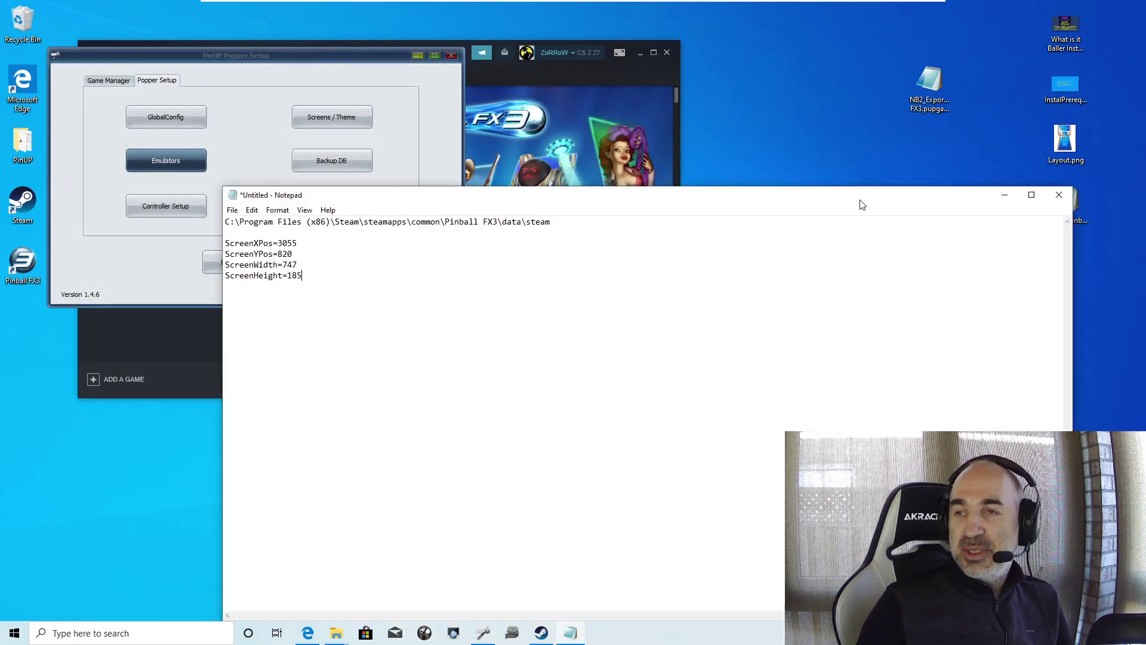
Minimize the Notepad and Steam windows, and exit Popper Setup by launching PinUP Popper.
{"action": "left_click", "coordinate": [974, 180]}
{"action": "left_click", "coordinate": [639, 54]}
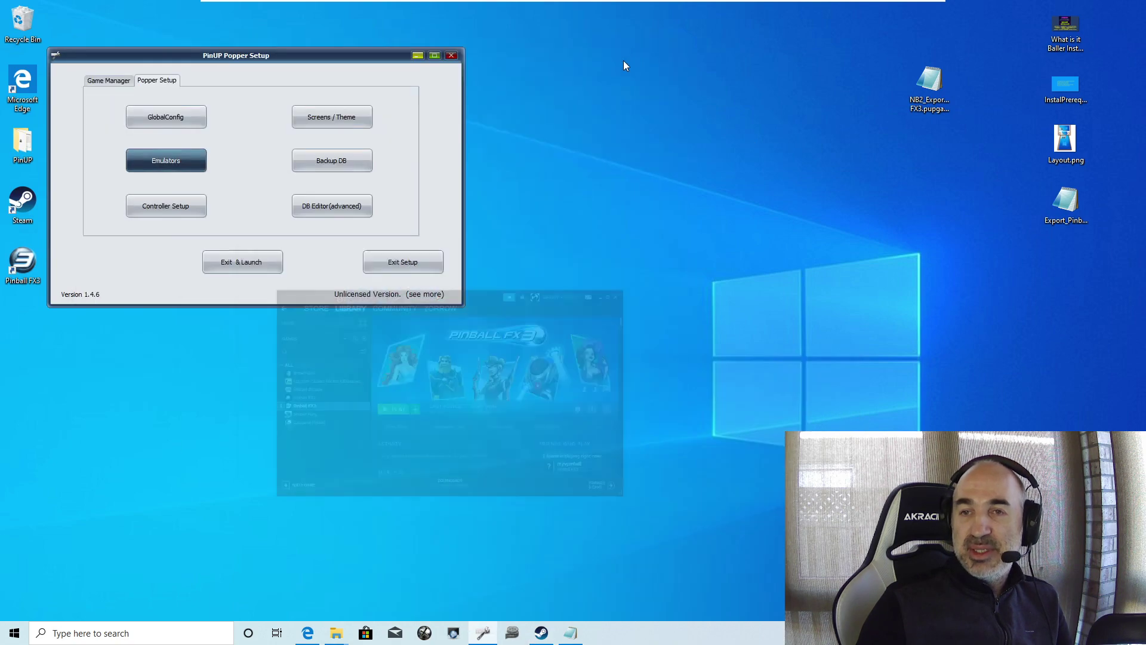
{"action": "left_click", "coordinate": [242, 266]}
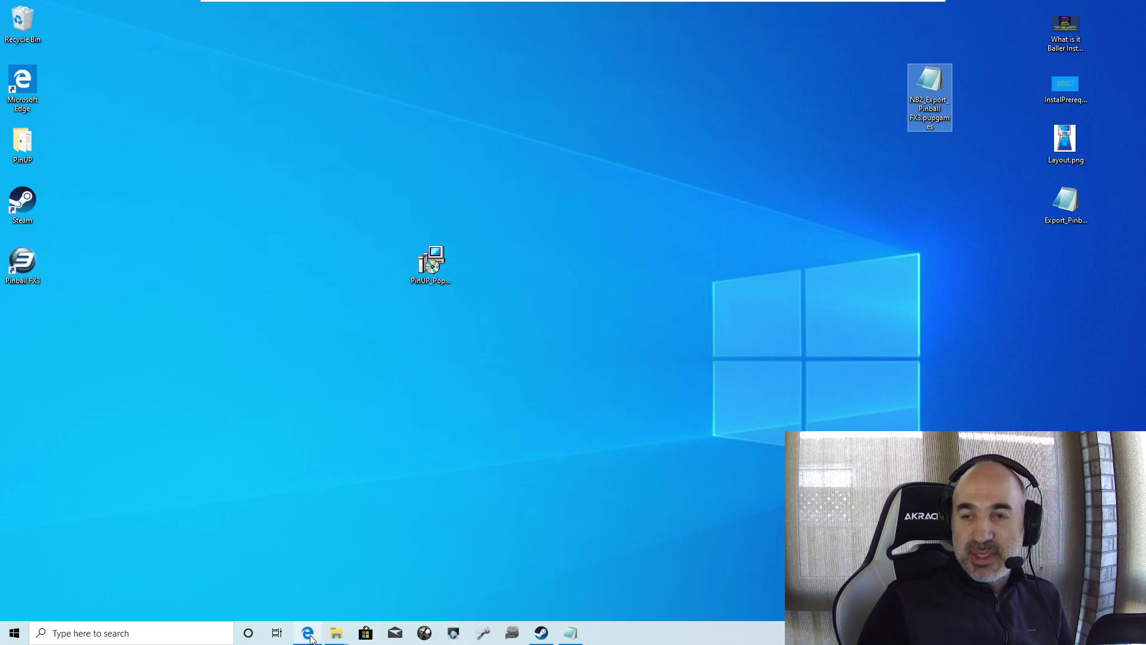
Switch to the browser and read the rest of the wiki's FX3 page, covering media packs, multiplayer, SSF, the continue-game prompt workaround and table naming.
{"action": "left_click", "coordinate": [310, 610]}
{"action": "scroll", "coordinate": [329, 289], "scroll_direction": "down", "scroll_amount": 5}
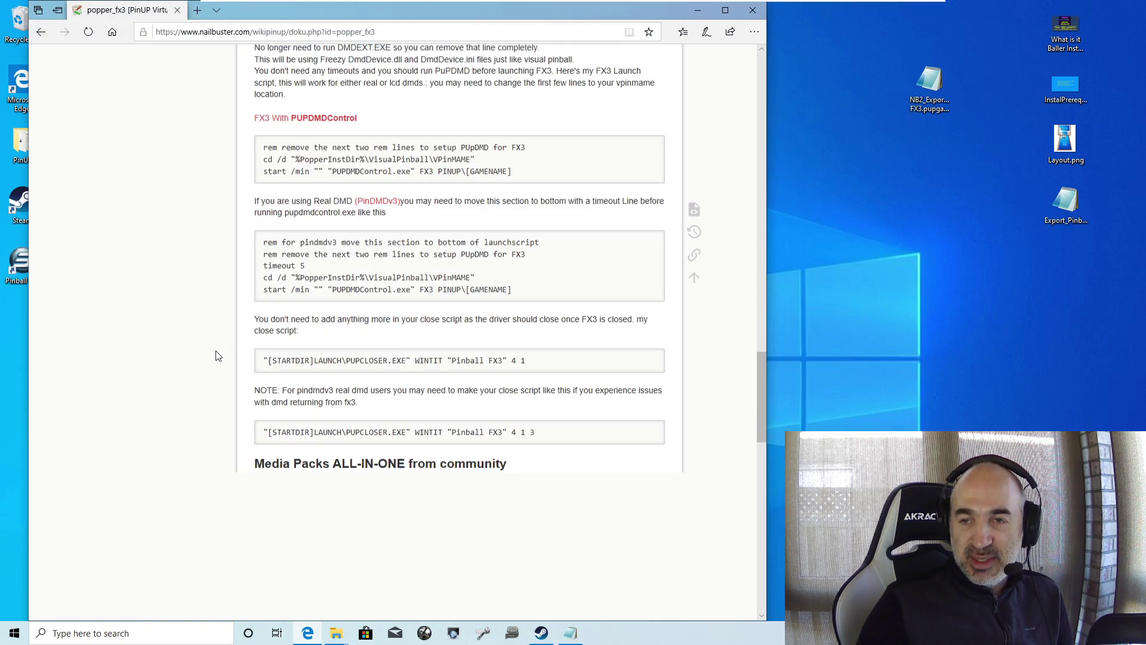
{"action": "scroll", "coordinate": [330, 290], "scroll_direction": "up", "scroll_amount": 3}
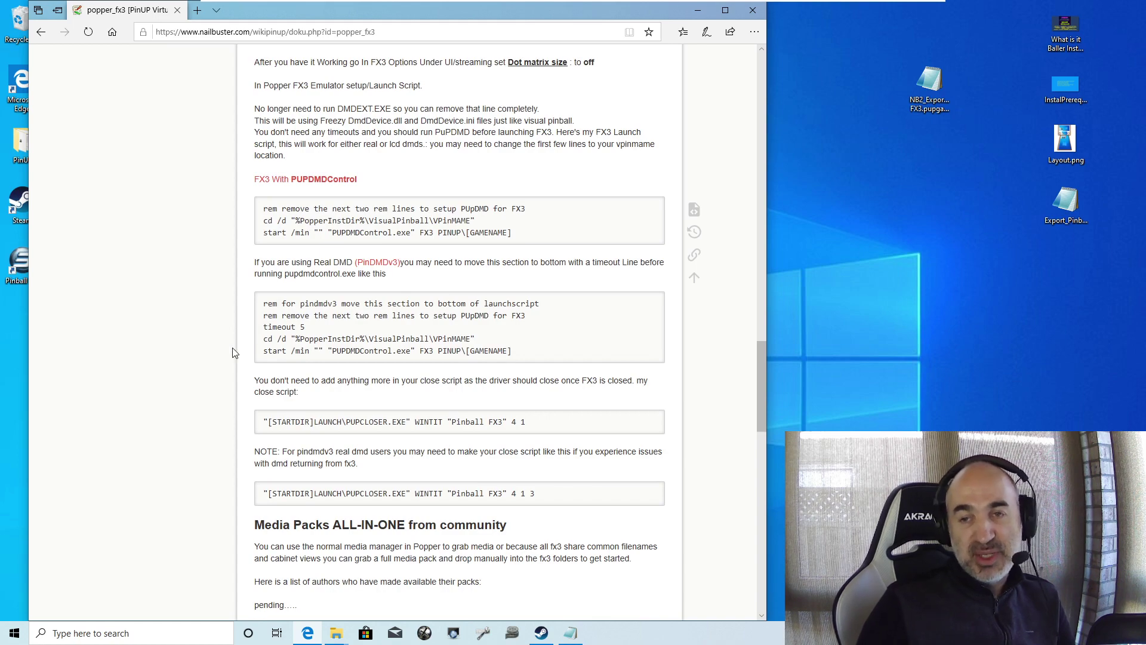
{"action": "scroll", "coordinate": [231, 352], "scroll_direction": "down", "scroll_amount": 4}
{"action": "scroll", "coordinate": [231, 352], "scroll_direction": "down", "scroll_amount": 1}
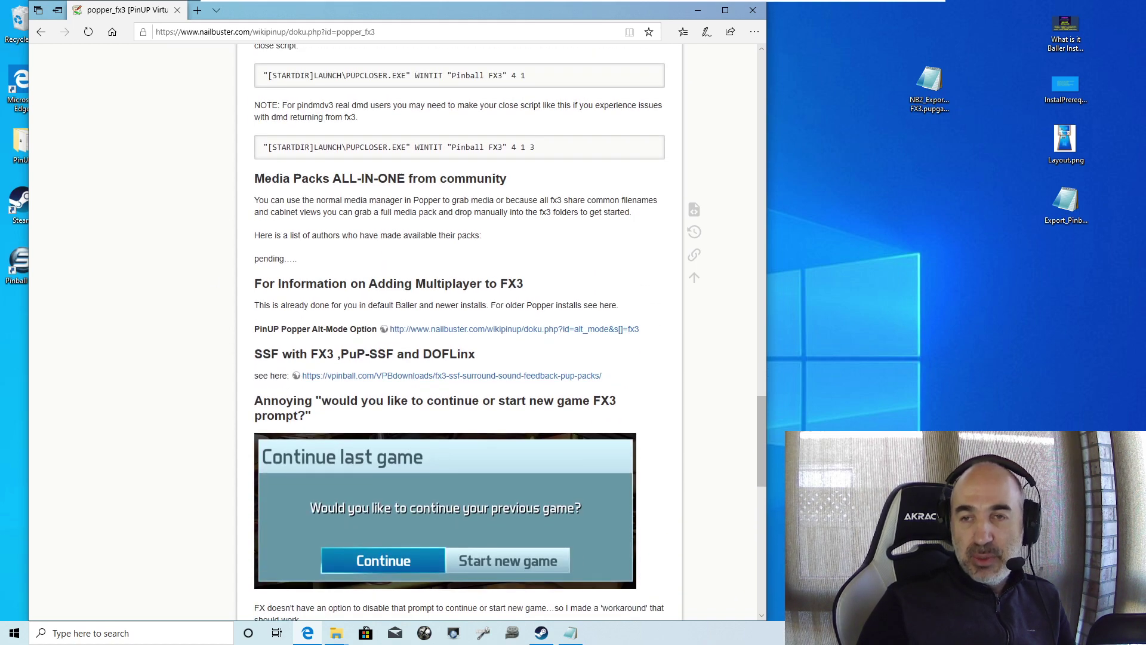
{"action": "scroll", "coordinate": [278, 263], "scroll_direction": "down", "scroll_amount": 1}
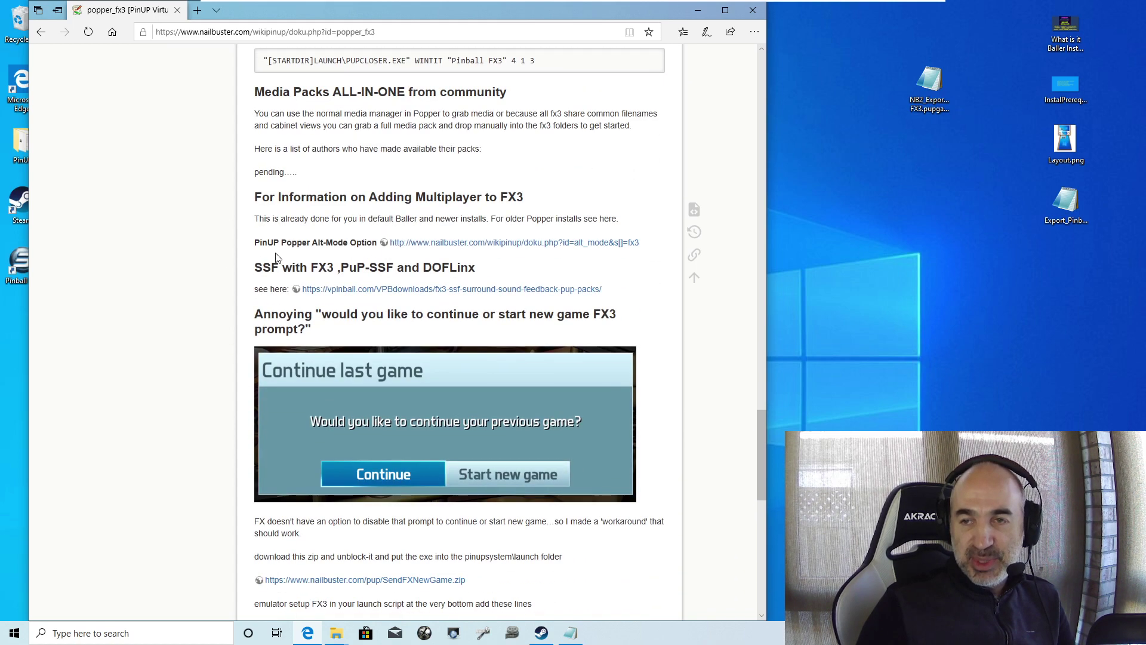
{"action": "scroll", "coordinate": [220, 302], "scroll_direction": "down", "scroll_amount": 2}
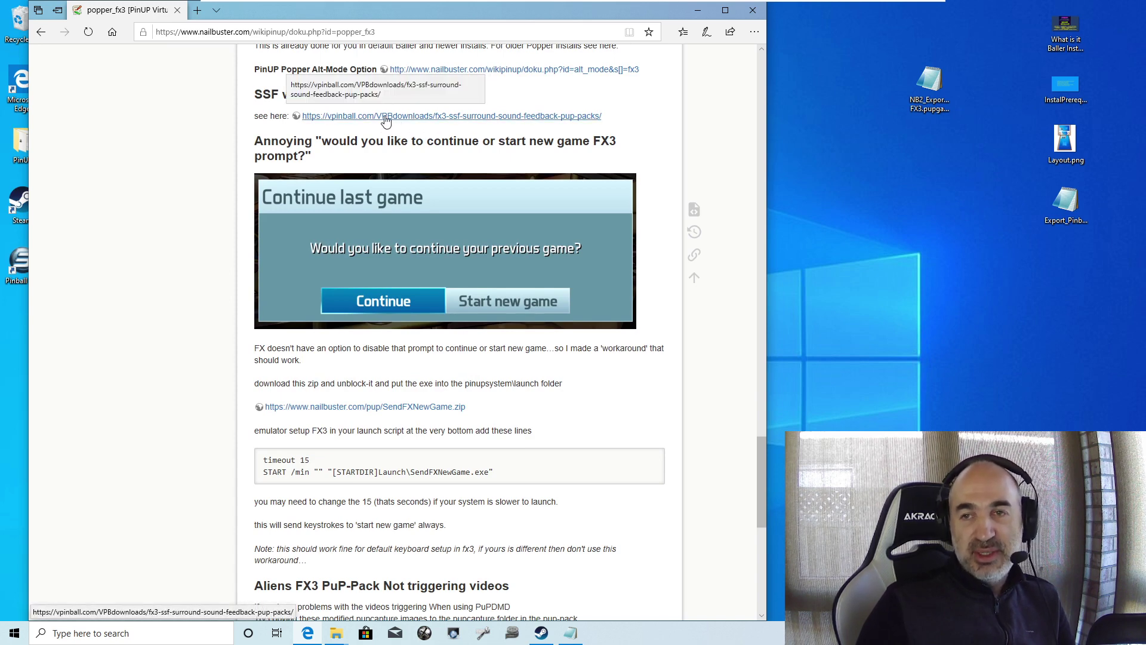
{"action": "scroll", "coordinate": [187, 326], "scroll_direction": "down", "scroll_amount": 7}
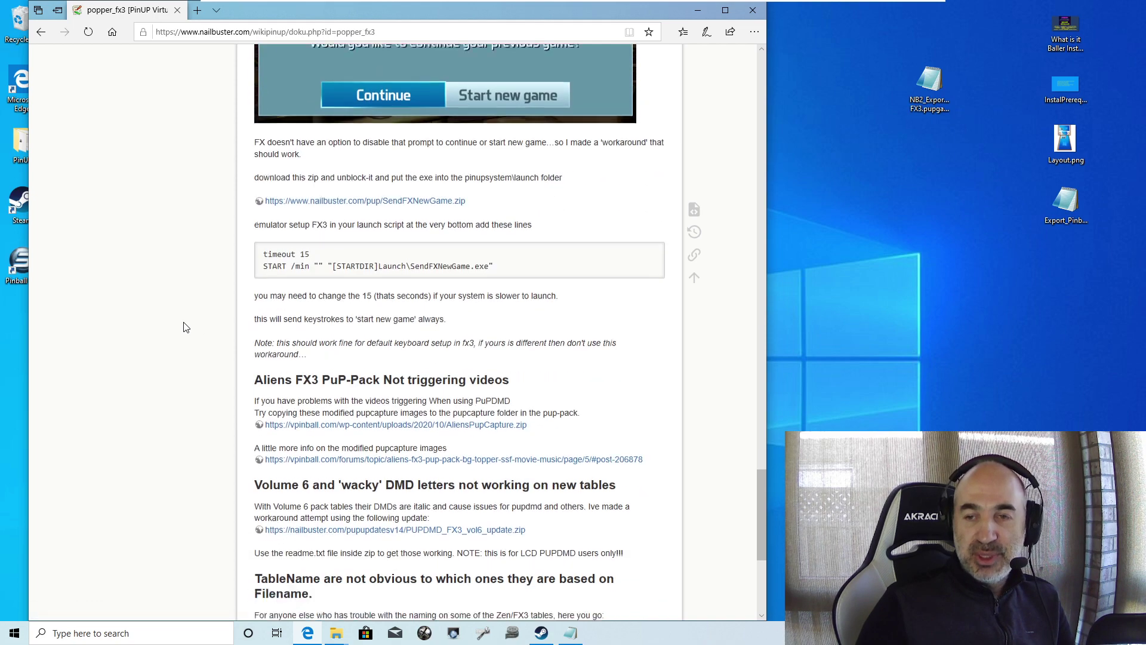
{"action": "scroll", "coordinate": [185, 371], "scroll_direction": "down", "scroll_amount": 2}
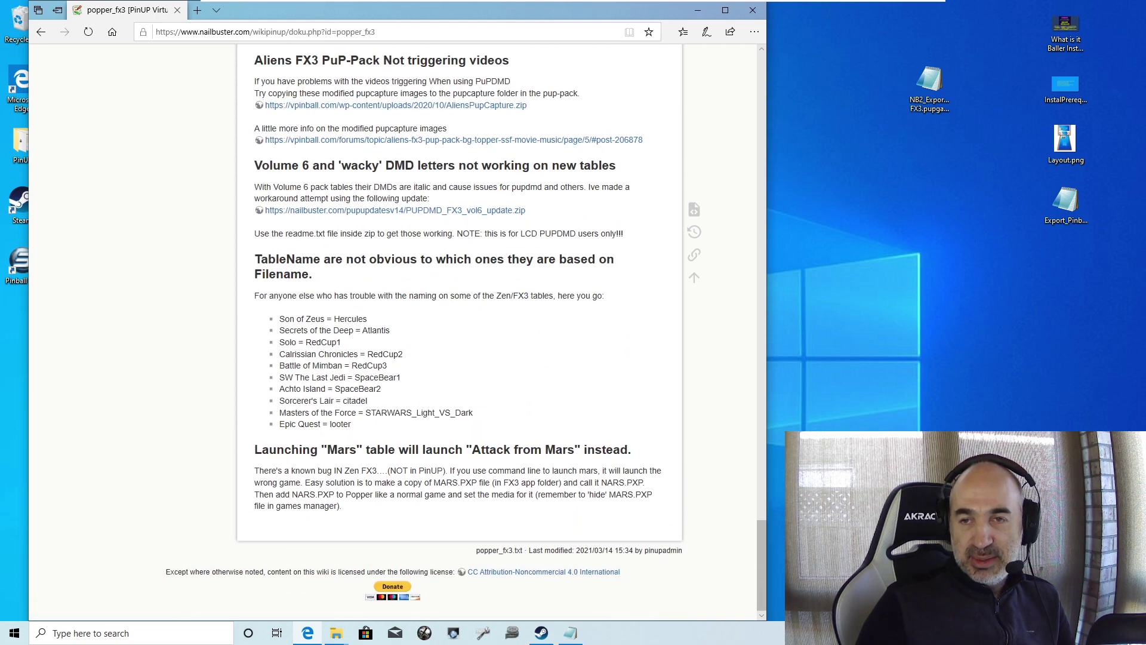